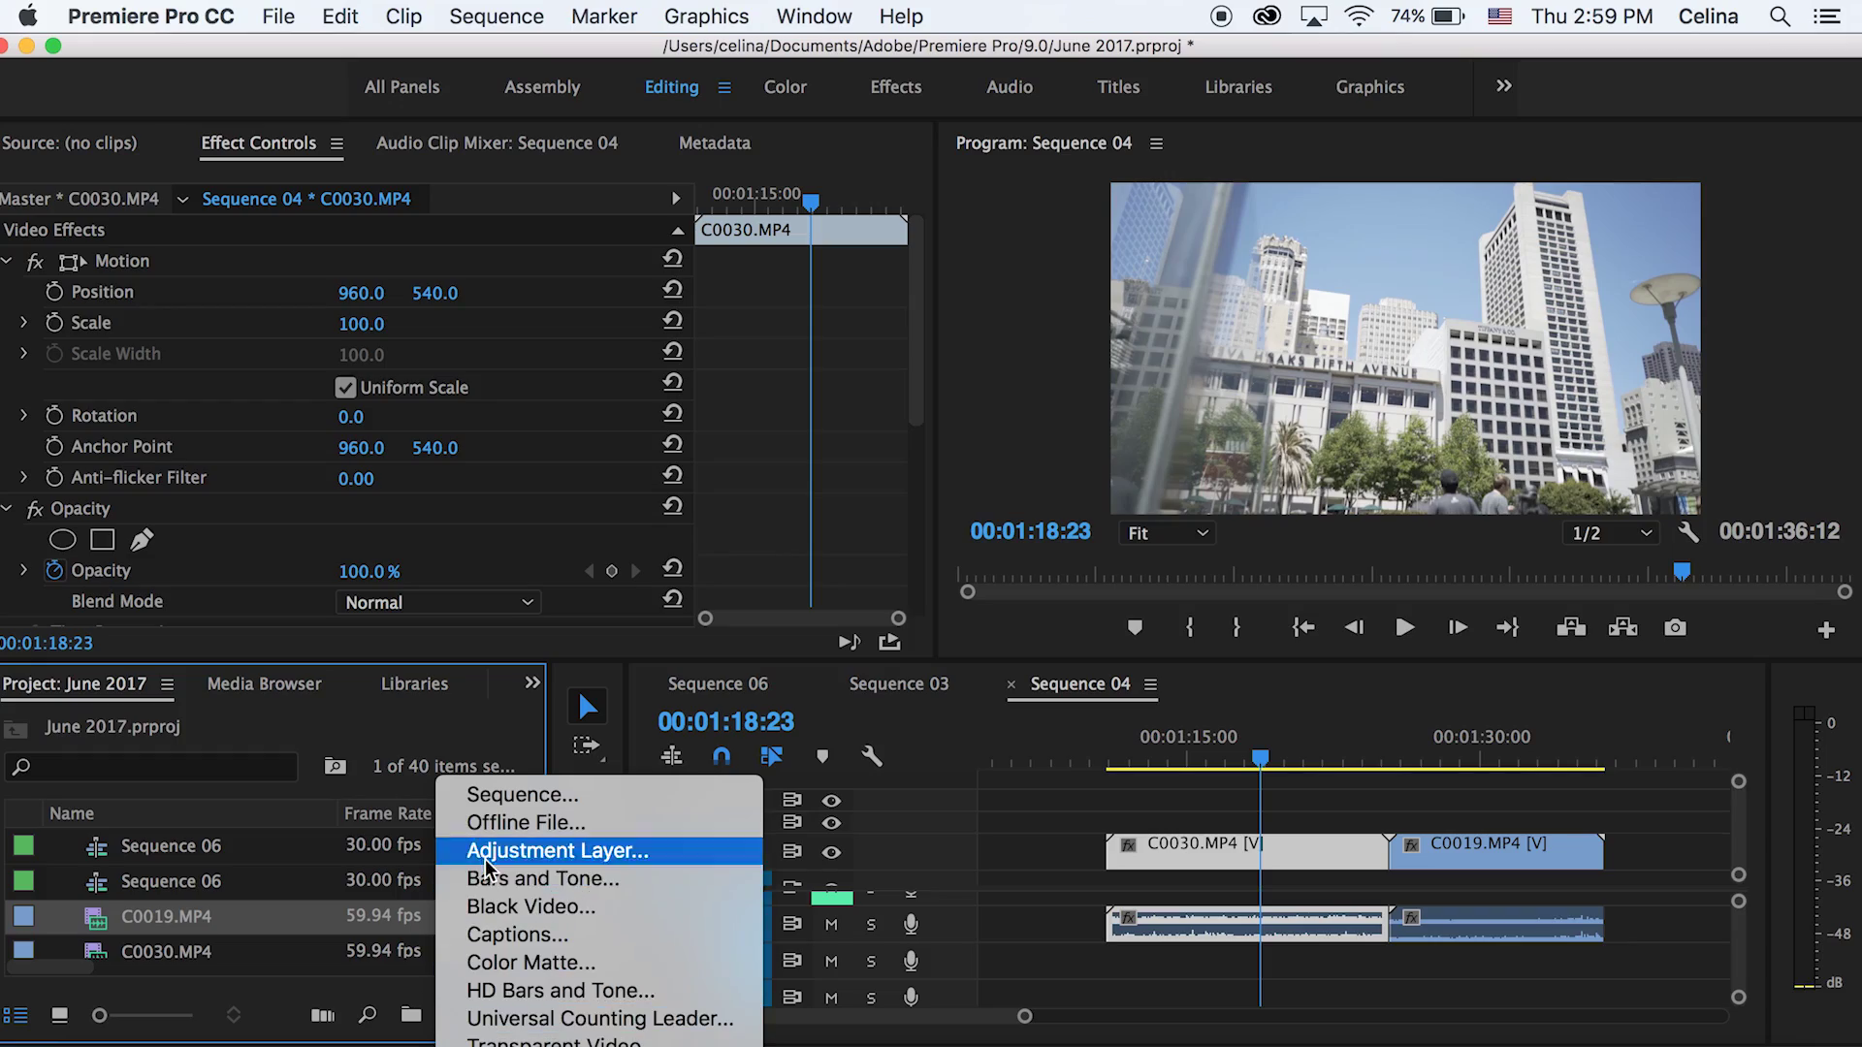
- Create a new adjustment layer and place it on V3 spanning the C0030 and C0019 clips
click(489, 850)
click(1164, 676)
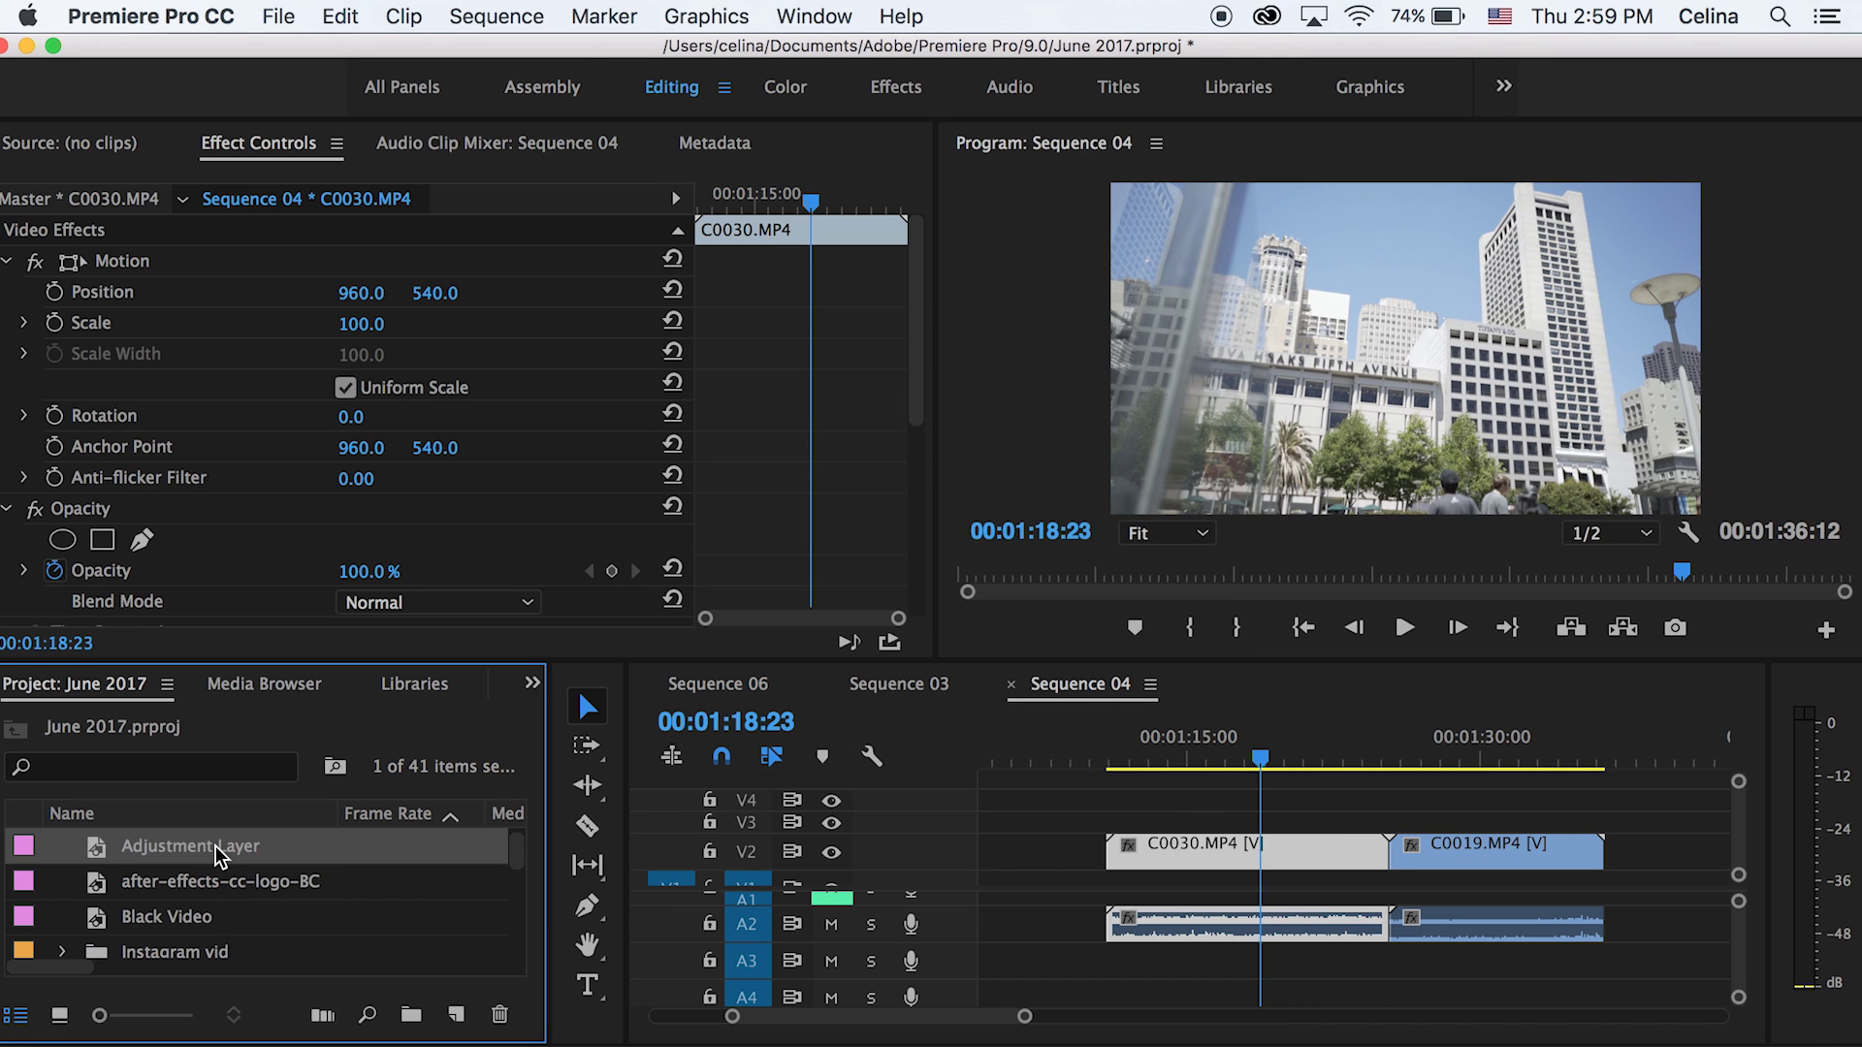
drag(215, 846, 1111, 821)
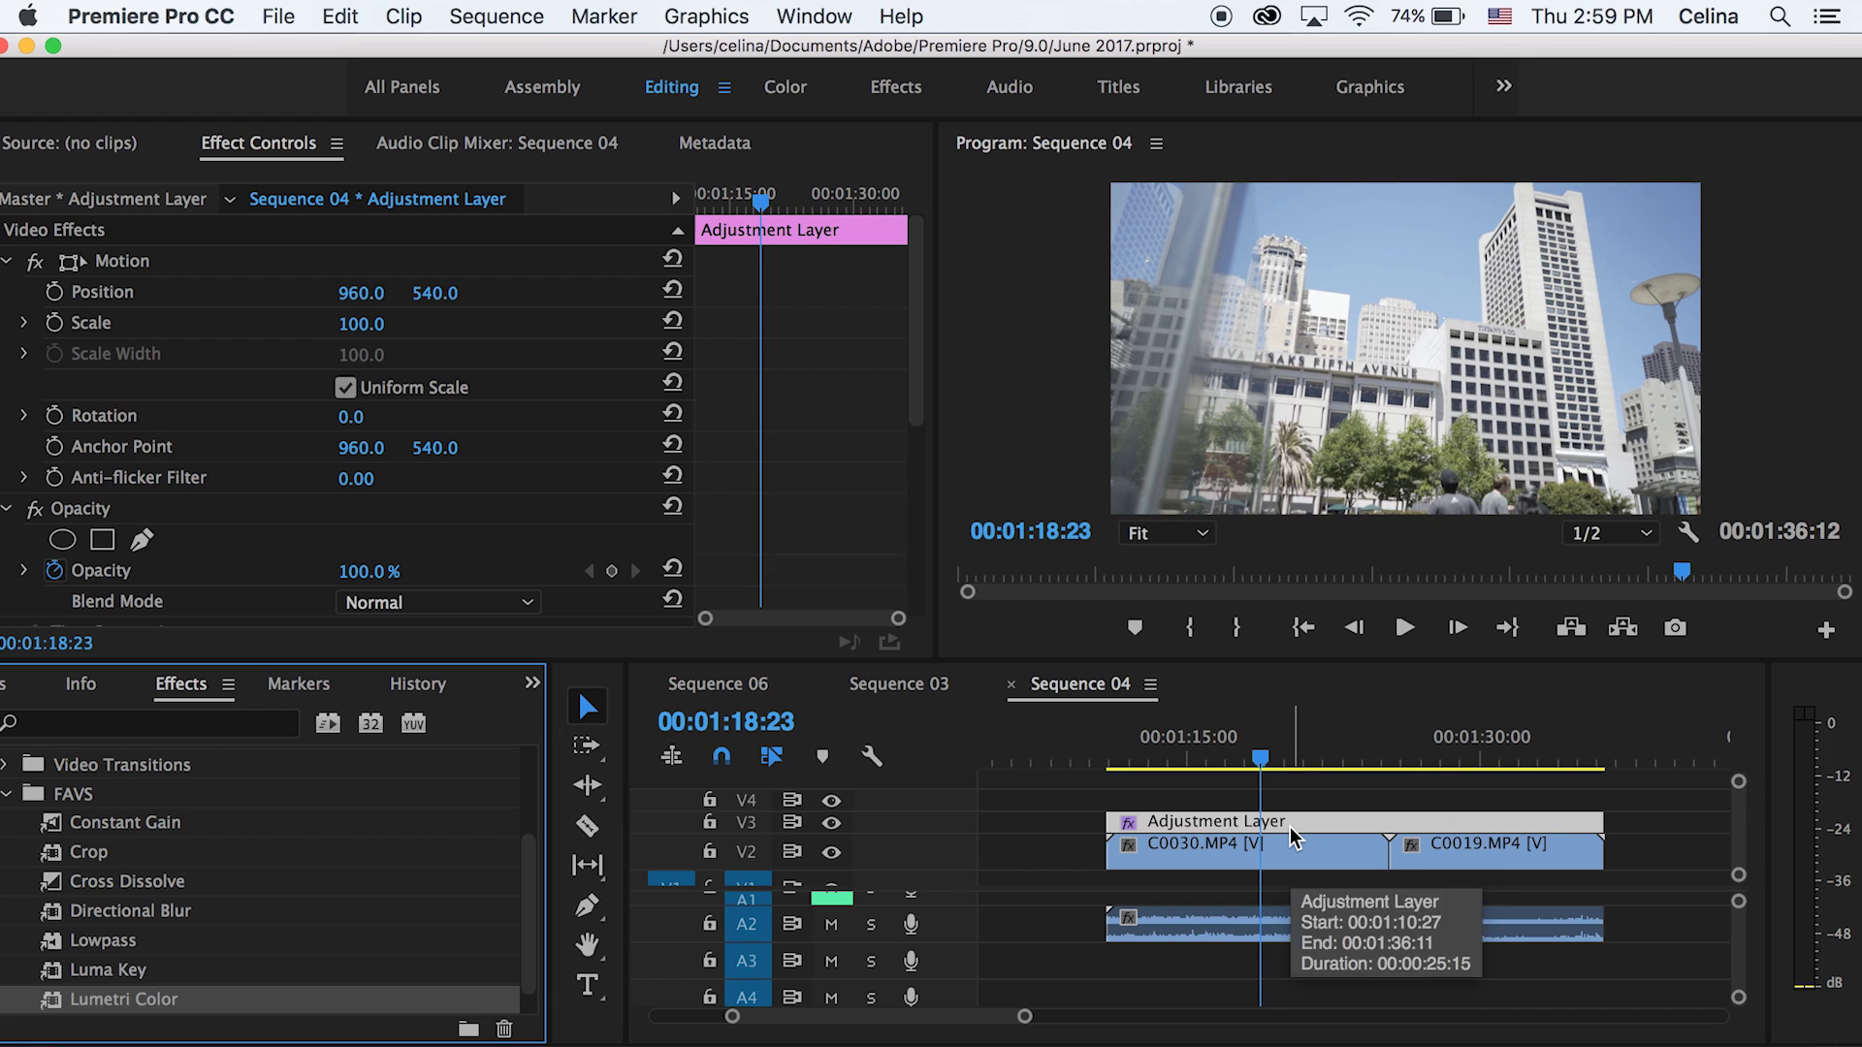
- Expand Lumetri Creative settings and set Vibrance to 59
scroll(291, 437, down, 6)
click(24, 452)
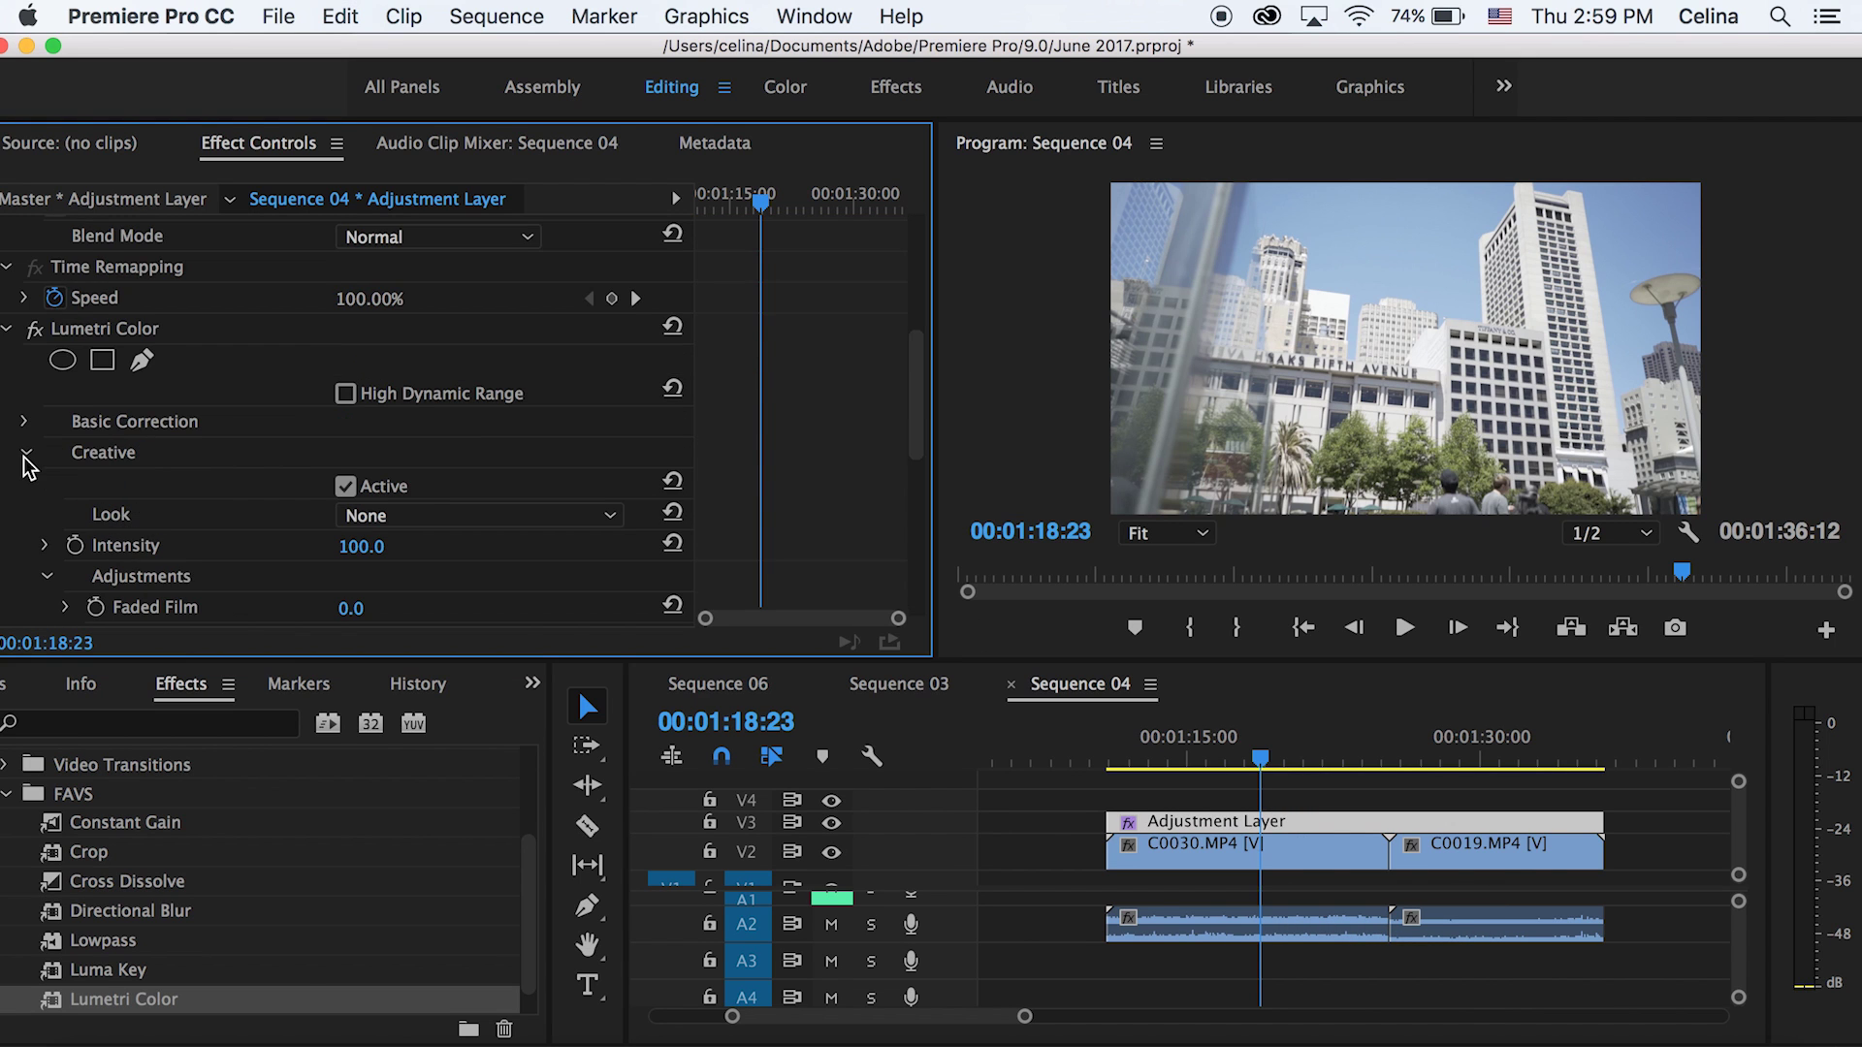
scroll(20, 499, down, 5)
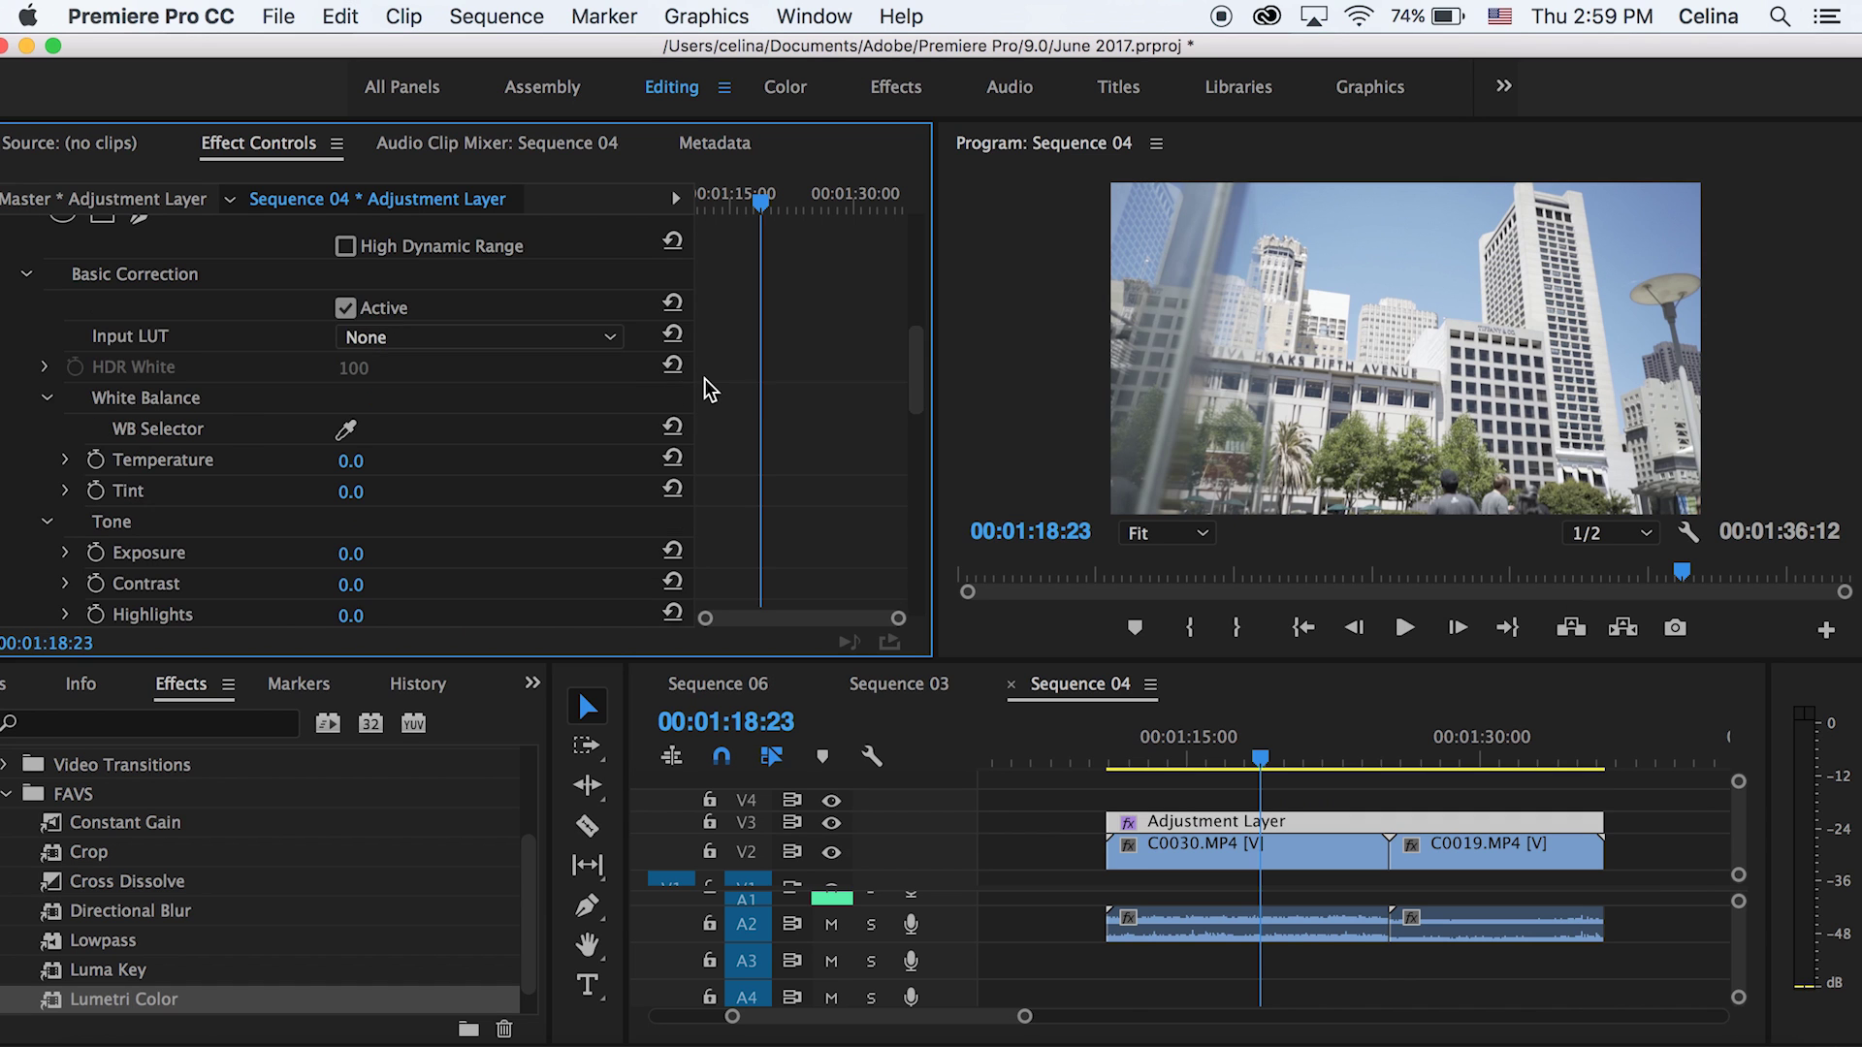
scroll(747, 474, down, 10)
scroll(732, 466, down, 2)
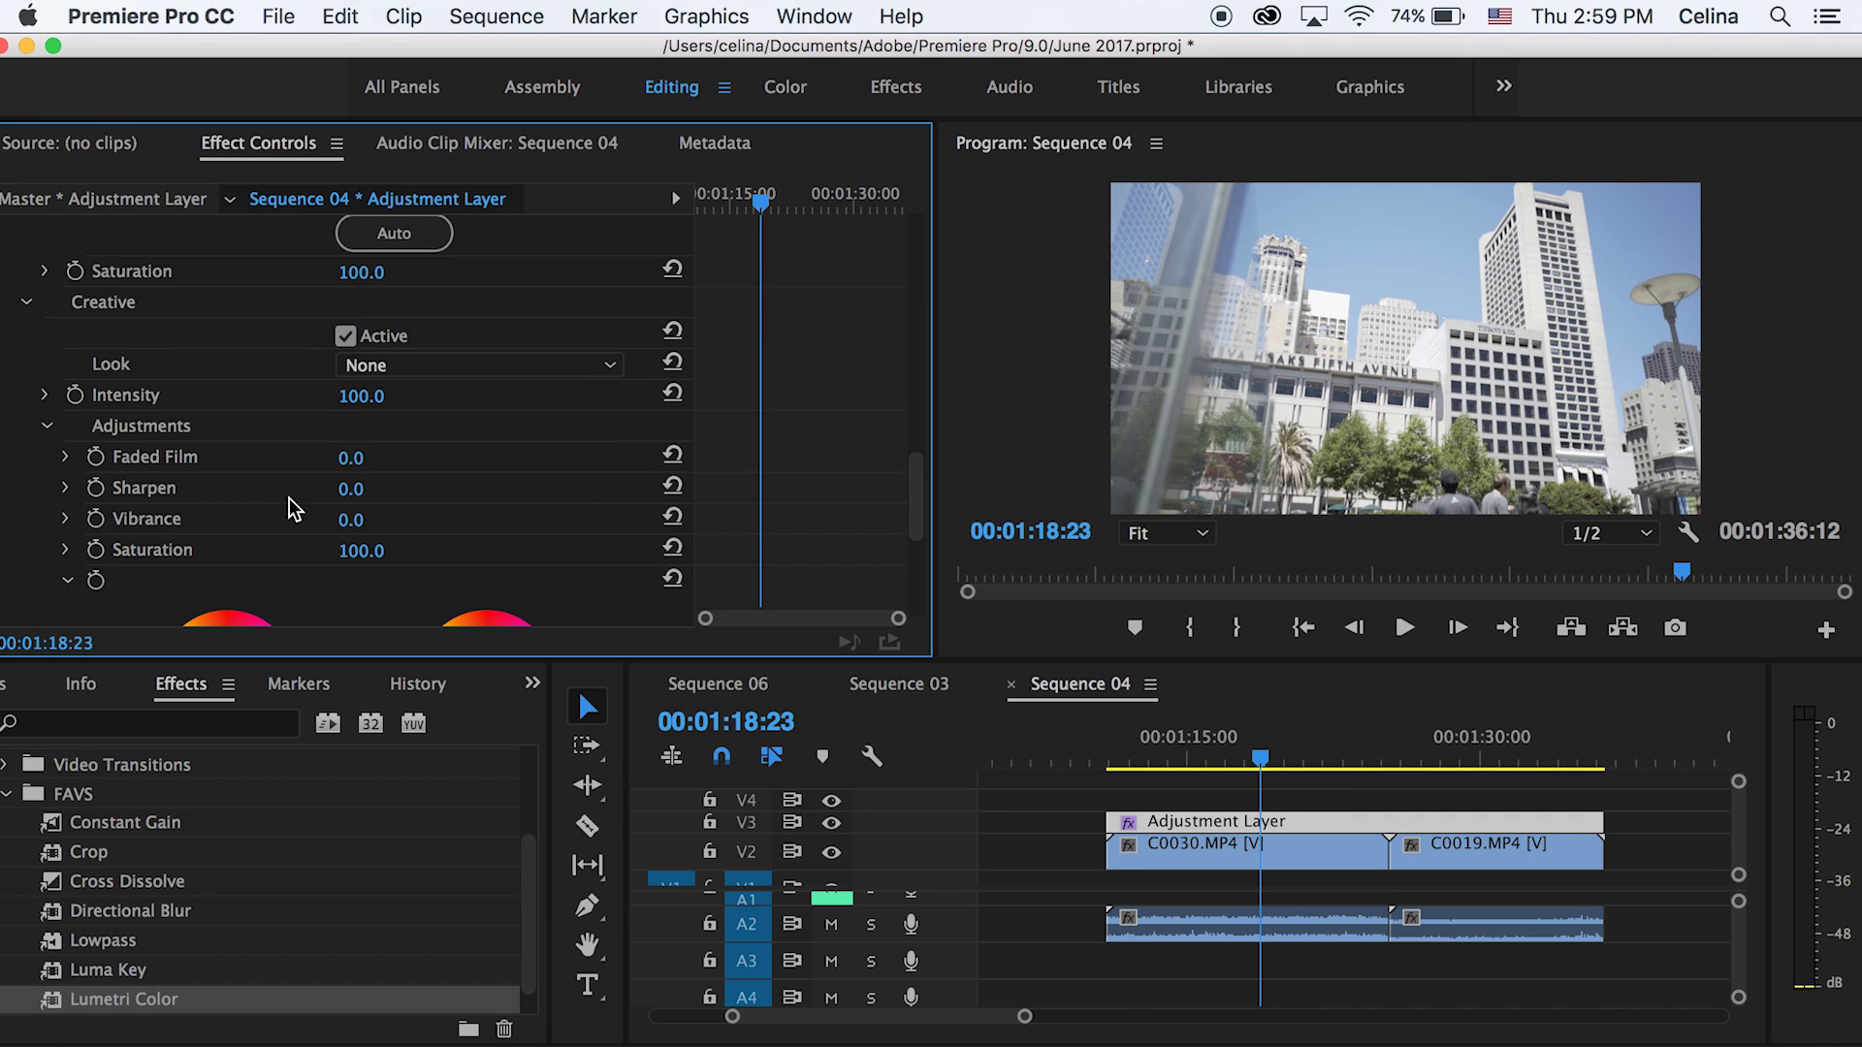
drag(349, 519, 378, 524)
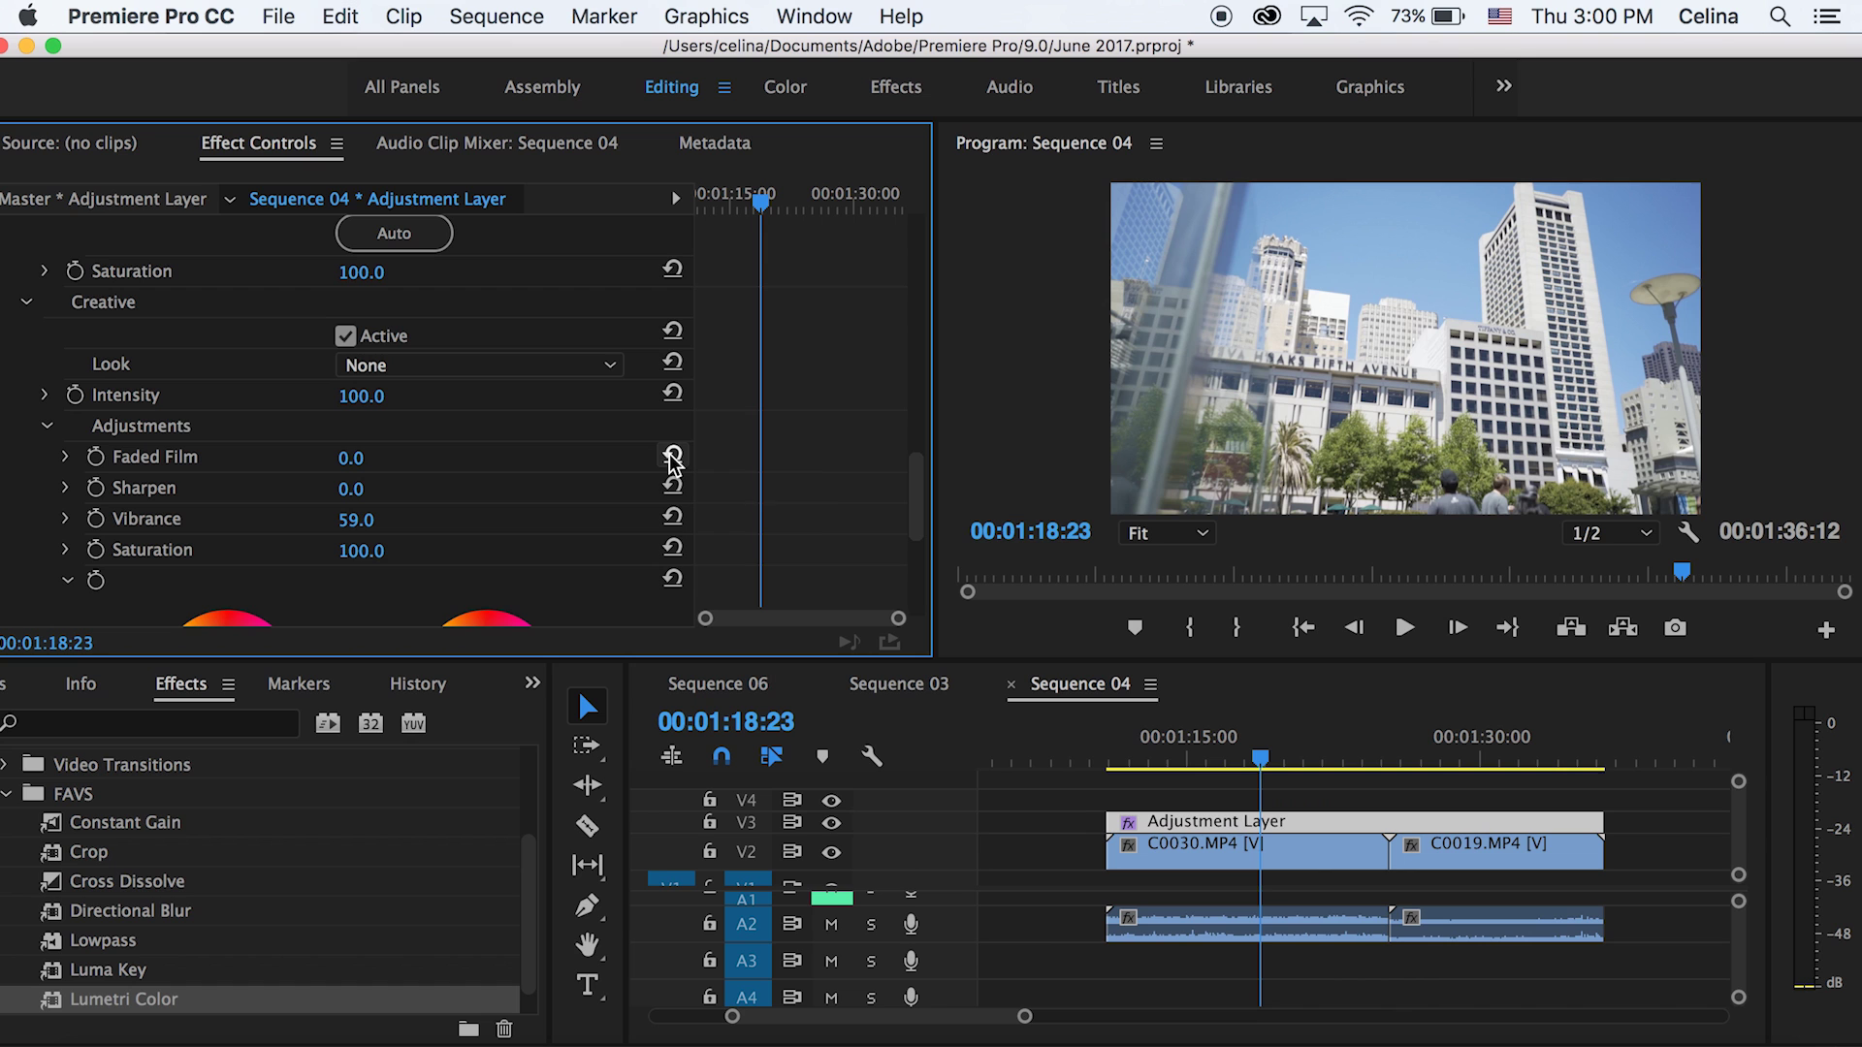
- Raise Highlights to 6 and deepen Shadows to -50, keeping Contrast at 0
scroll(751, 392, up, 1)
scroll(749, 390, up, 5)
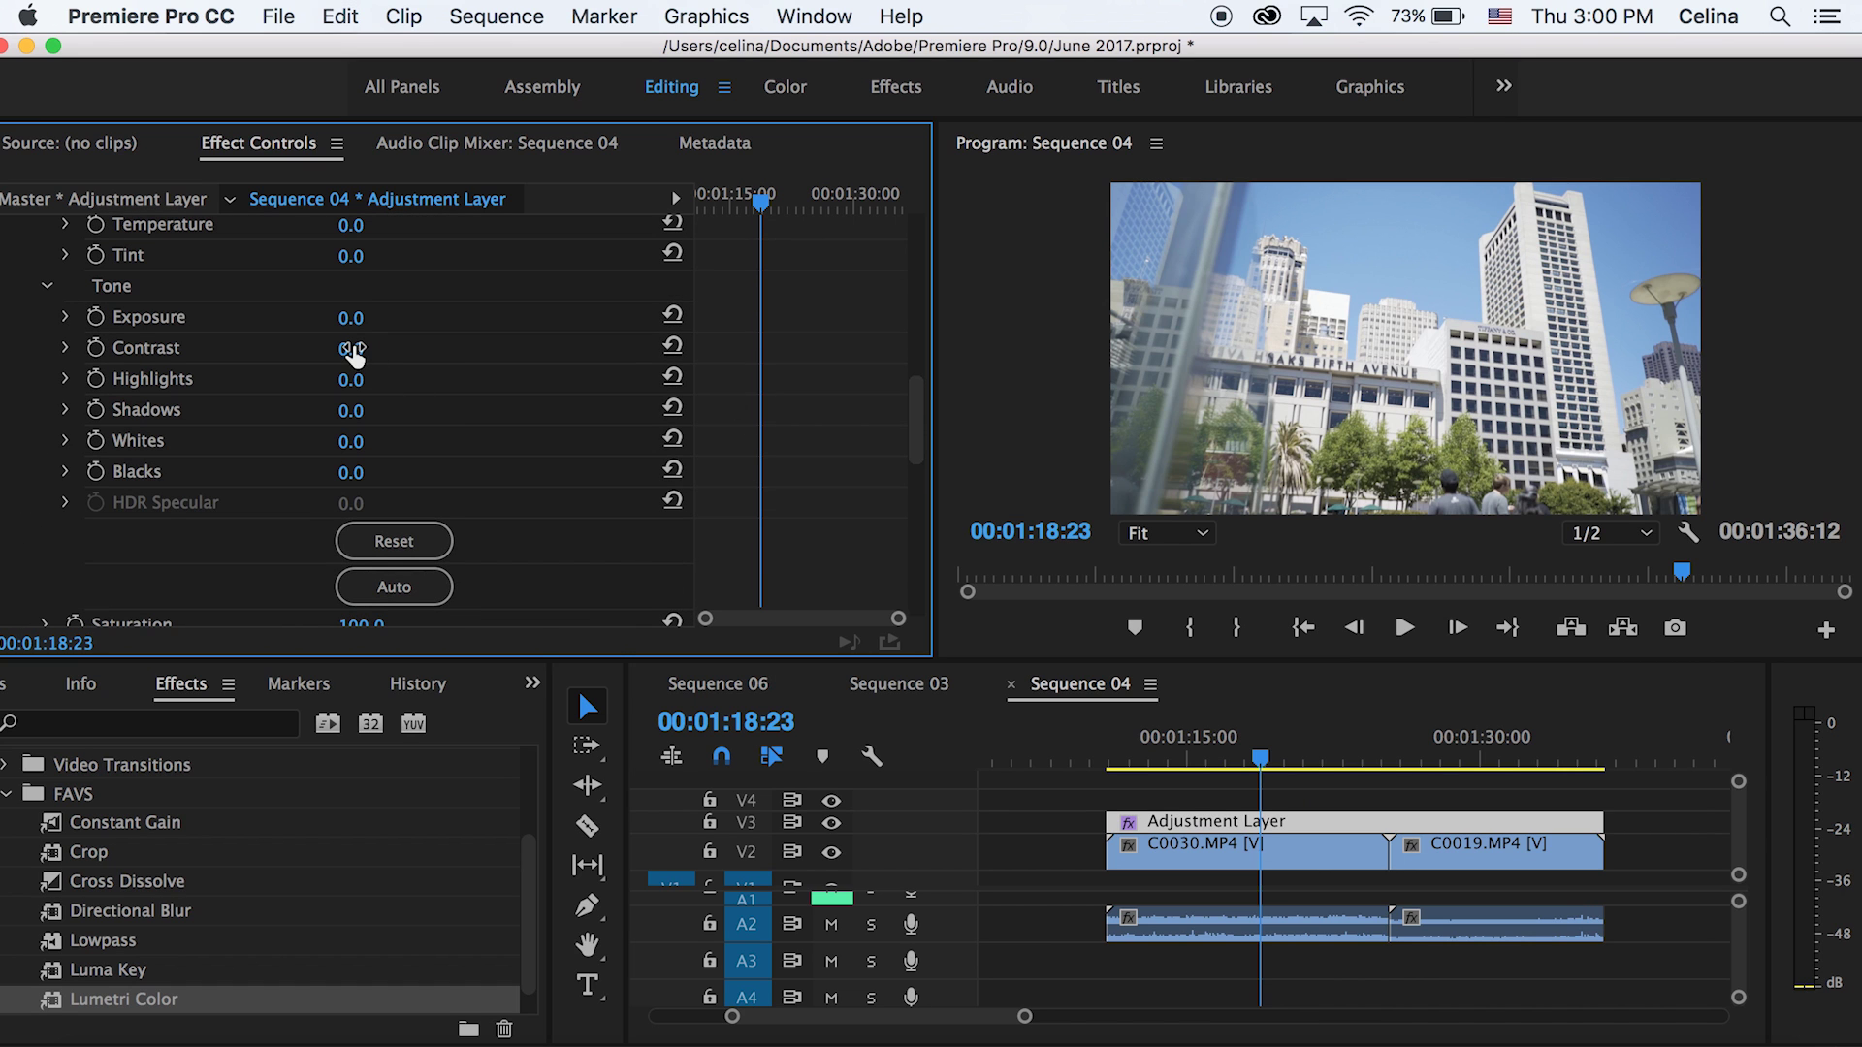
drag(353, 349, 396, 349)
key(ctrl+z)
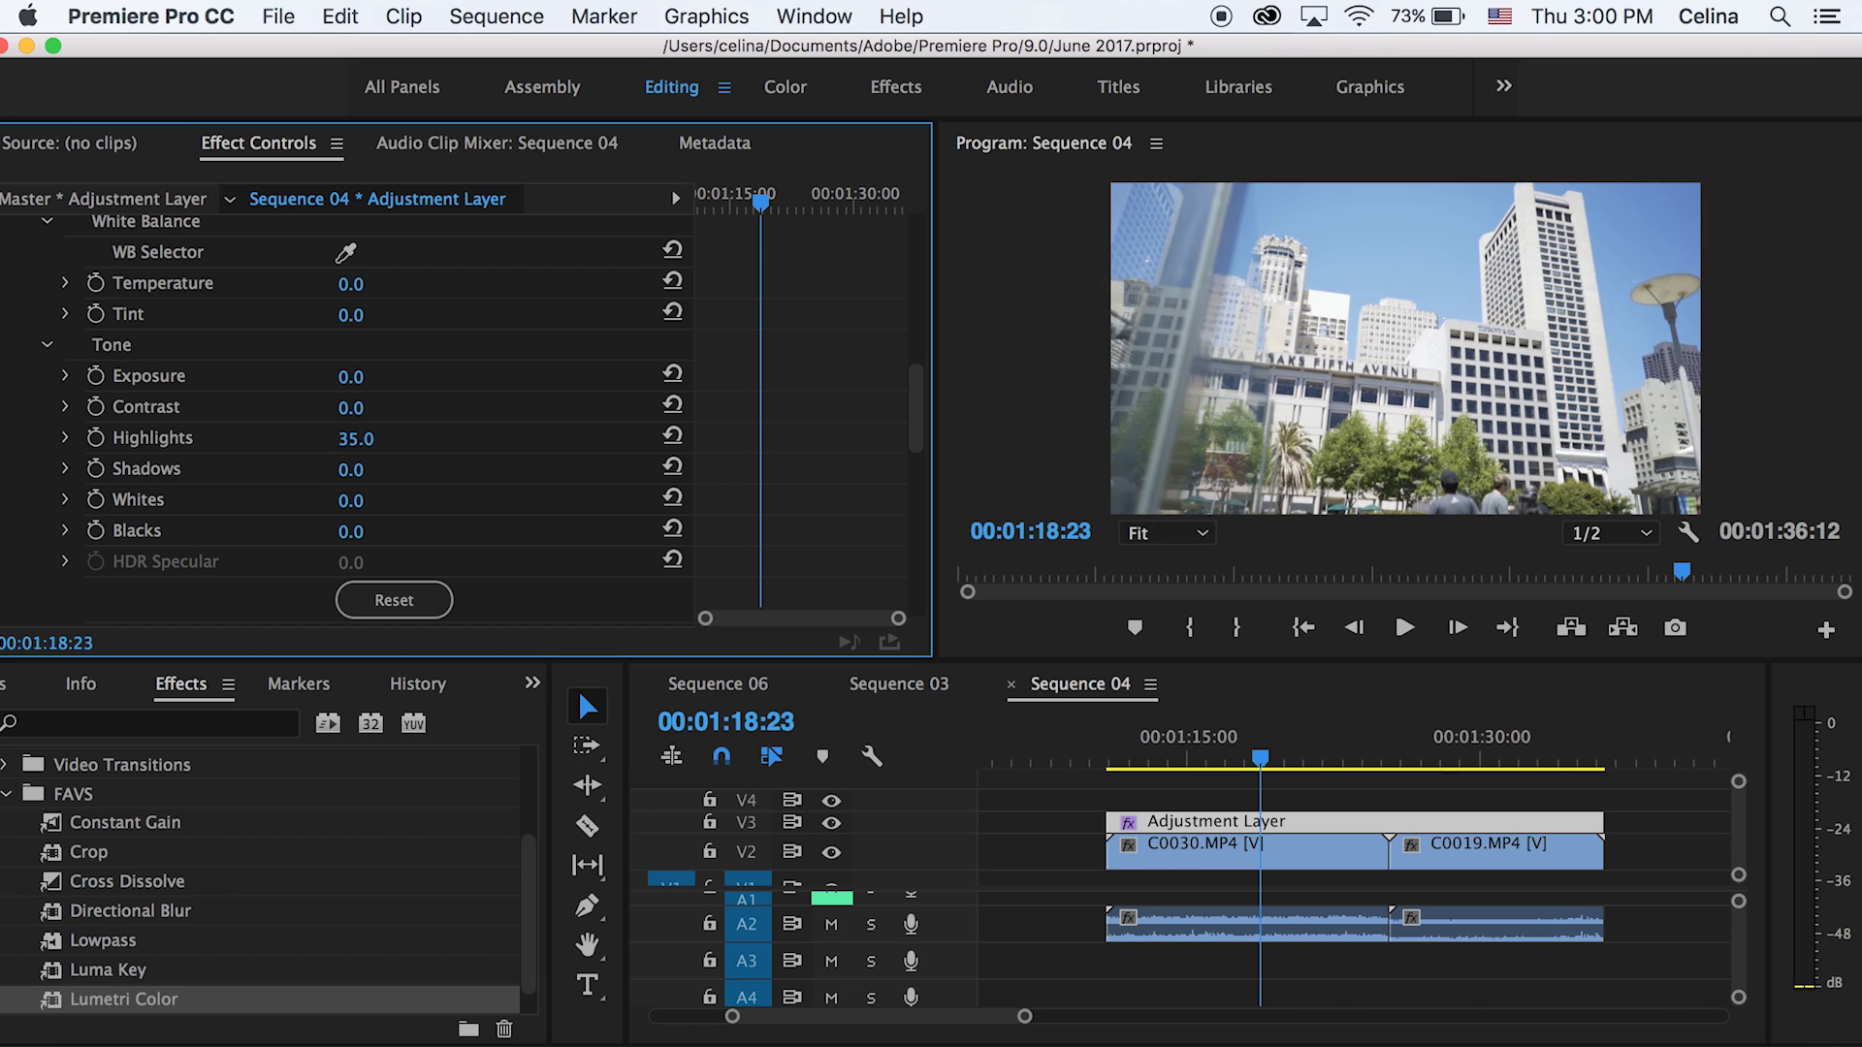
drag(352, 438, 331, 471)
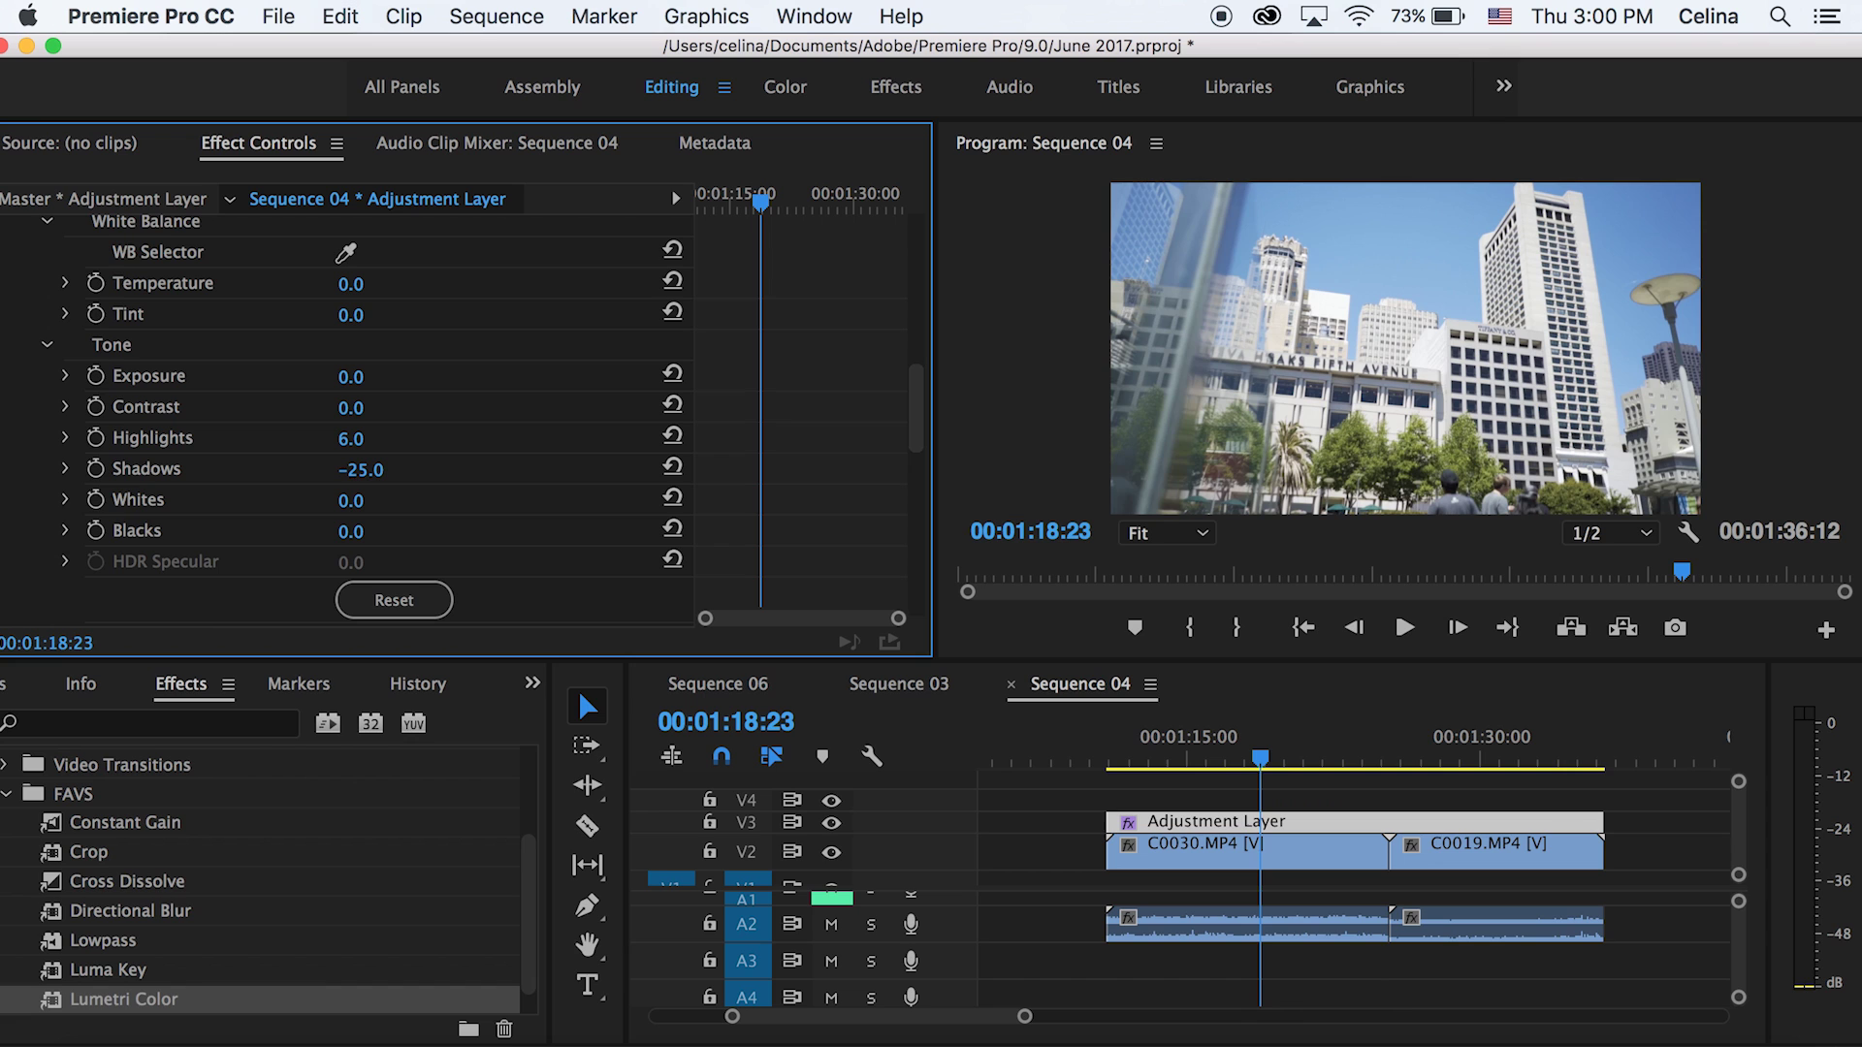
drag(360, 470, 337, 470)
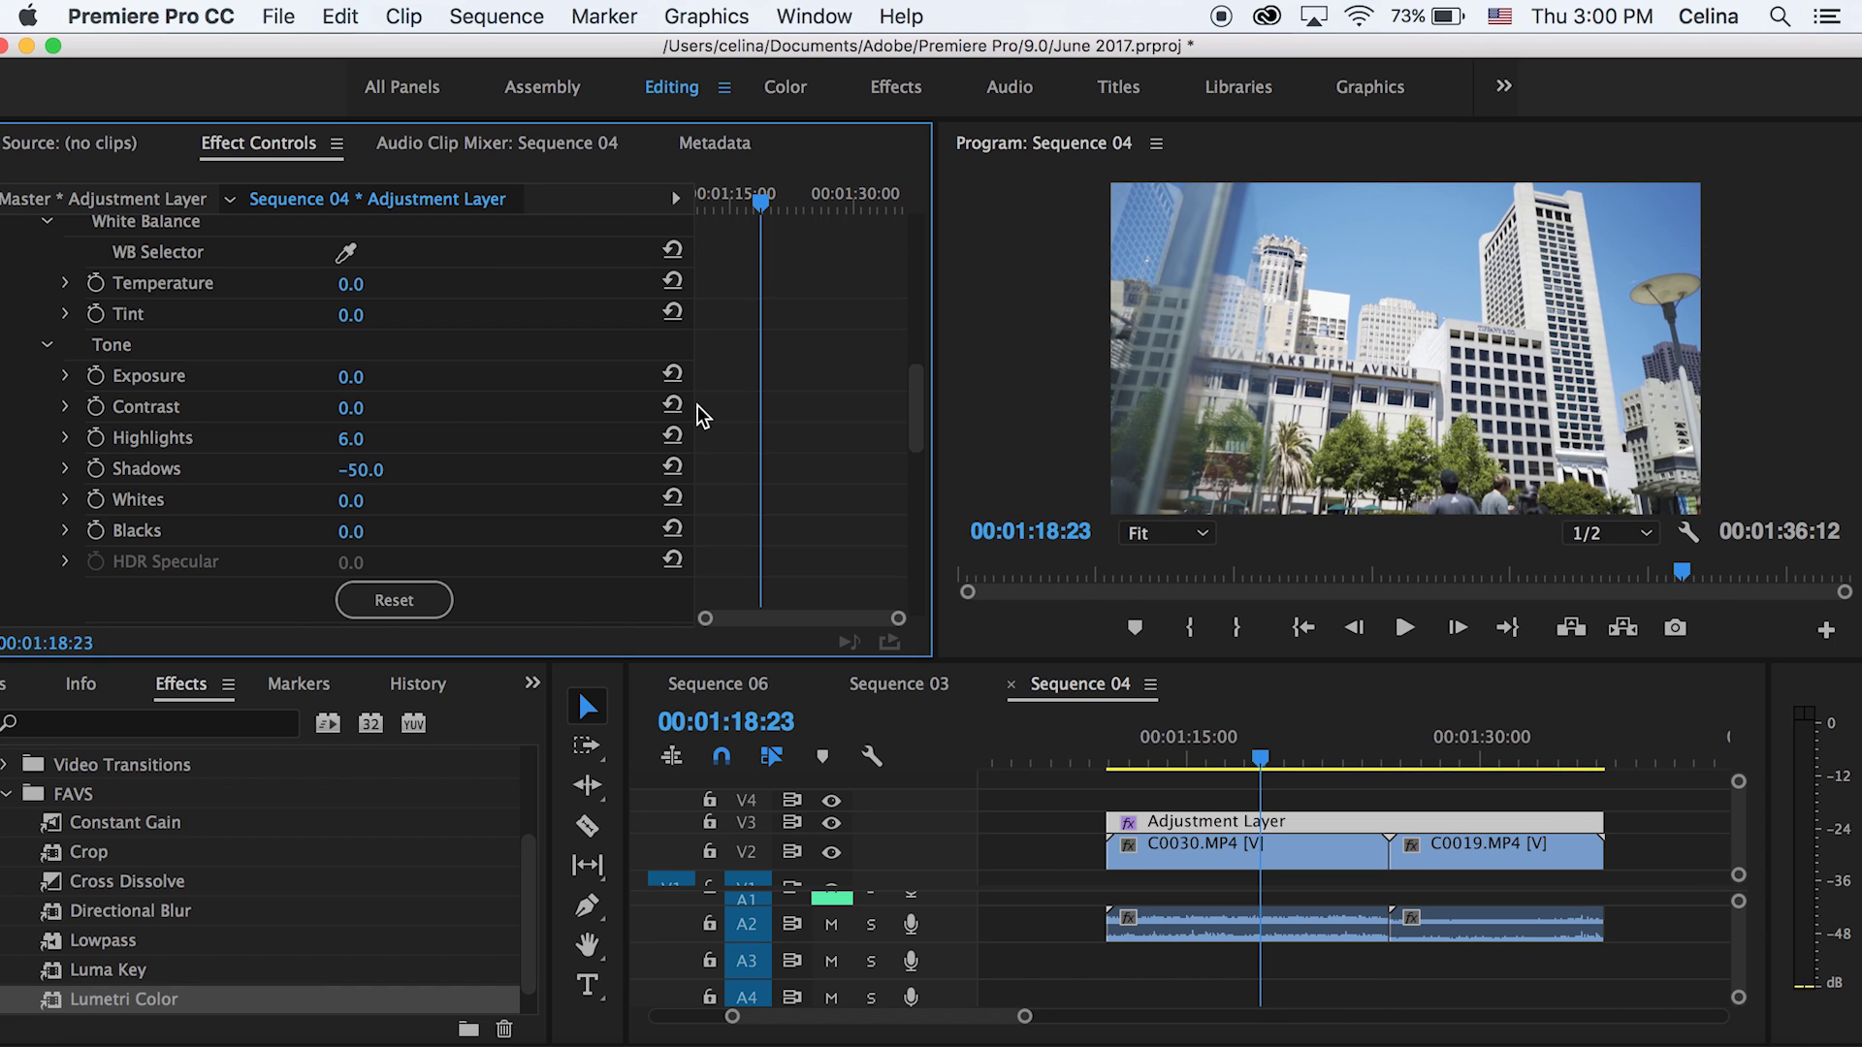
click(834, 823)
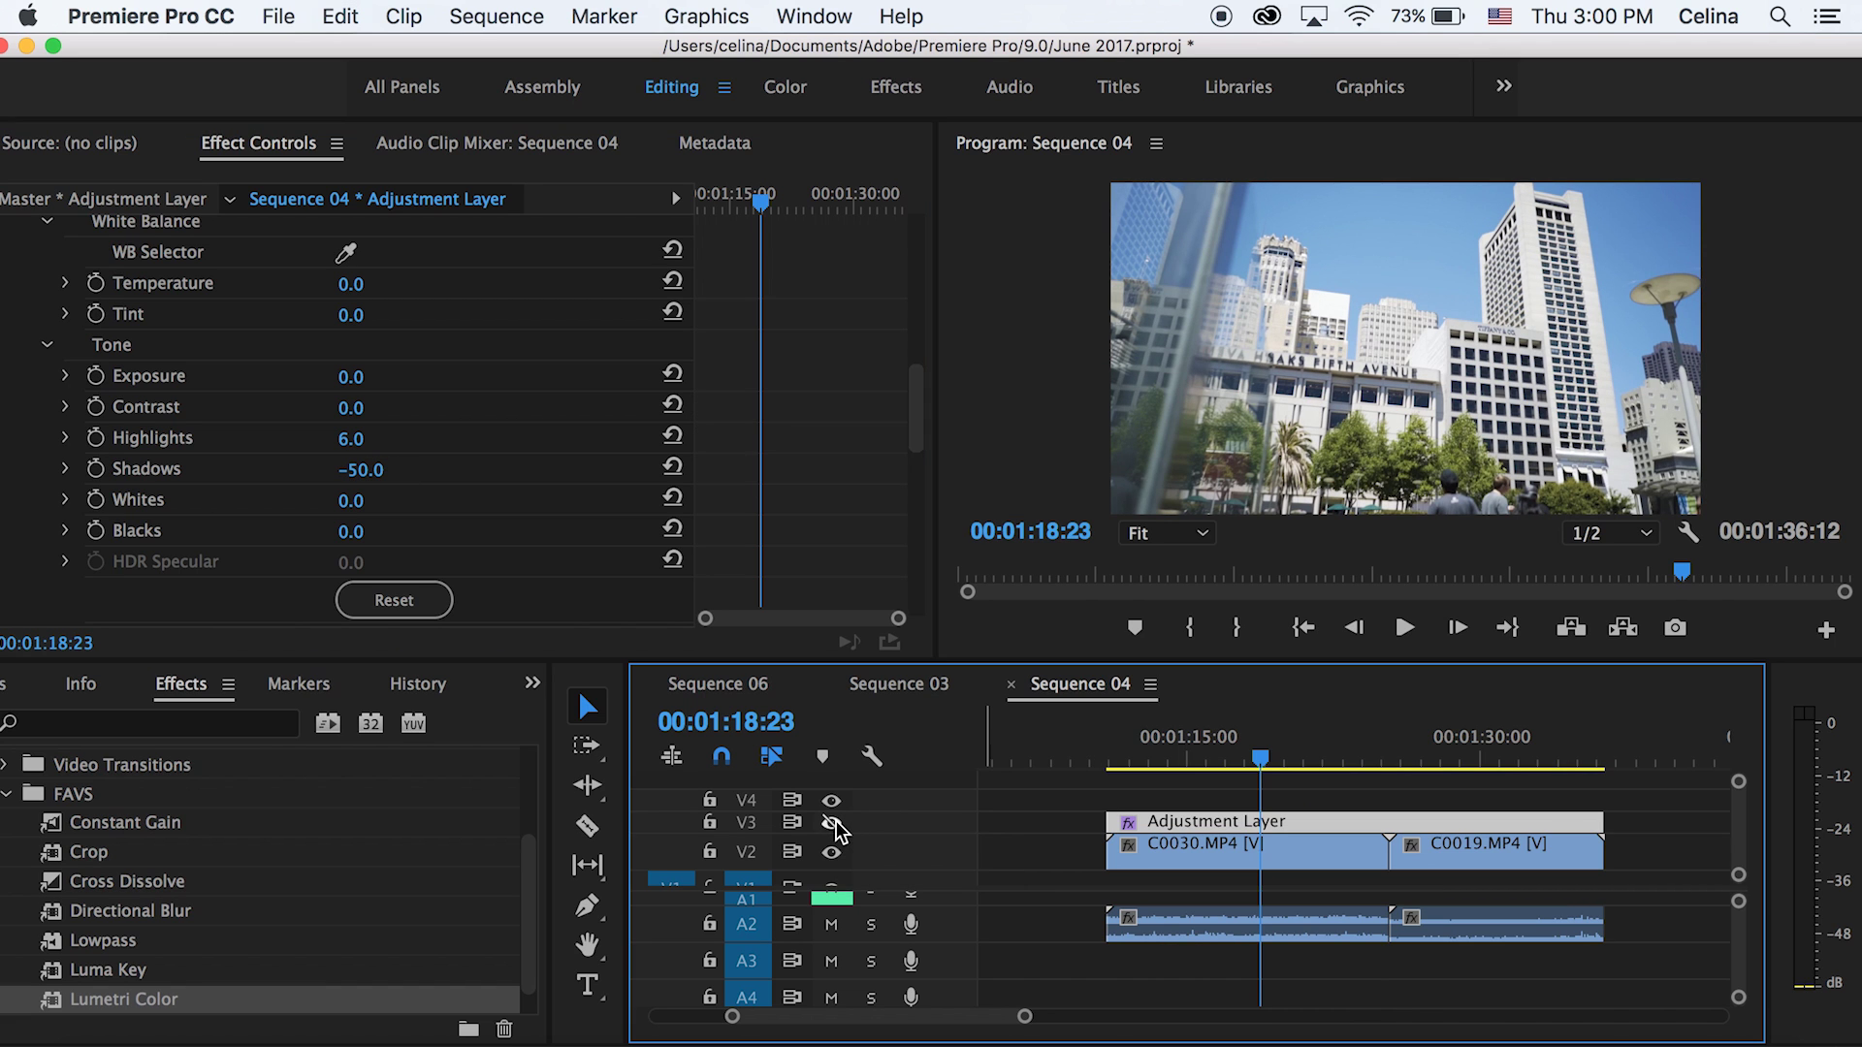
click(834, 824)
click(833, 823)
click(833, 823)
scroll(782, 428, up, 7)
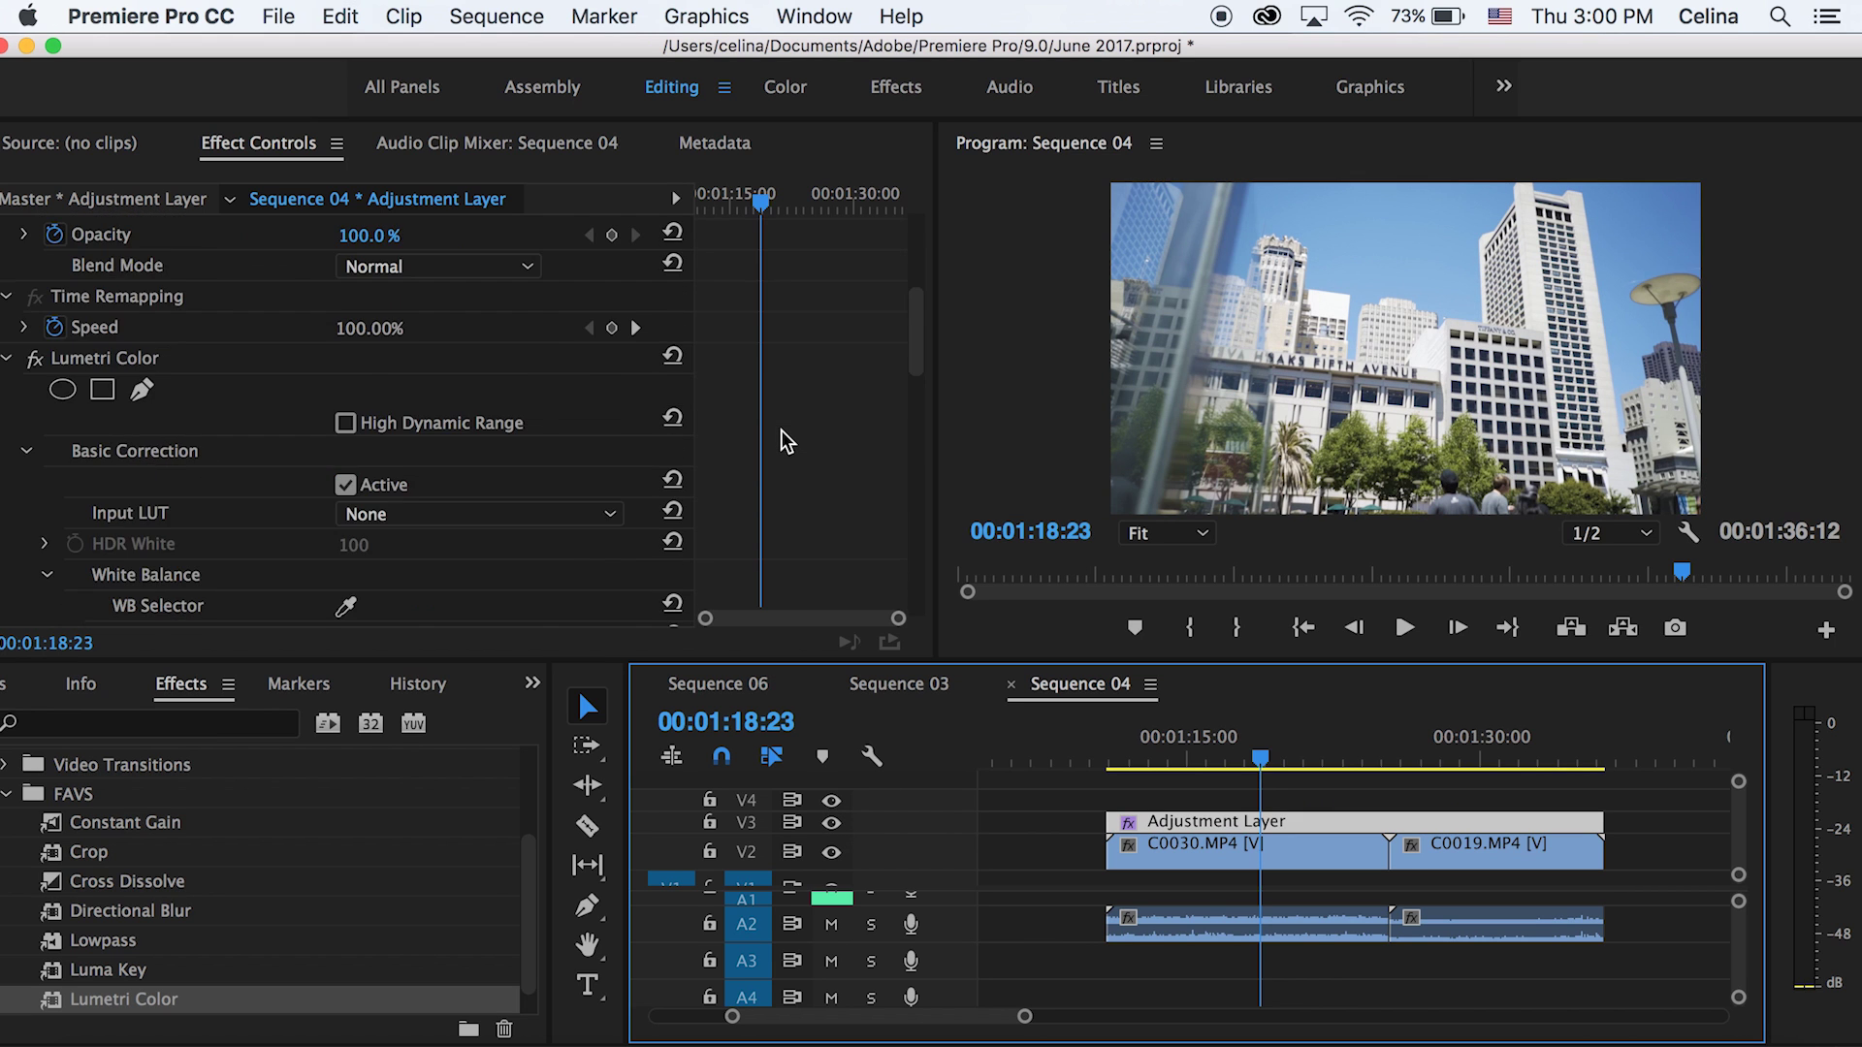
scroll(781, 428, down, 12)
scroll(731, 415, up, 1)
drag(352, 357, 308, 357)
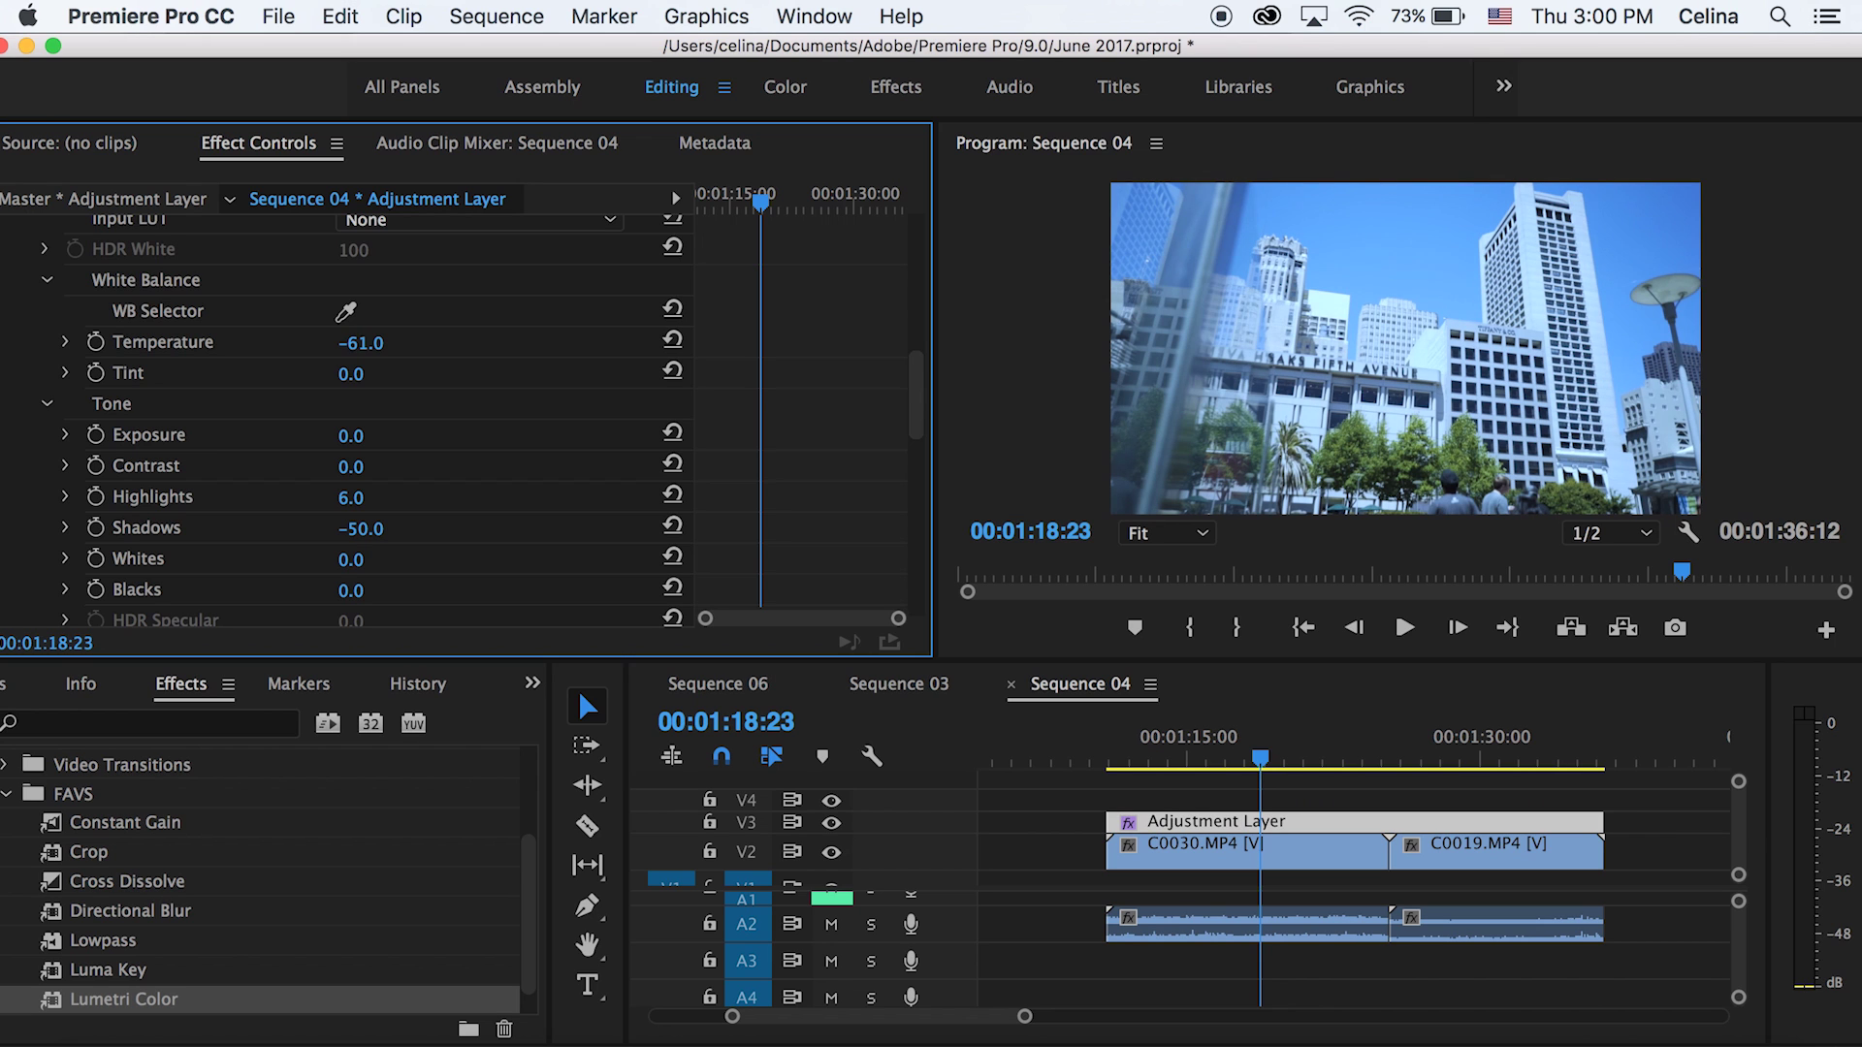
drag(360, 342, 504, 342)
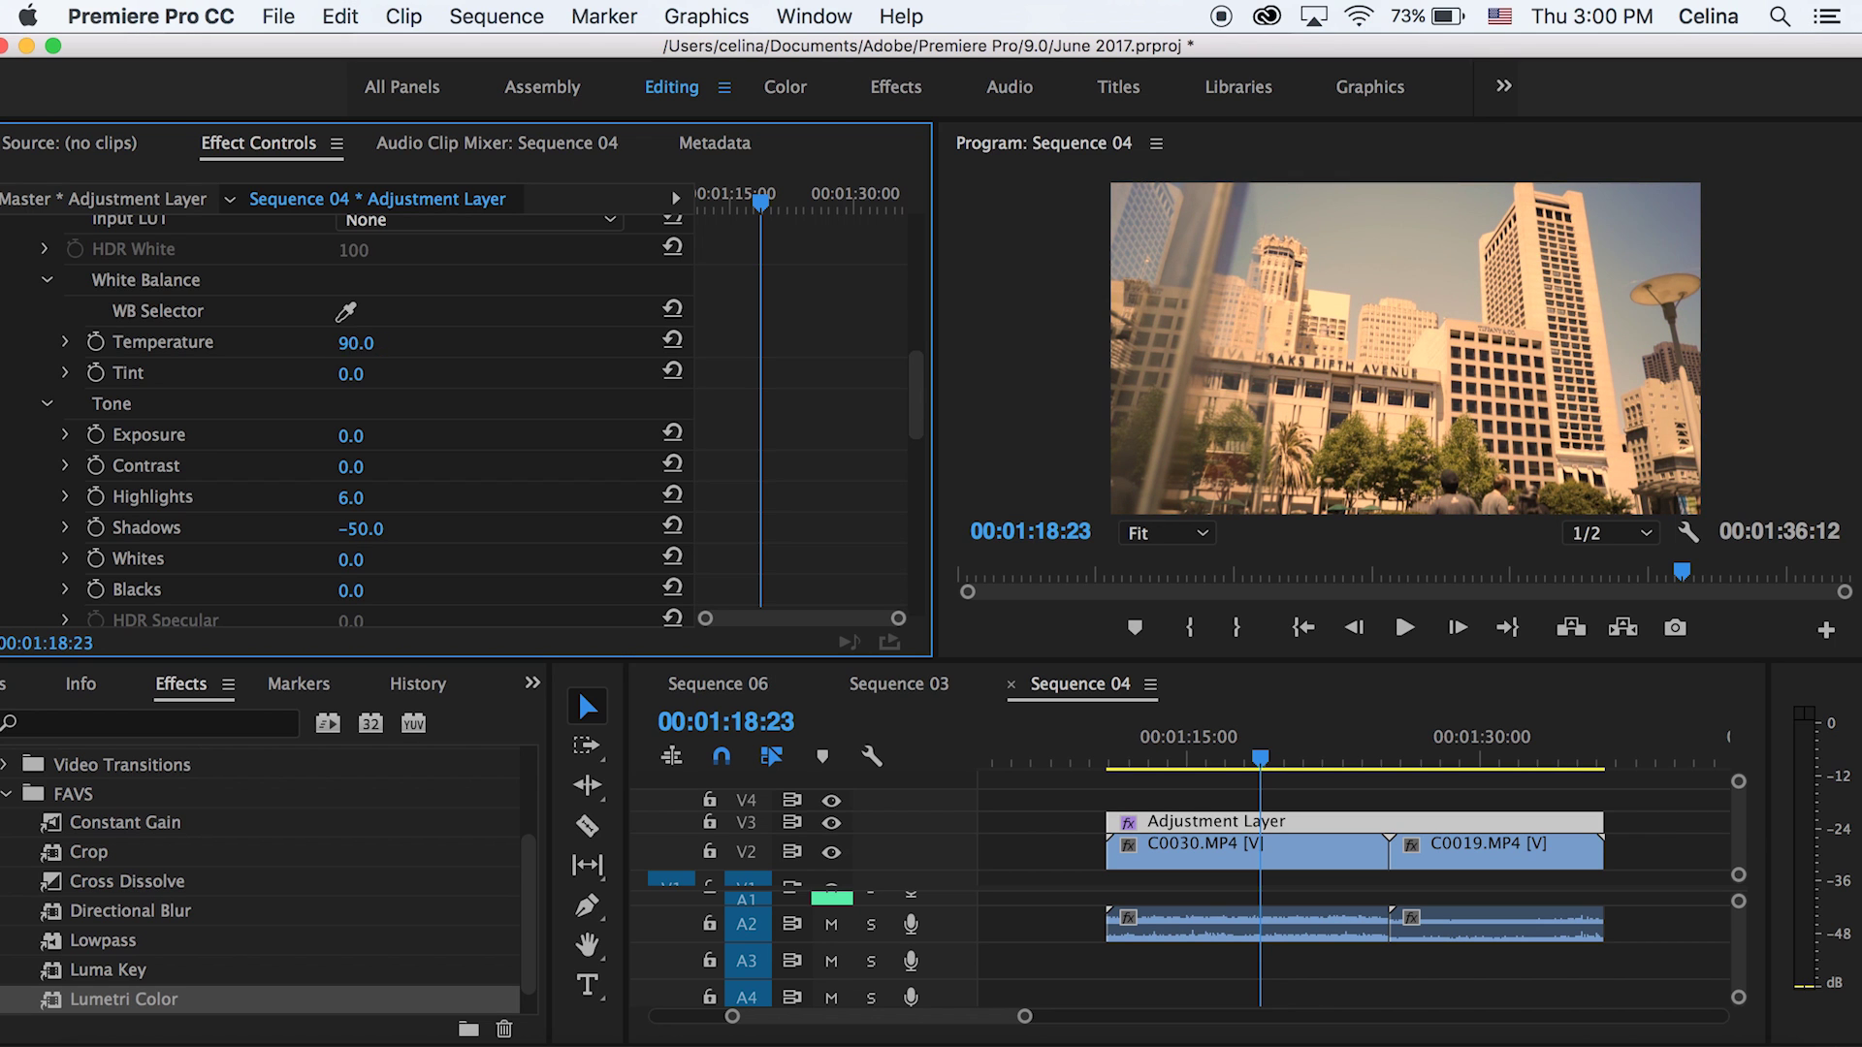
drag(356, 342, 391, 344)
click(673, 340)
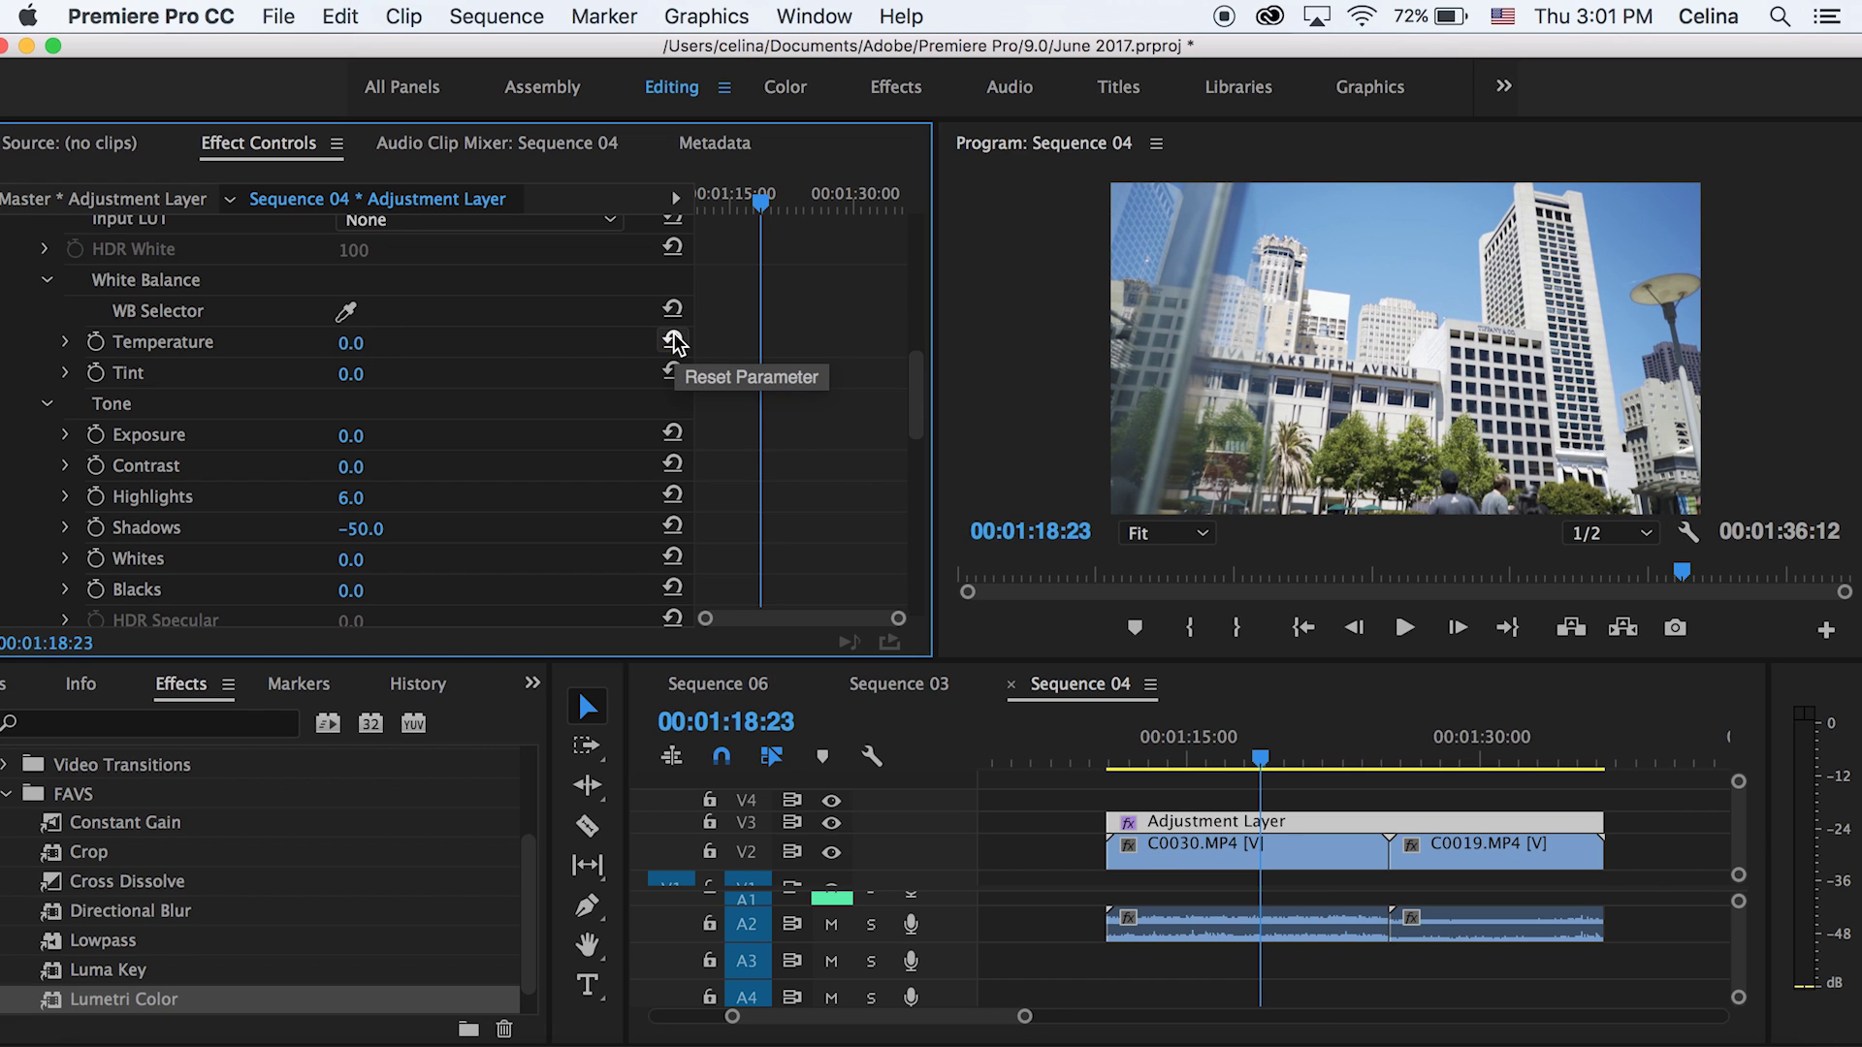
- Expand Lumetri Curves and add low, middle and high control points on the master RGB curve
scroll(851, 477, down, 10)
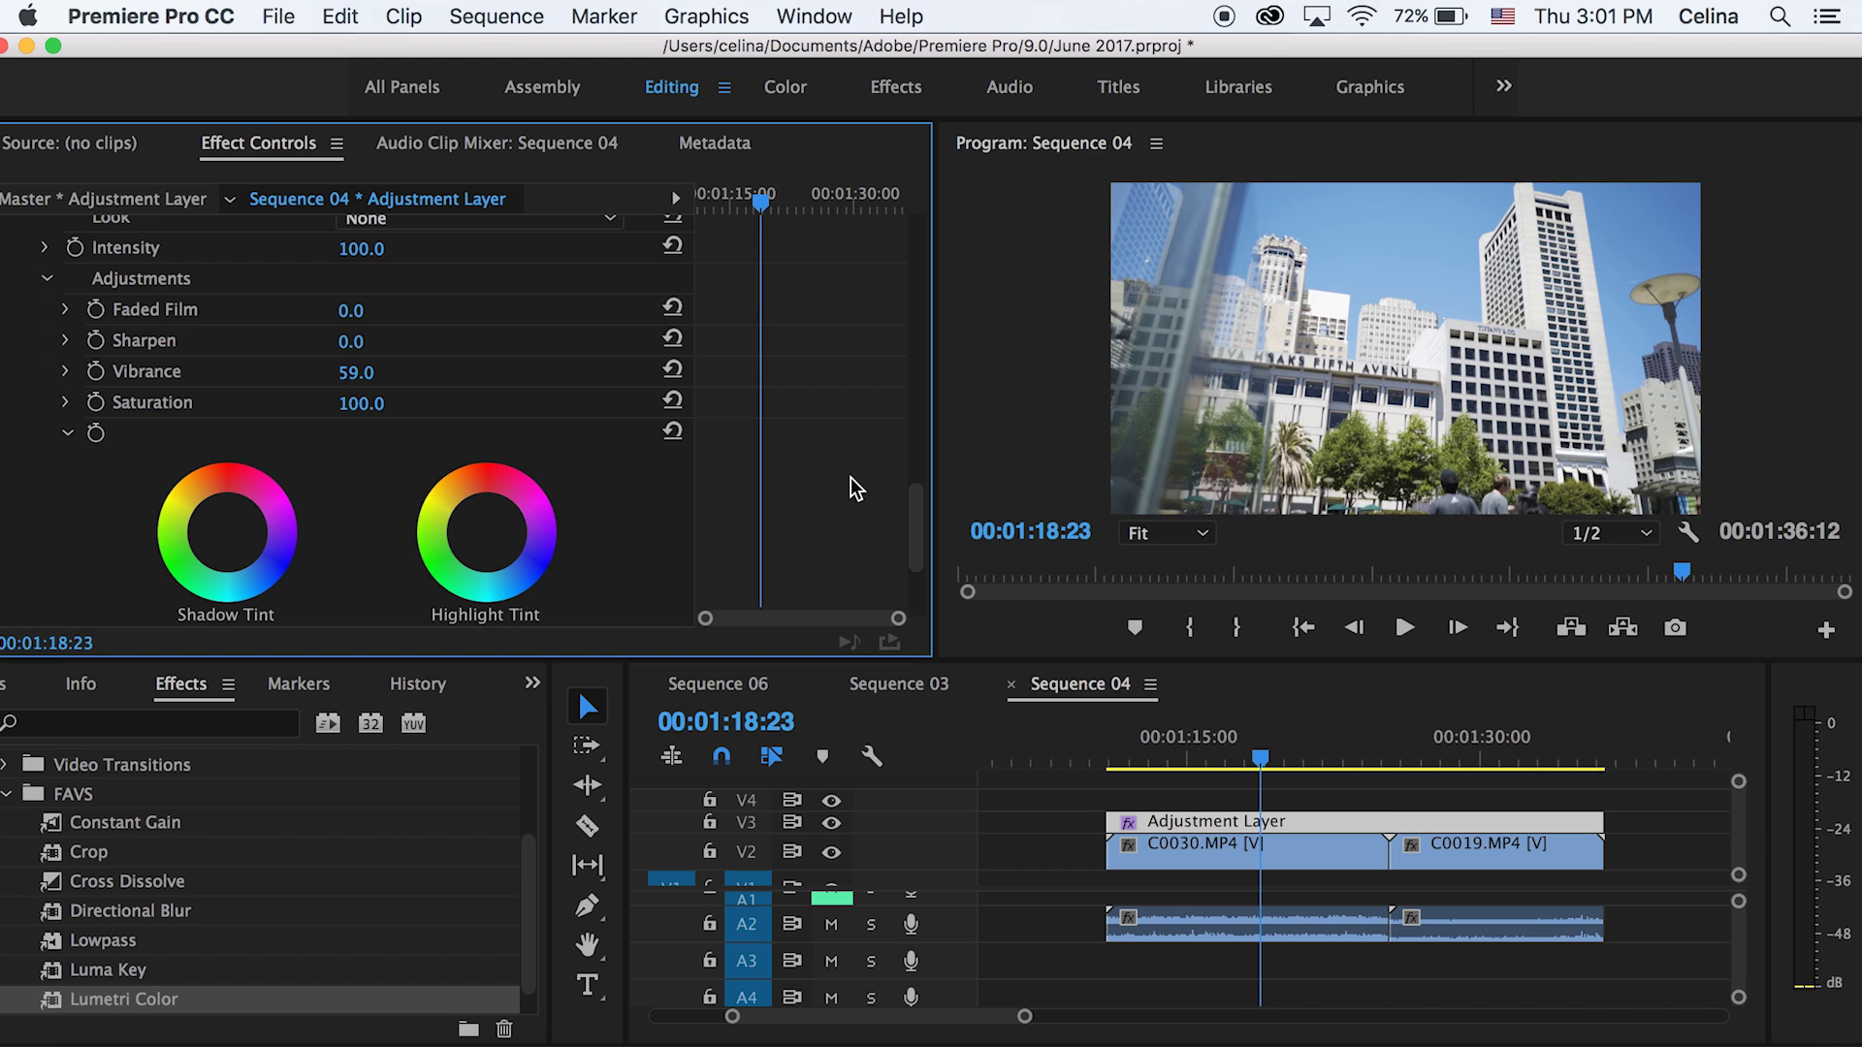
scroll(851, 478, up, 5)
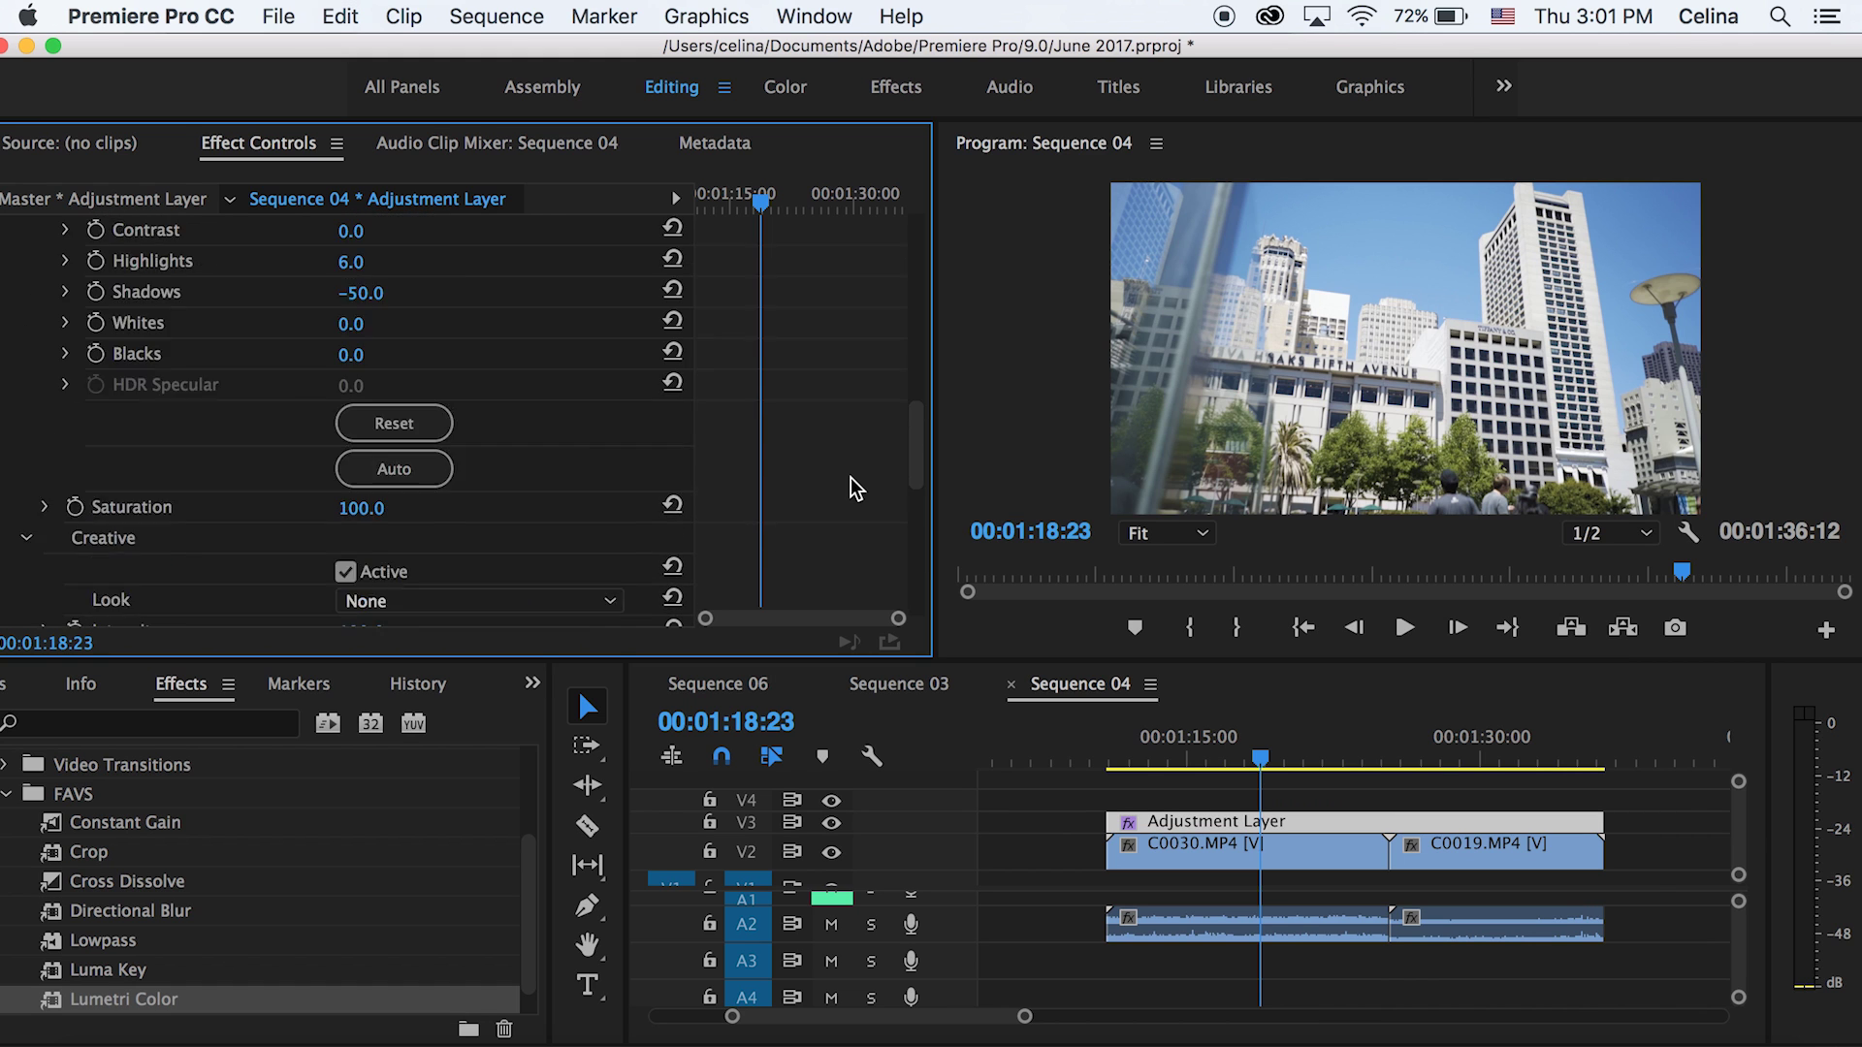
scroll(852, 477, down, 10)
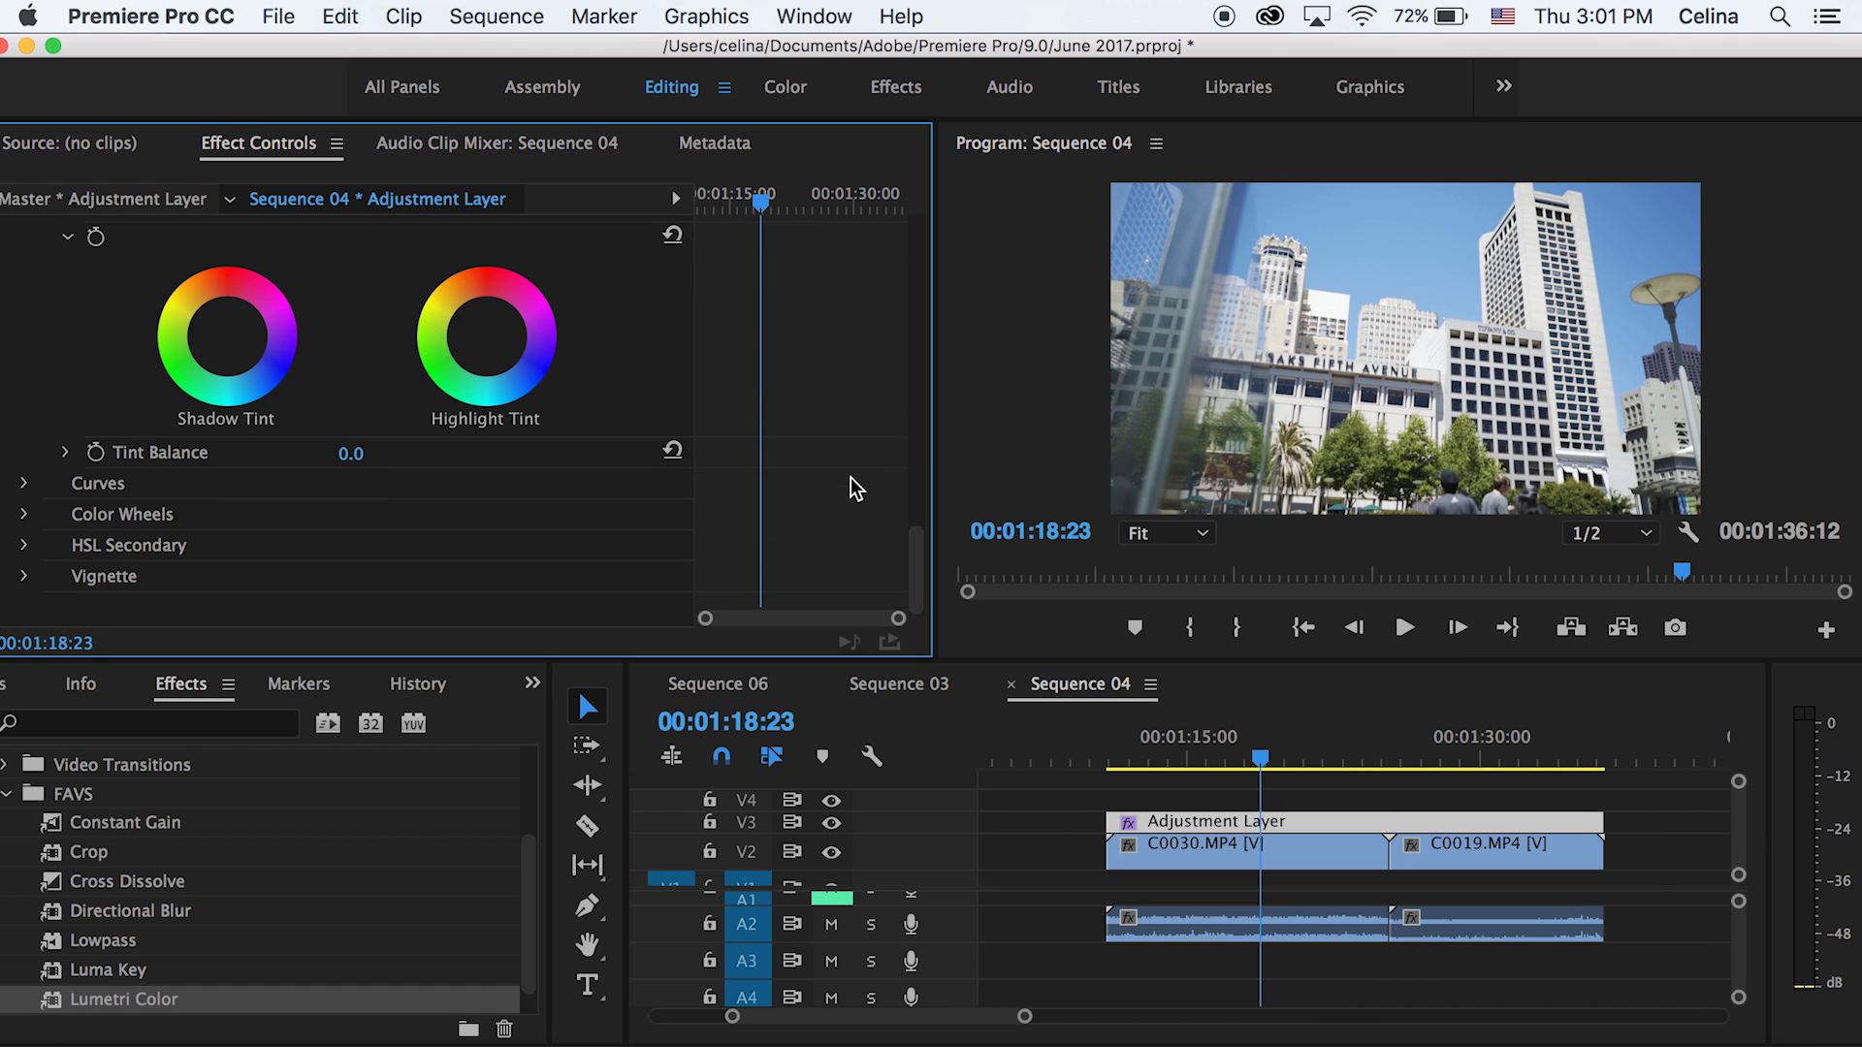
click(23, 483)
scroll(34, 531, down, 1)
scroll(36, 539, down, 10)
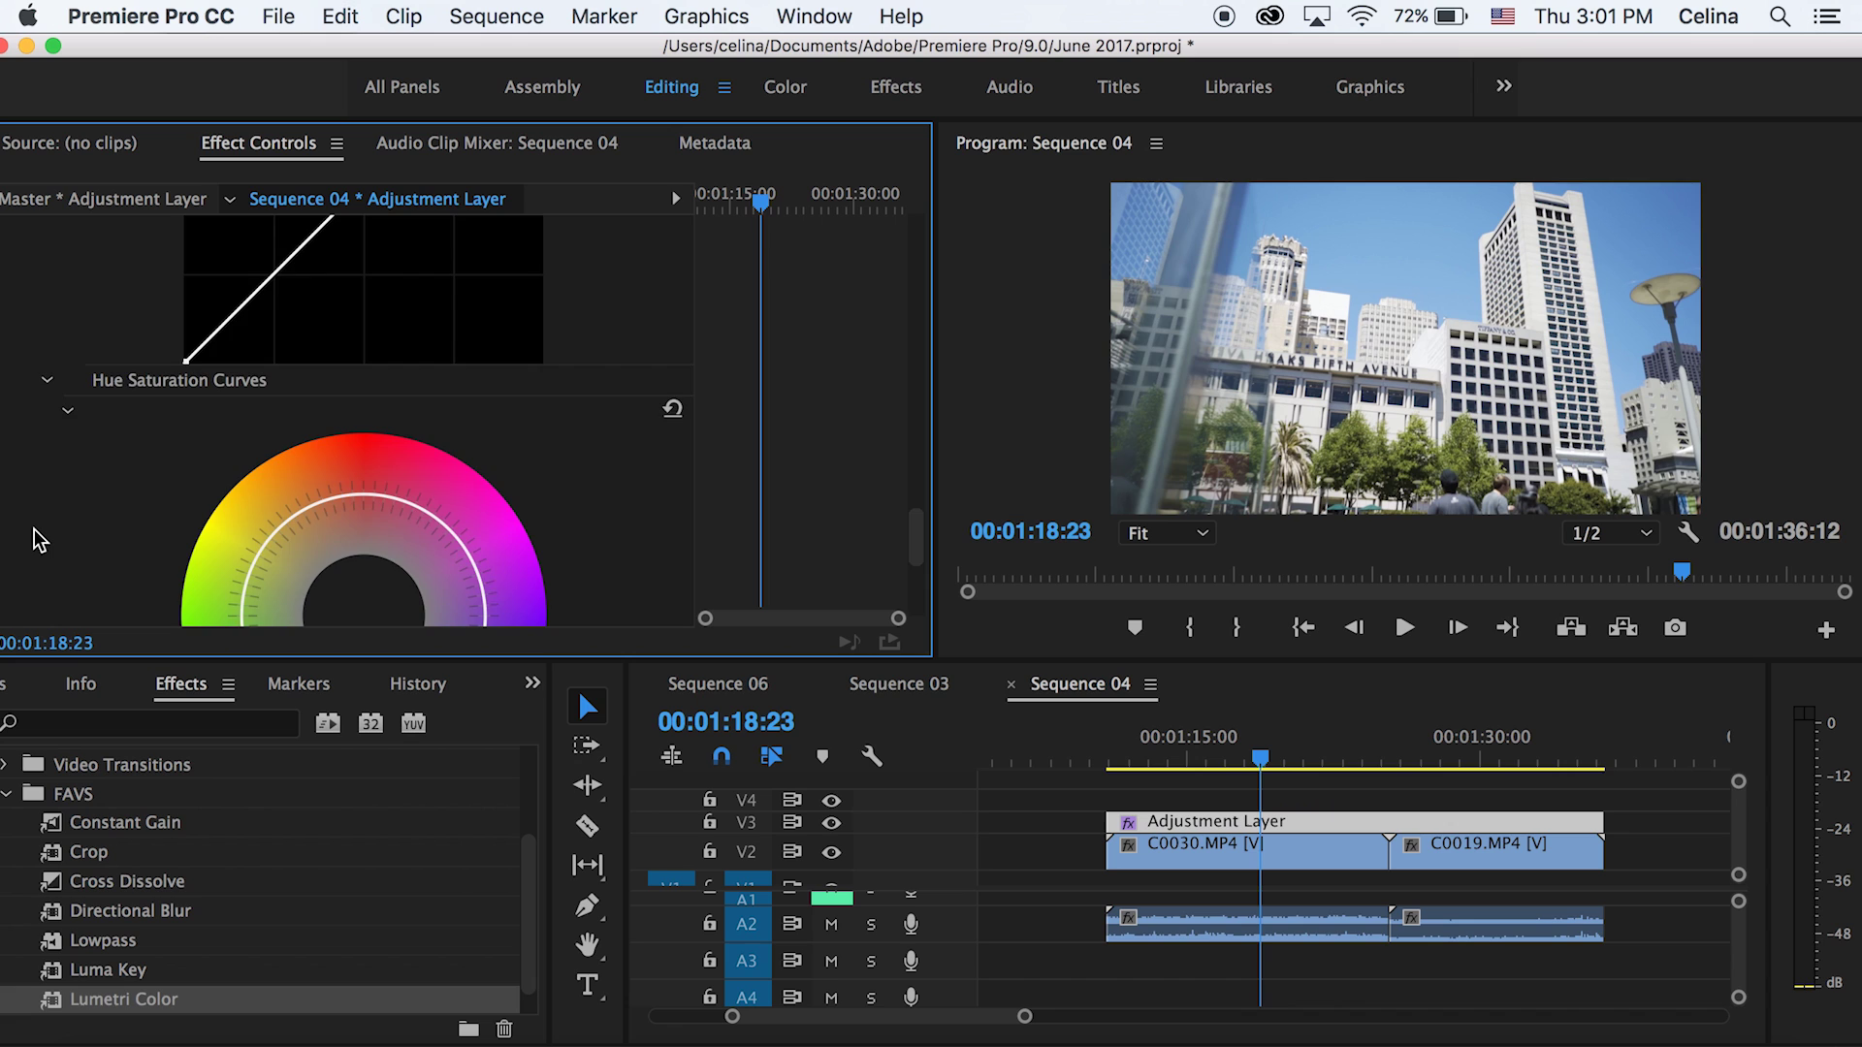
scroll(33, 530, up, 10)
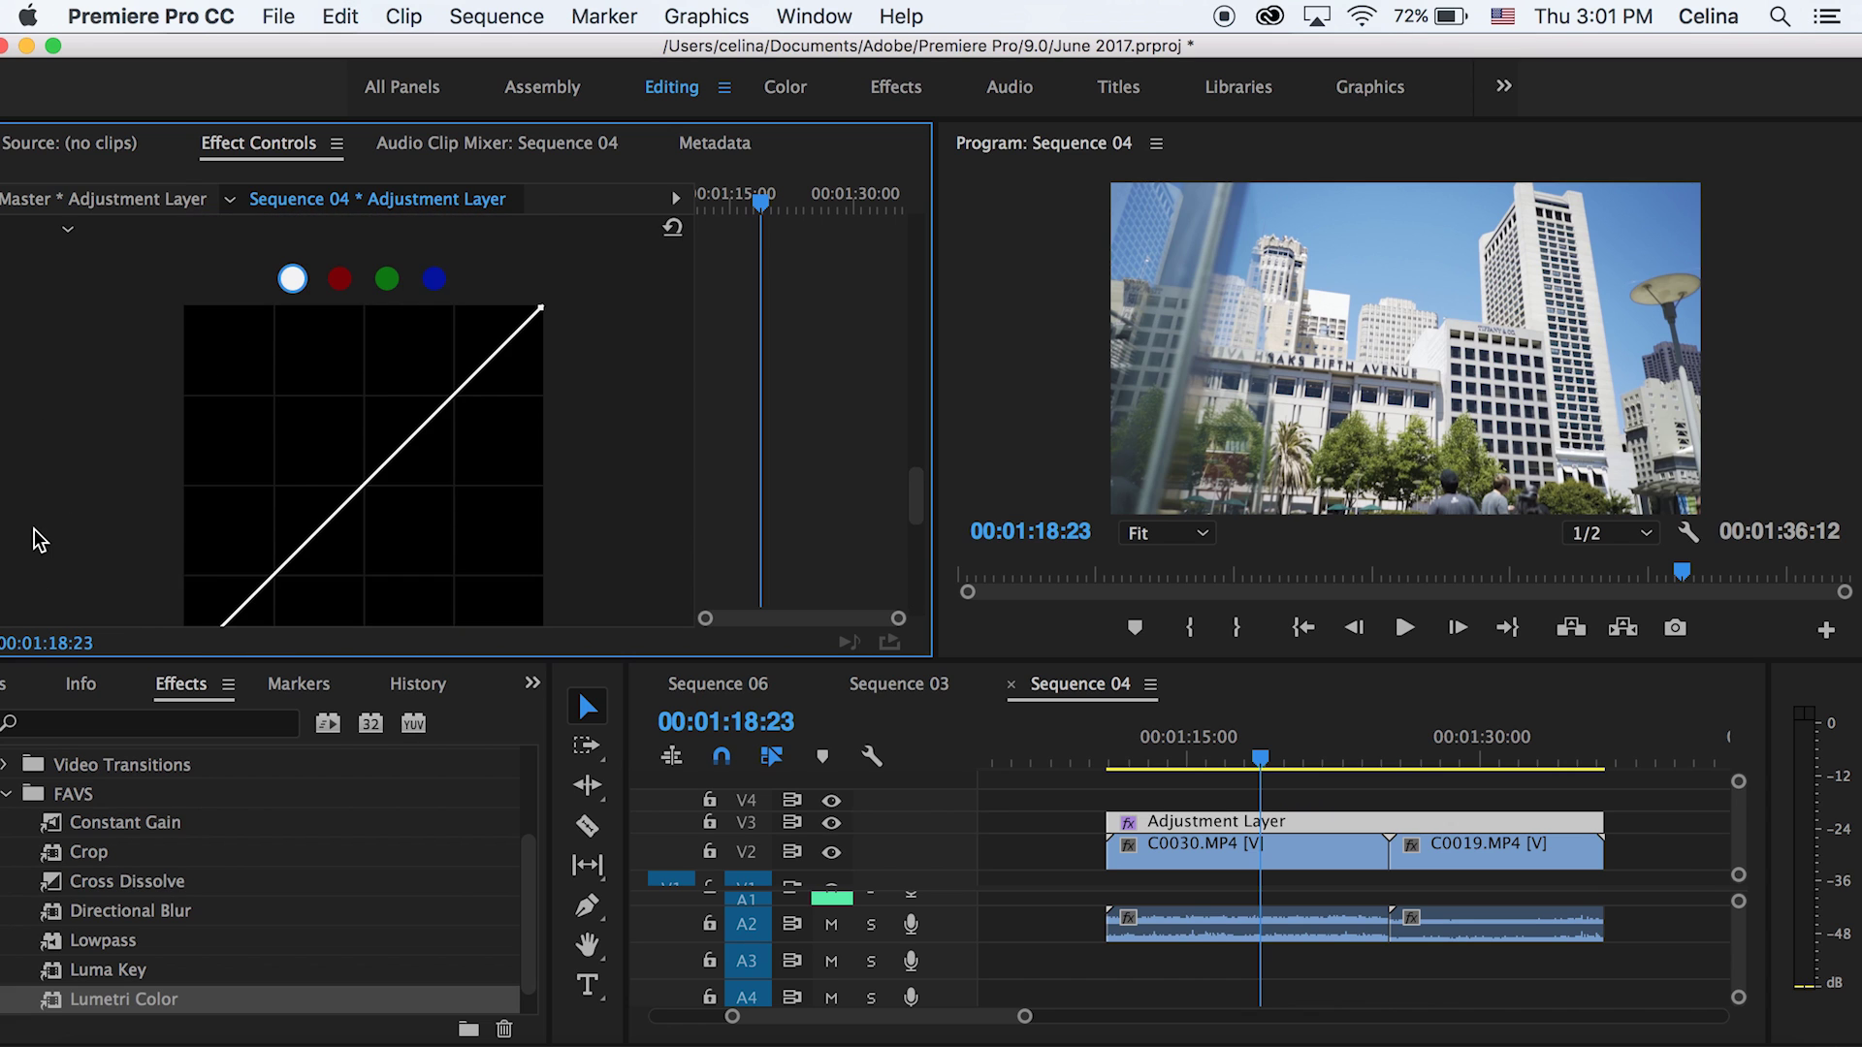
scroll(283, 554, down, 1)
click(274, 545)
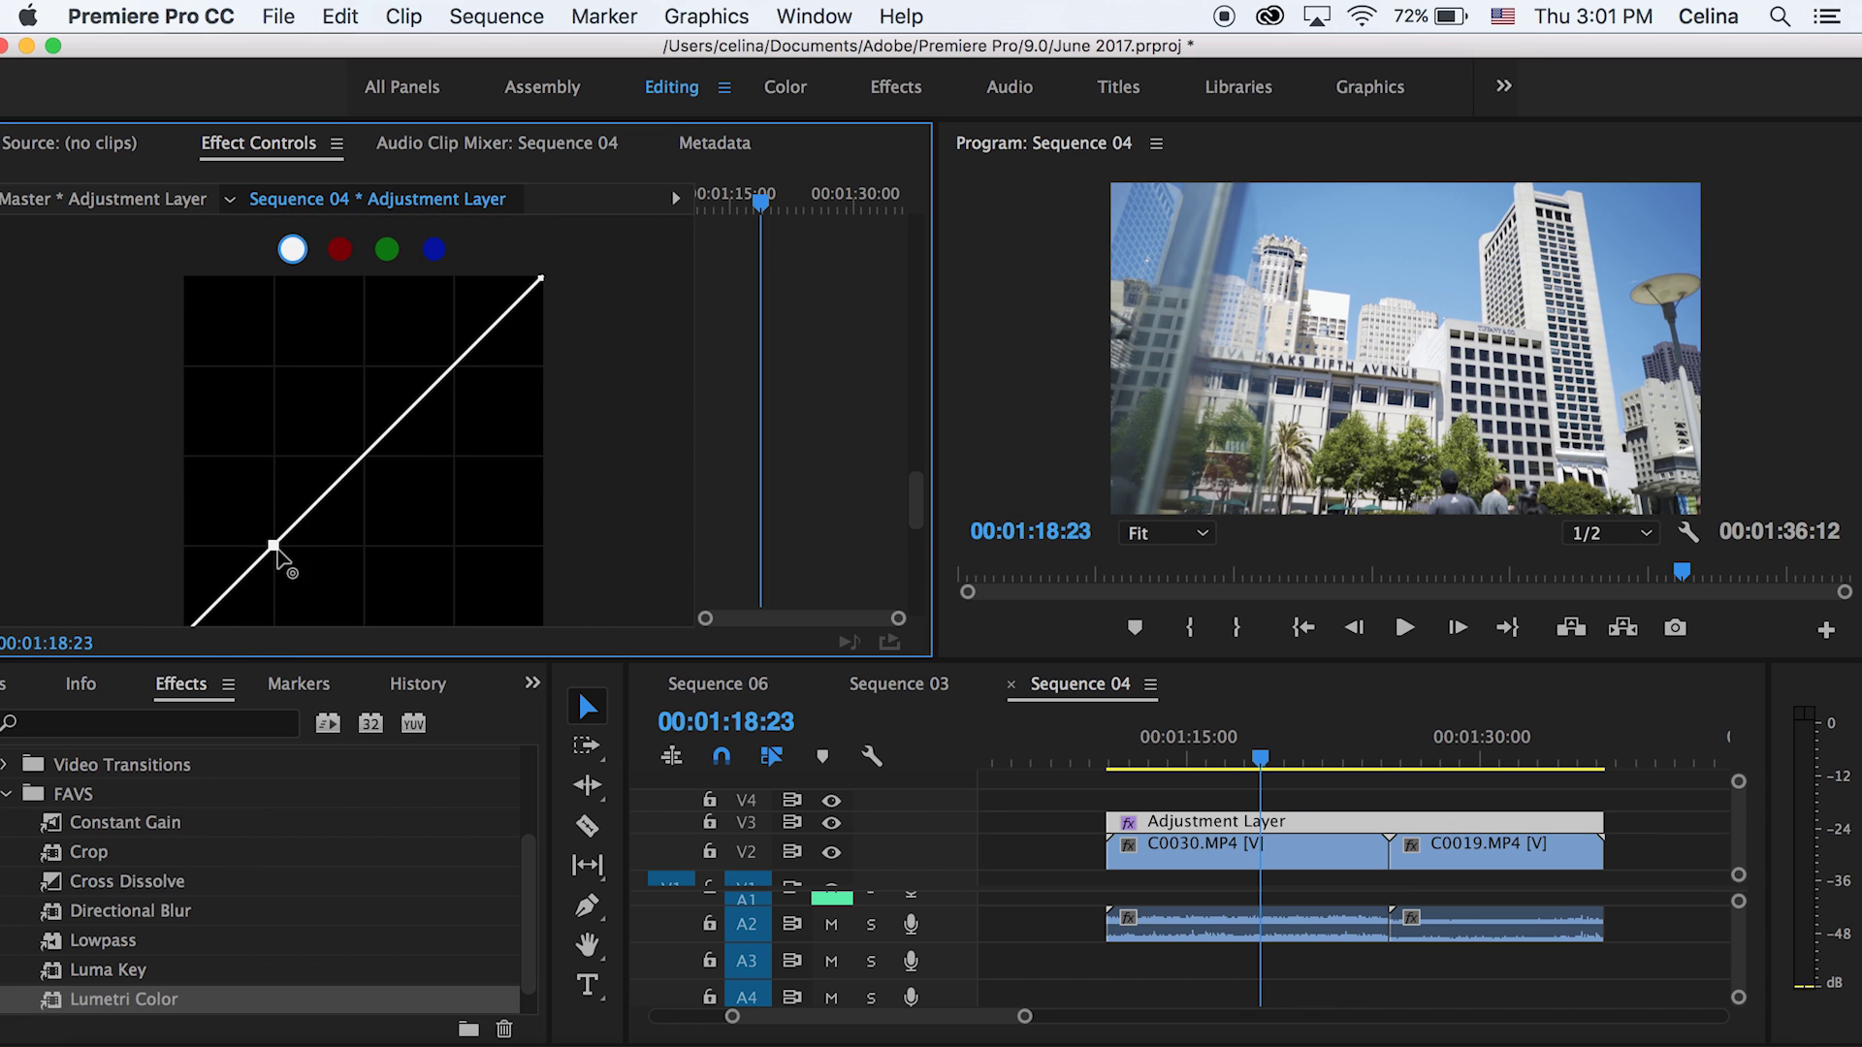
click(365, 454)
click(454, 365)
- Lift the upper curve point and lower the bottom point into an S-shape
drag(454, 366, 454, 337)
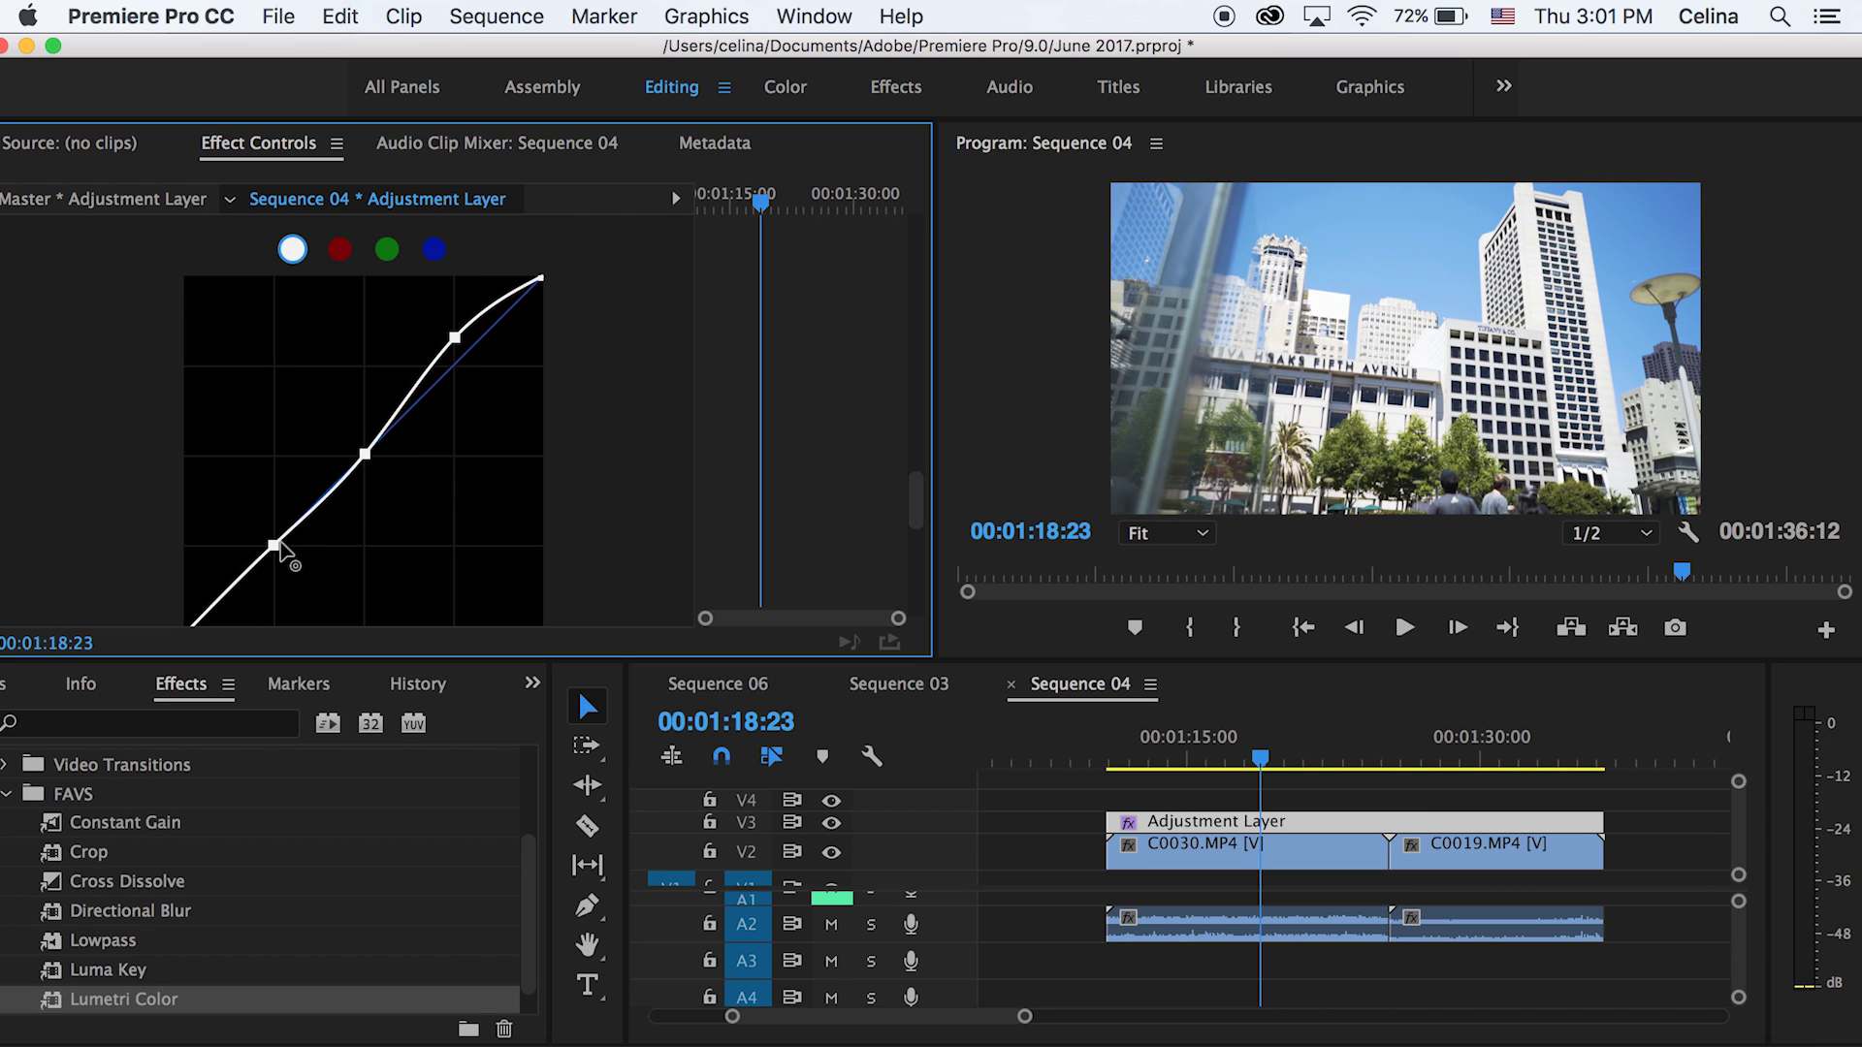
mouse_move(279, 549)
mouse_down()
mouse_move(296, 548)
mouse_move(280, 556)
mouse_up()
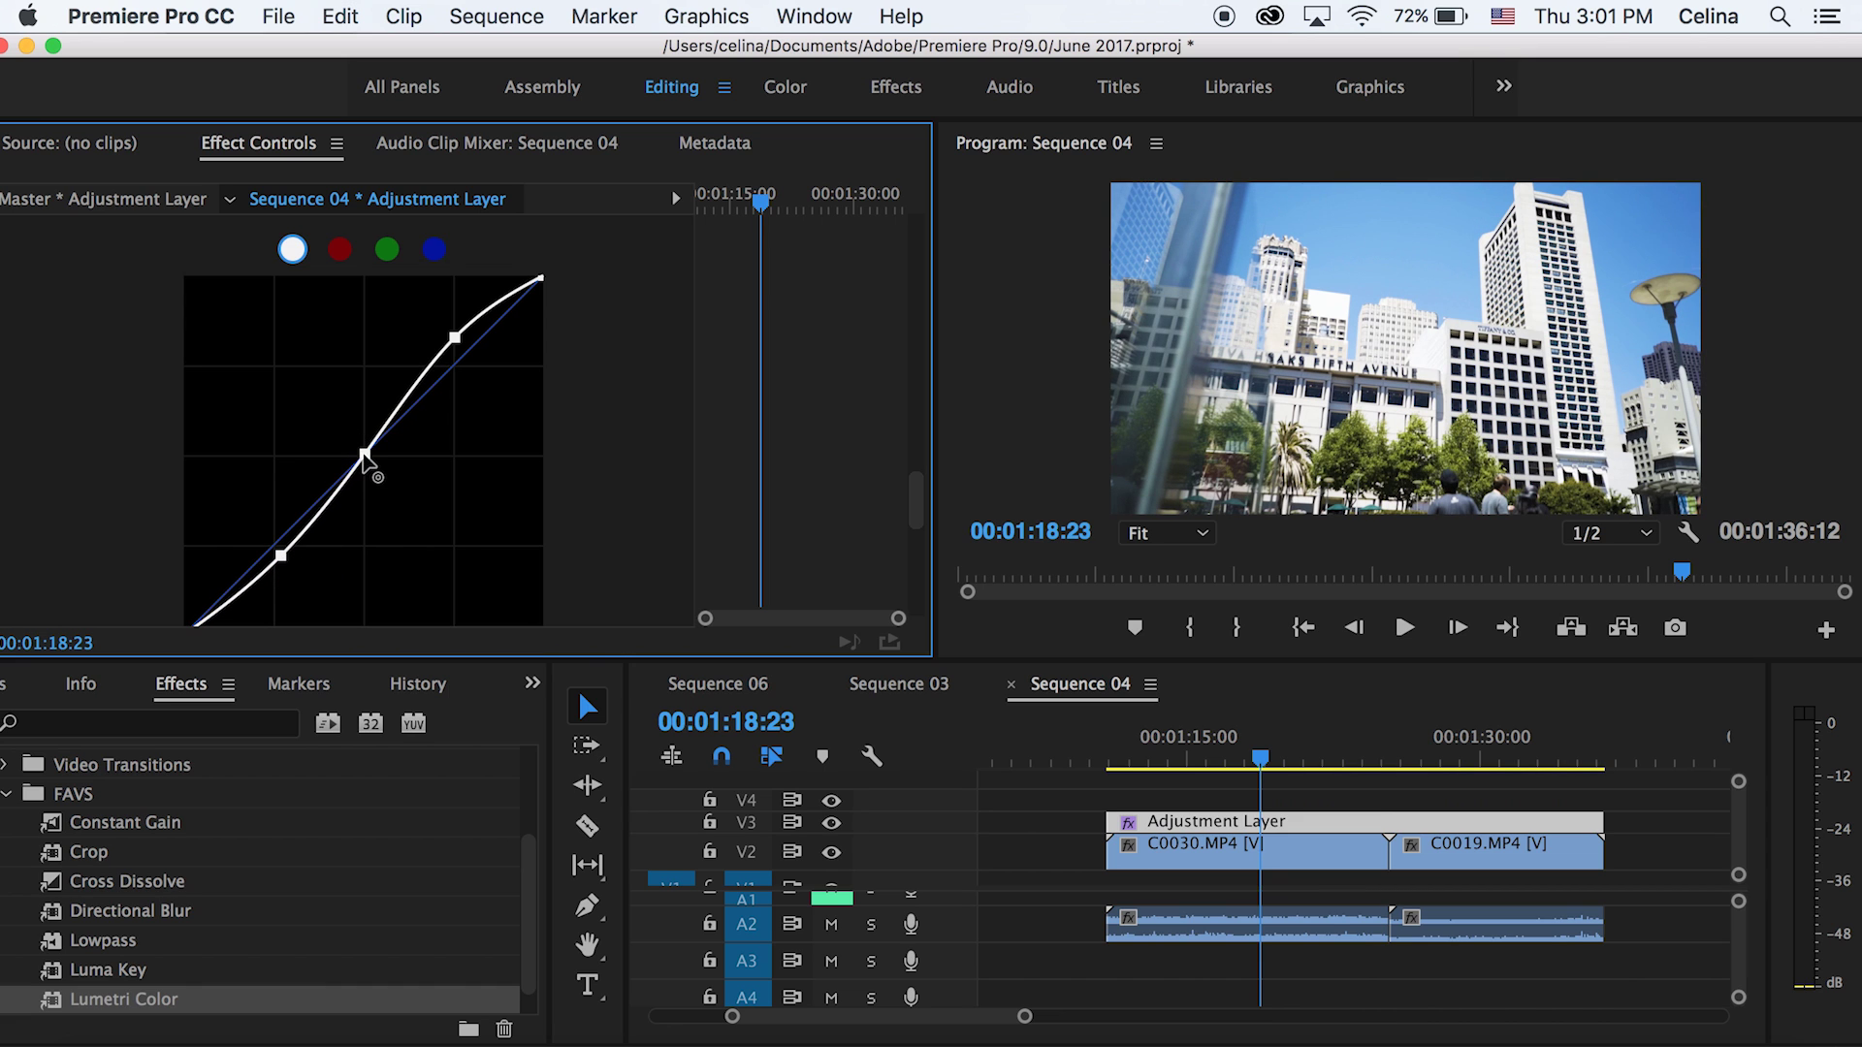
drag(456, 339, 463, 334)
scroll(339, 280, up, 1)
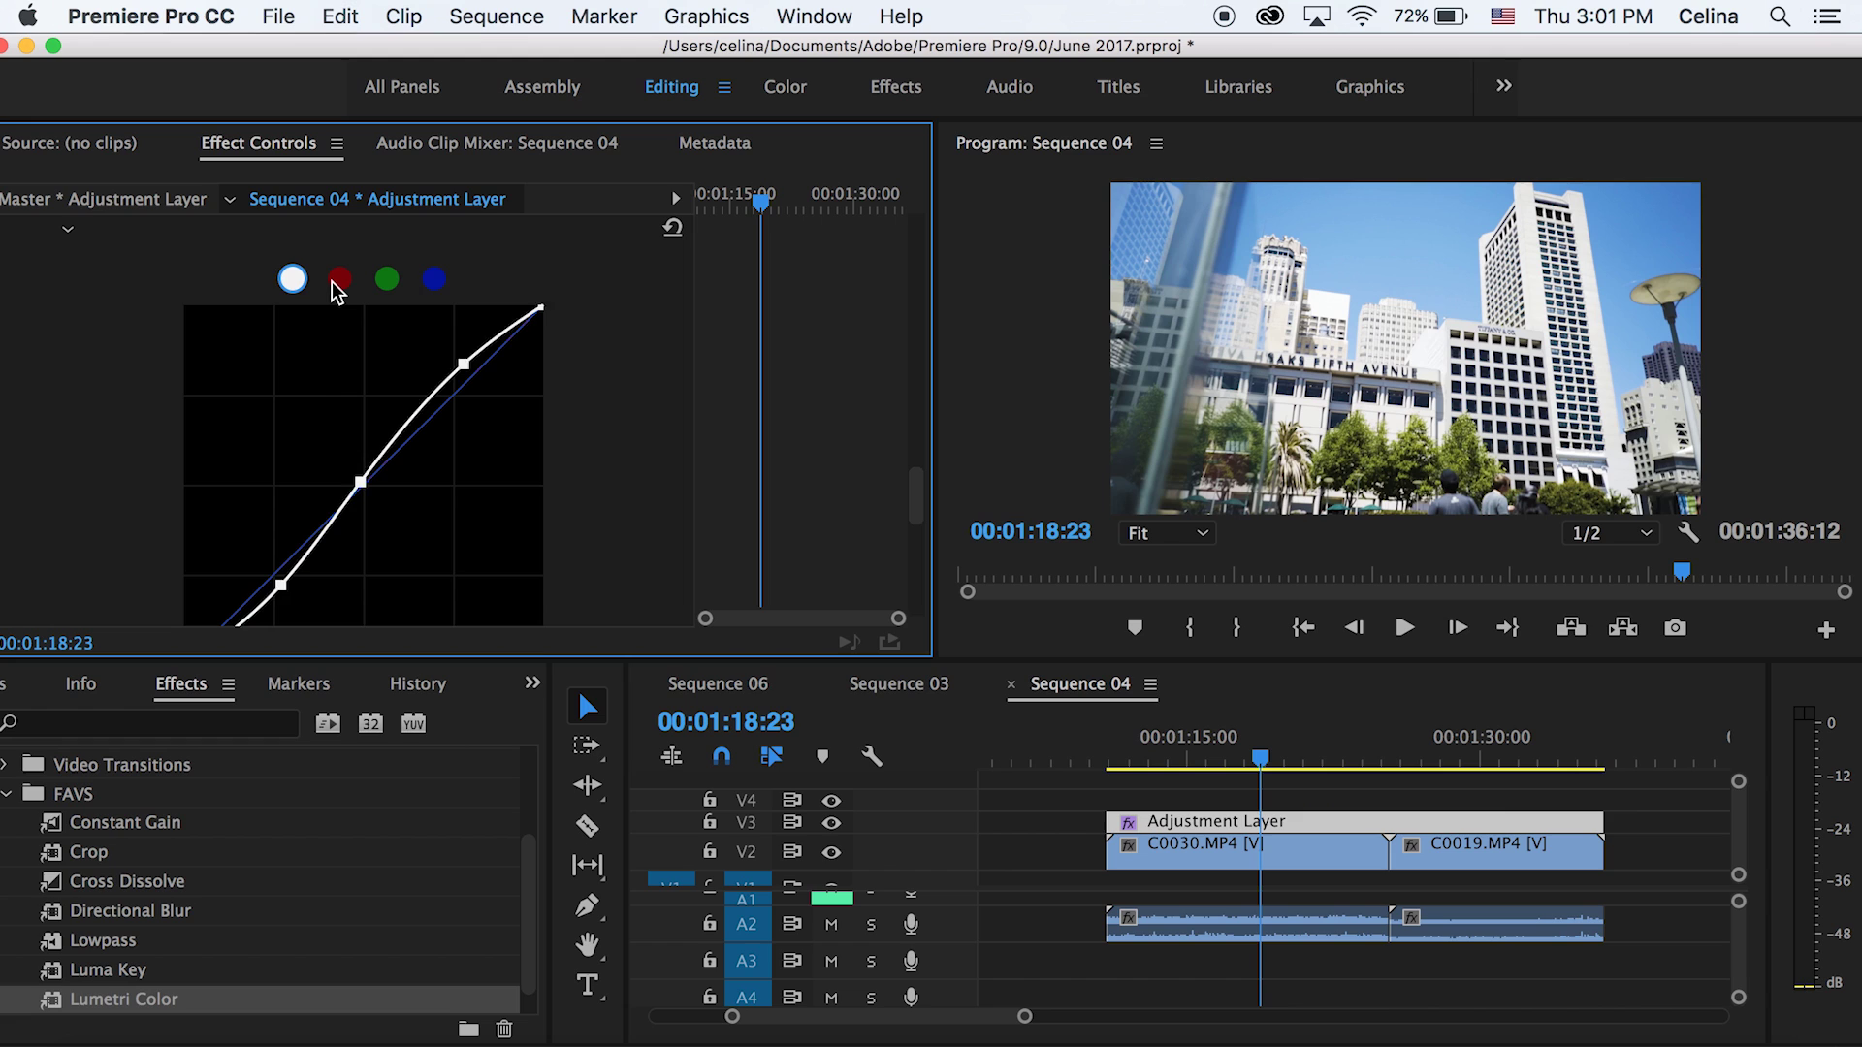
- Add three points to the red channel curve and reshape its upper and lower points
click(339, 280)
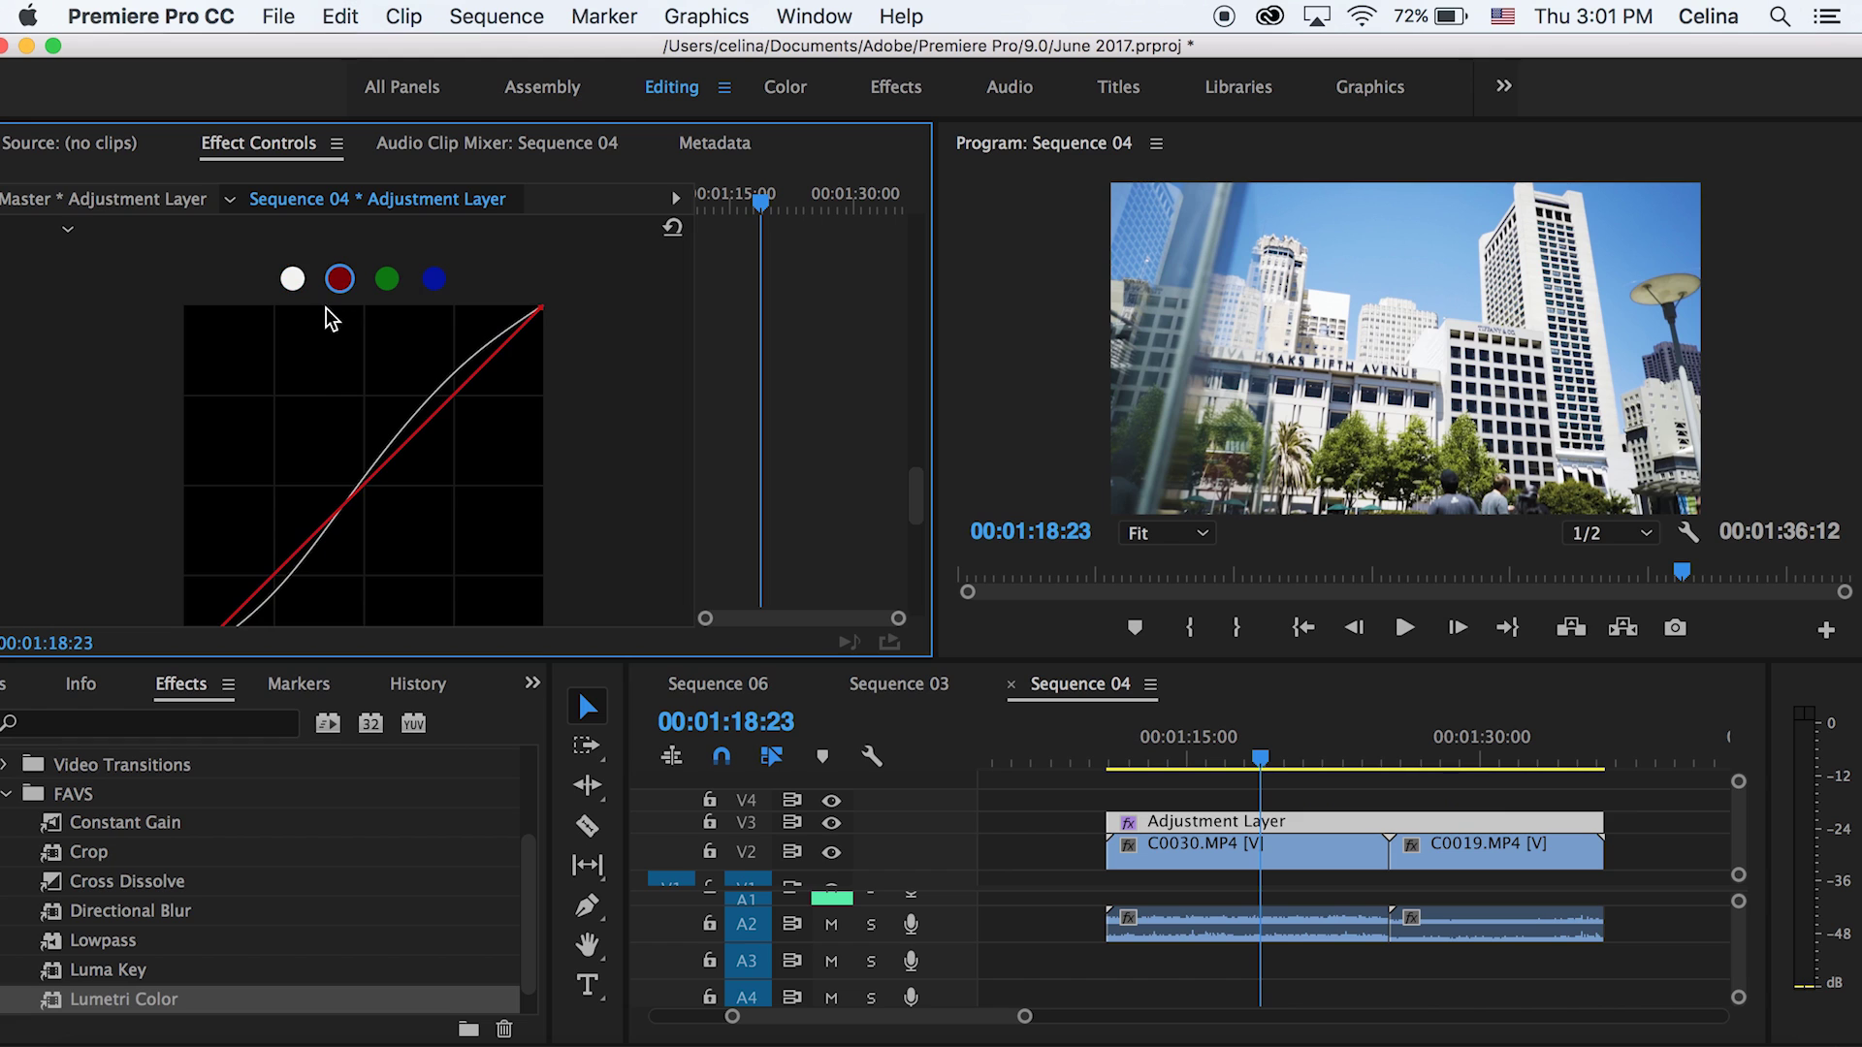
click(271, 578)
click(363, 484)
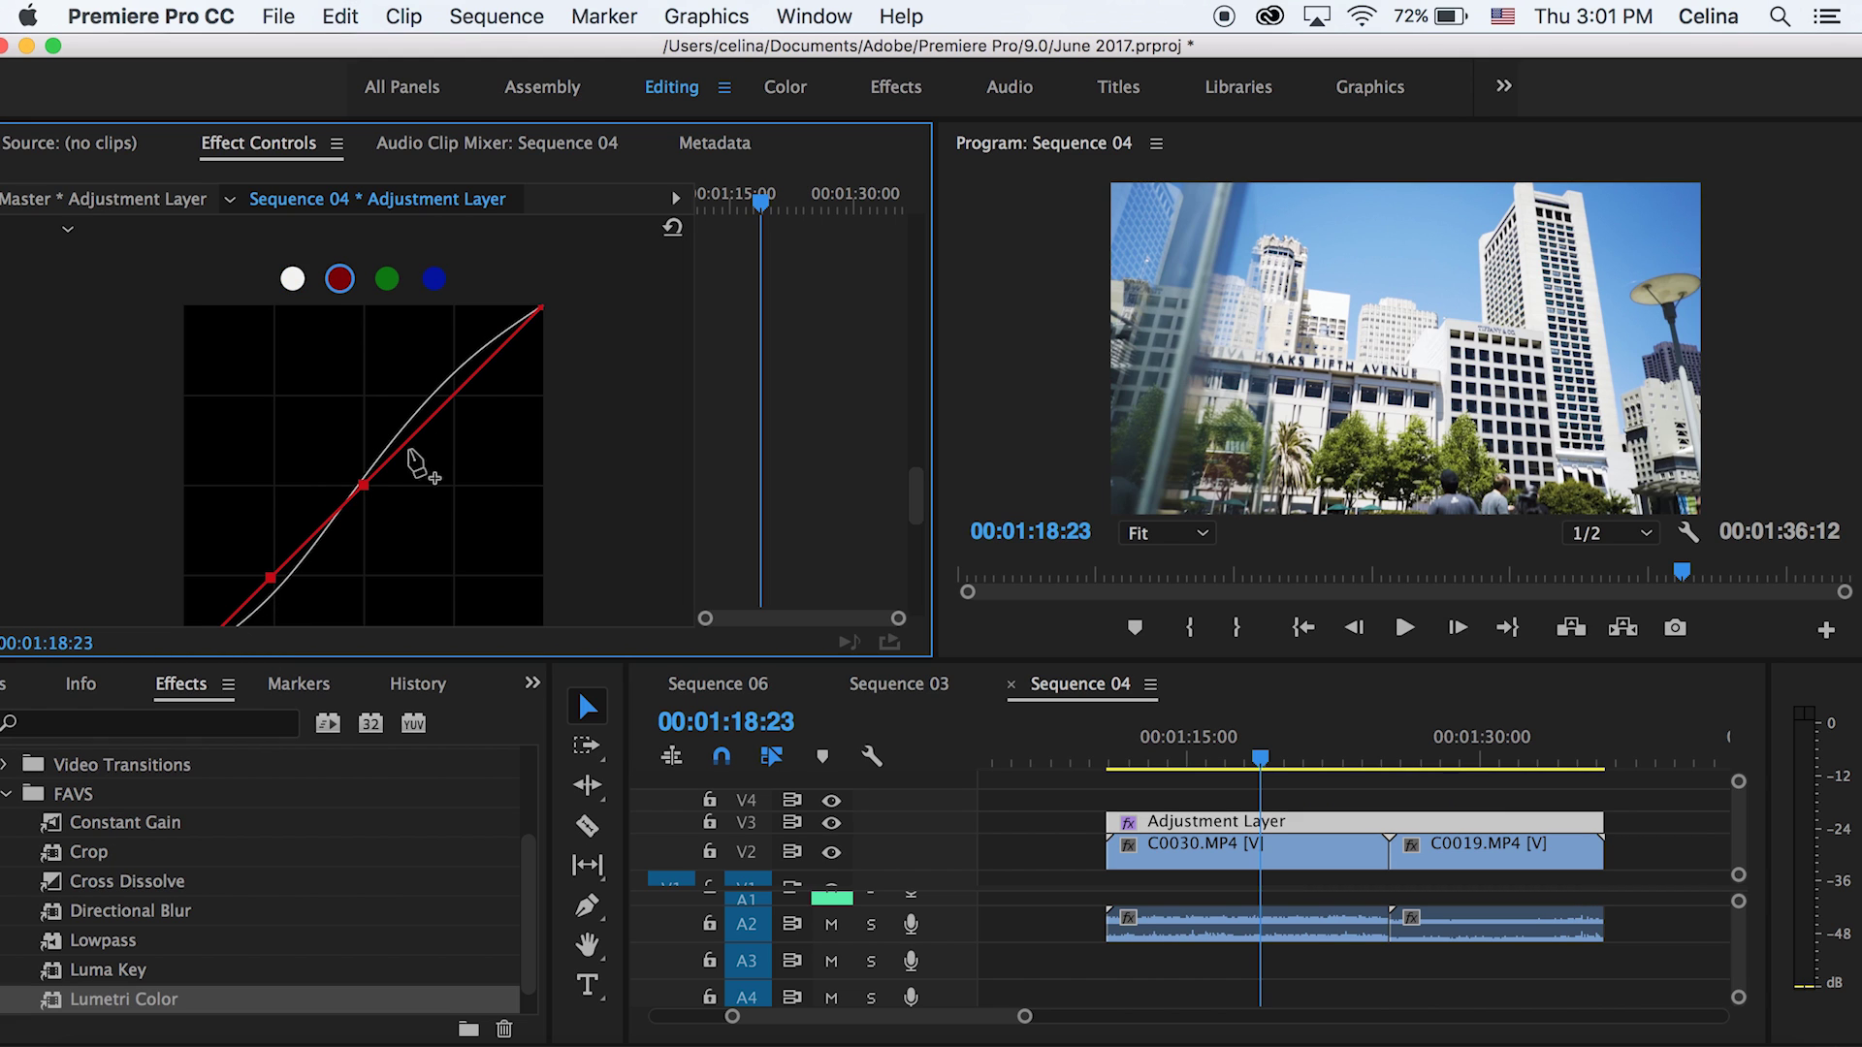
click(452, 395)
mouse_move(452, 396)
mouse_down()
mouse_move(466, 412)
mouse_move(445, 382)
mouse_move(471, 395)
mouse_move(467, 415)
mouse_move(457, 366)
mouse_move(467, 421)
mouse_up()
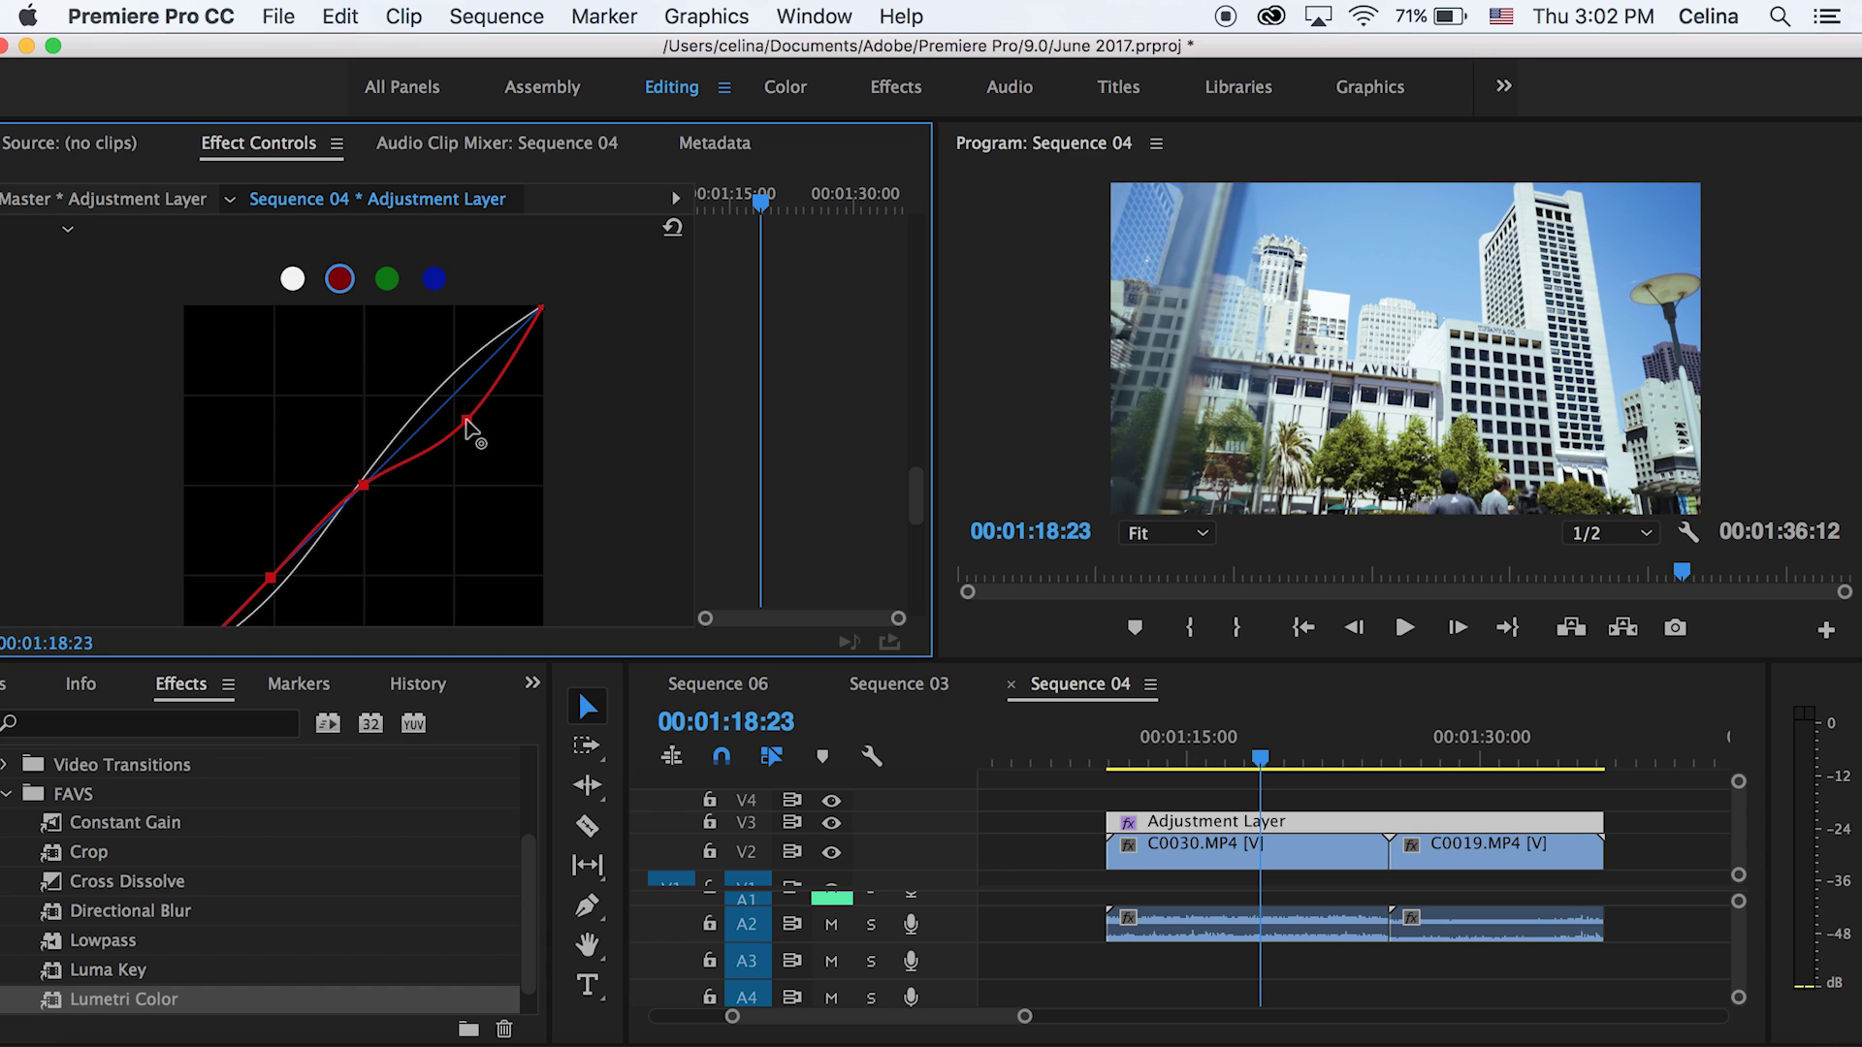
drag(274, 581, 283, 585)
mouse_move(281, 585)
mouse_down()
mouse_move(288, 598)
mouse_move(218, 517)
mouse_move(301, 595)
mouse_move(272, 584)
mouse_up()
- Add points to the green channel curve and pull its shadow section down
click(387, 279)
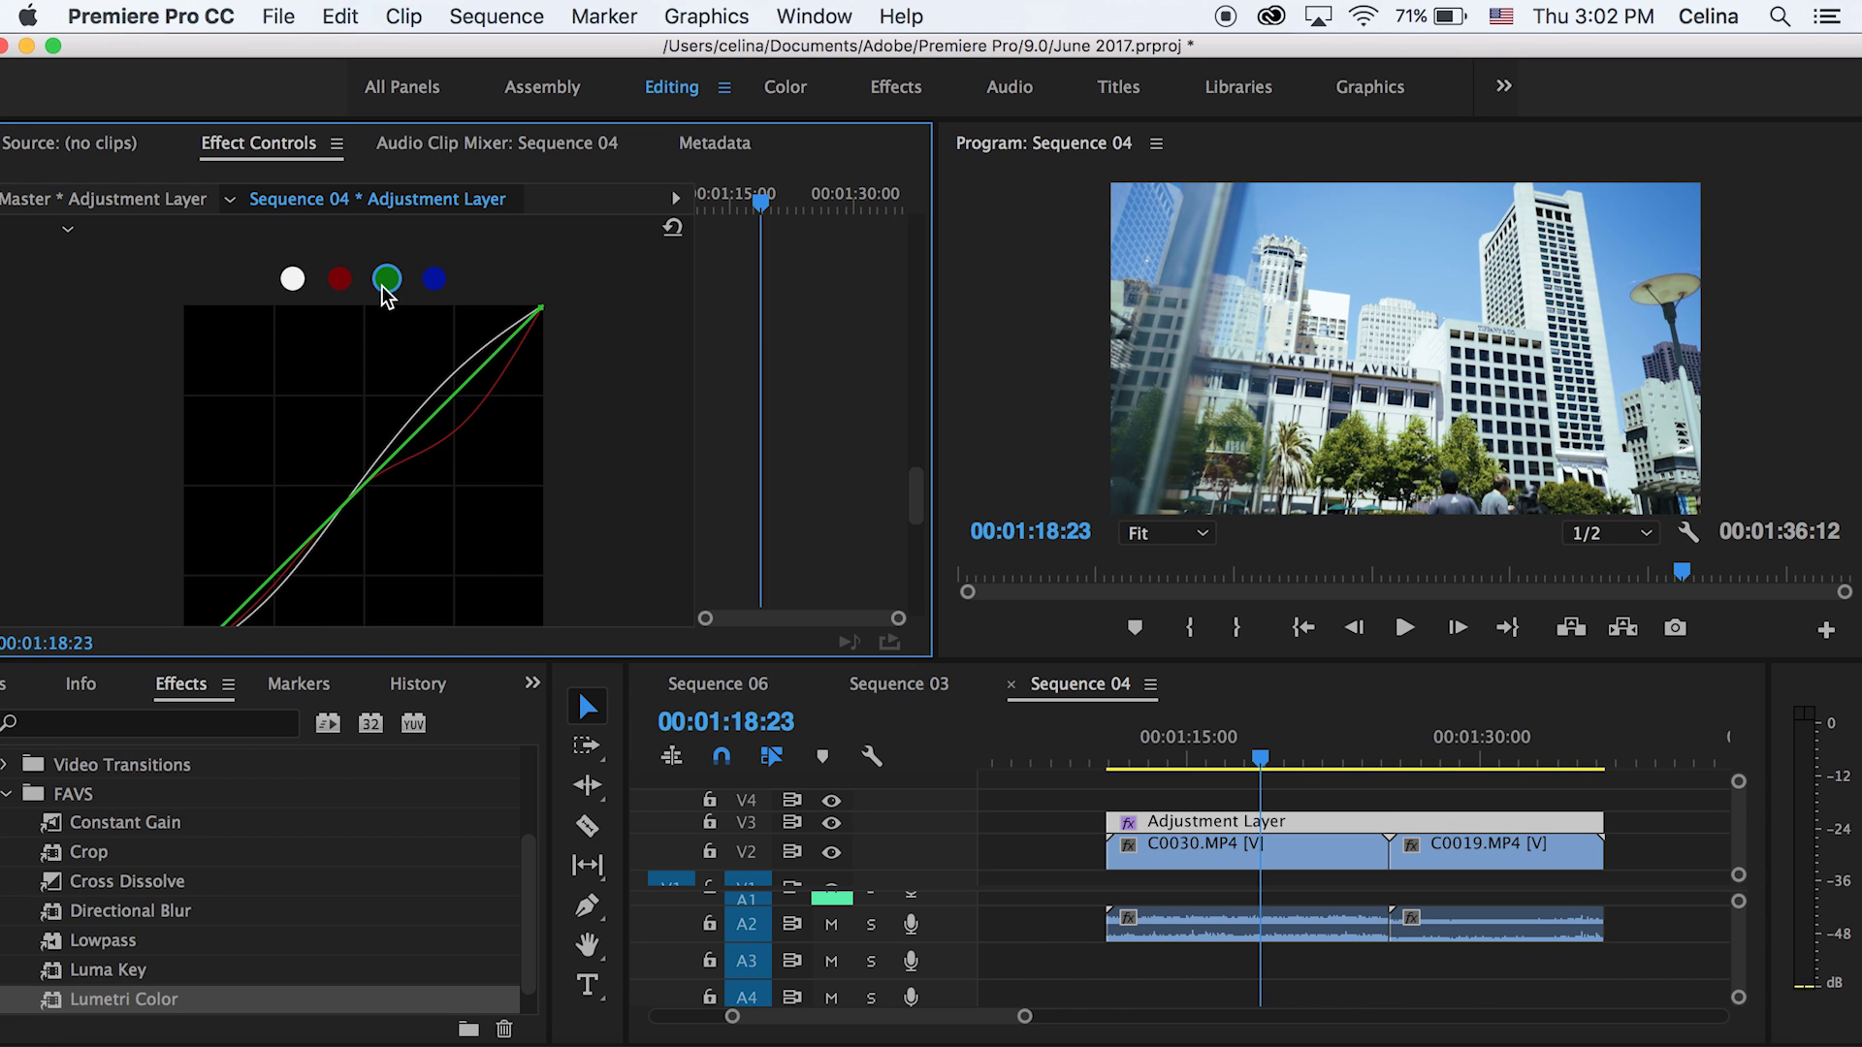
click(452, 396)
click(359, 490)
drag(281, 587, 267, 575)
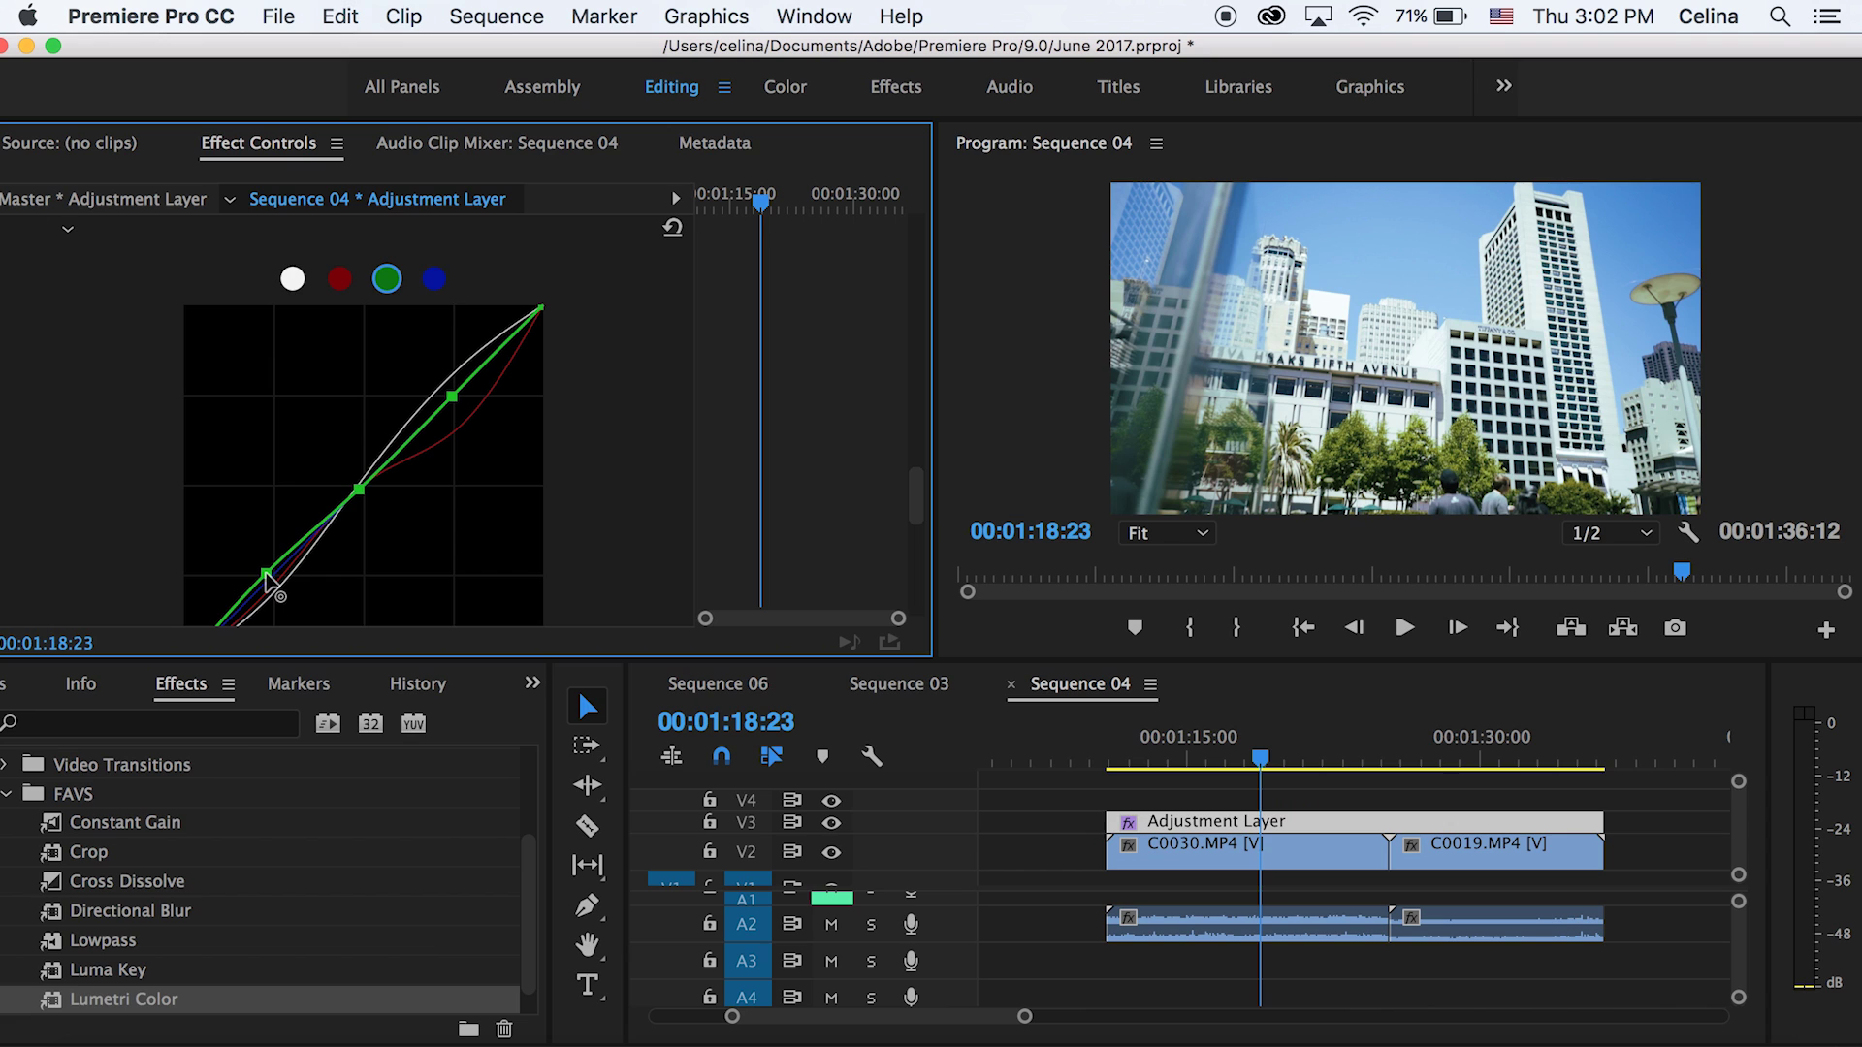
- Add three points to the blue channel curve, adjusting the shadow point and lifting the upper point
click(434, 279)
click(455, 392)
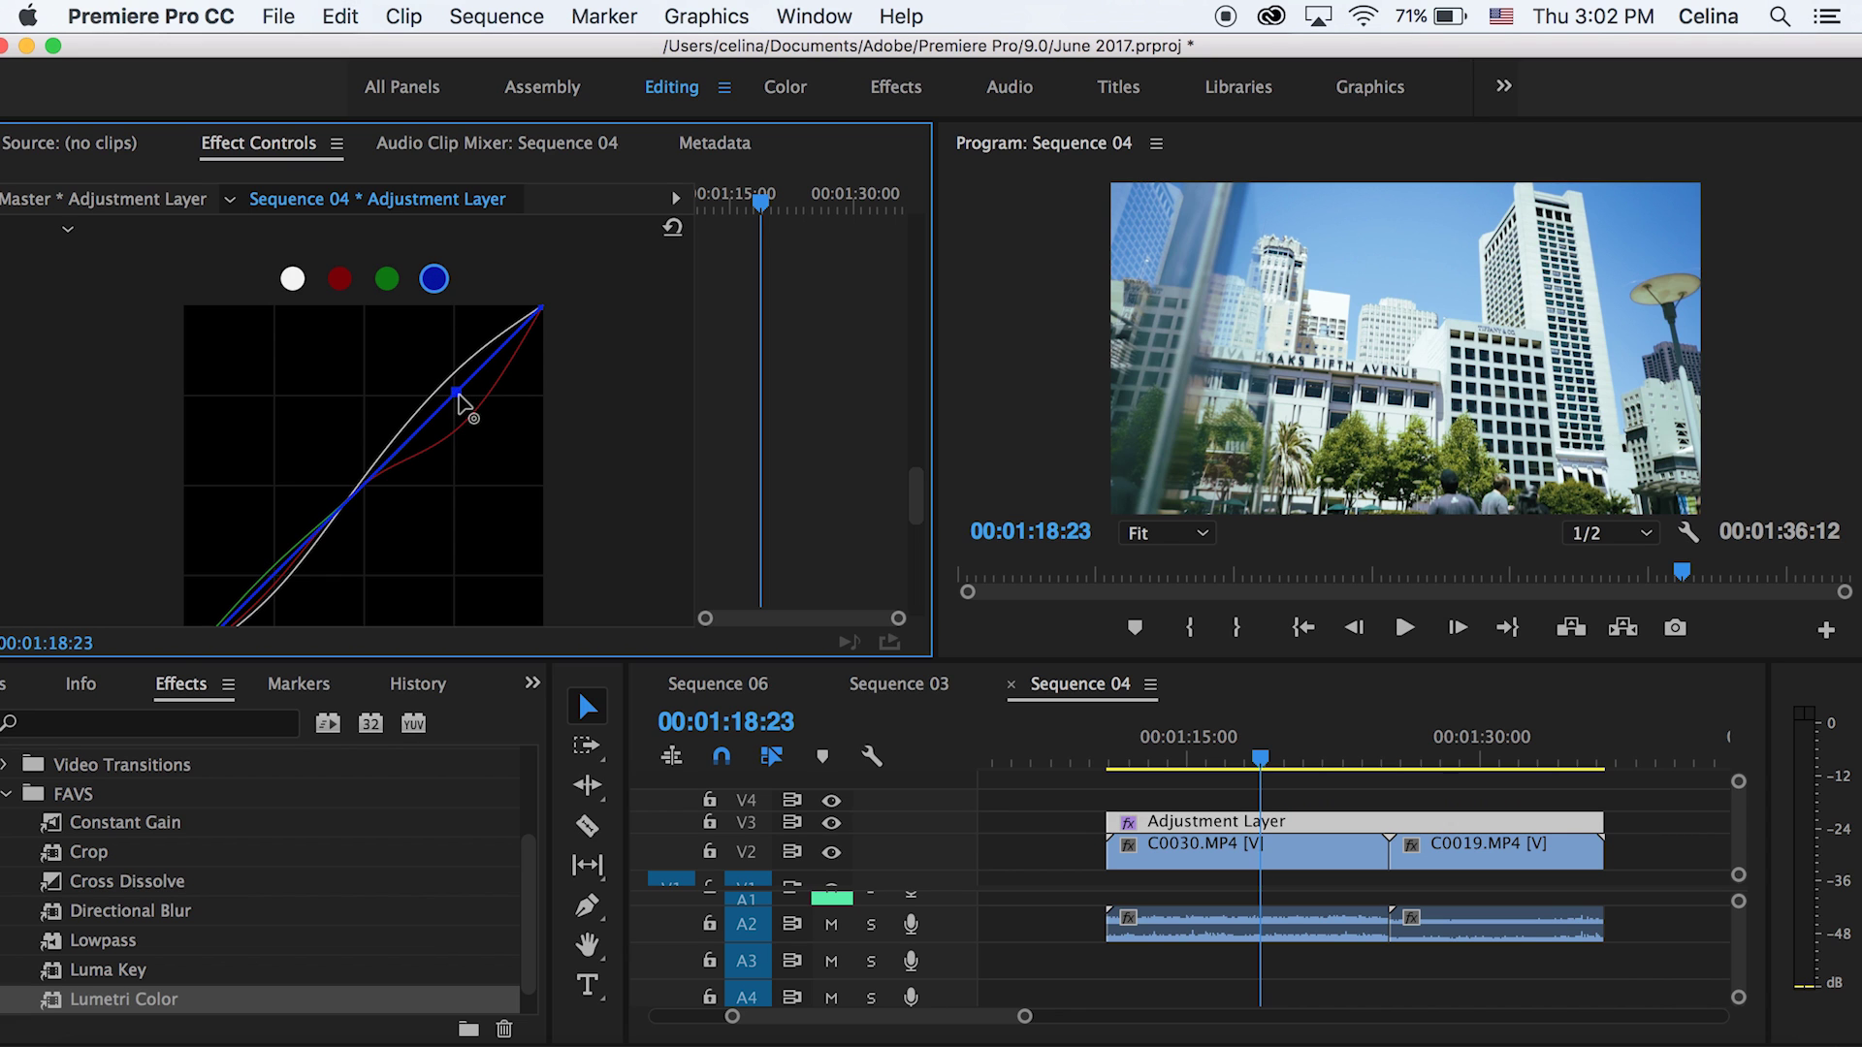
click(362, 485)
click(278, 570)
mouse_move(277, 574)
mouse_down()
mouse_move(289, 611)
mouse_move(271, 564)
mouse_up()
mouse_move(463, 389)
mouse_down()
mouse_move(475, 415)
mouse_move(444, 378)
mouse_up()
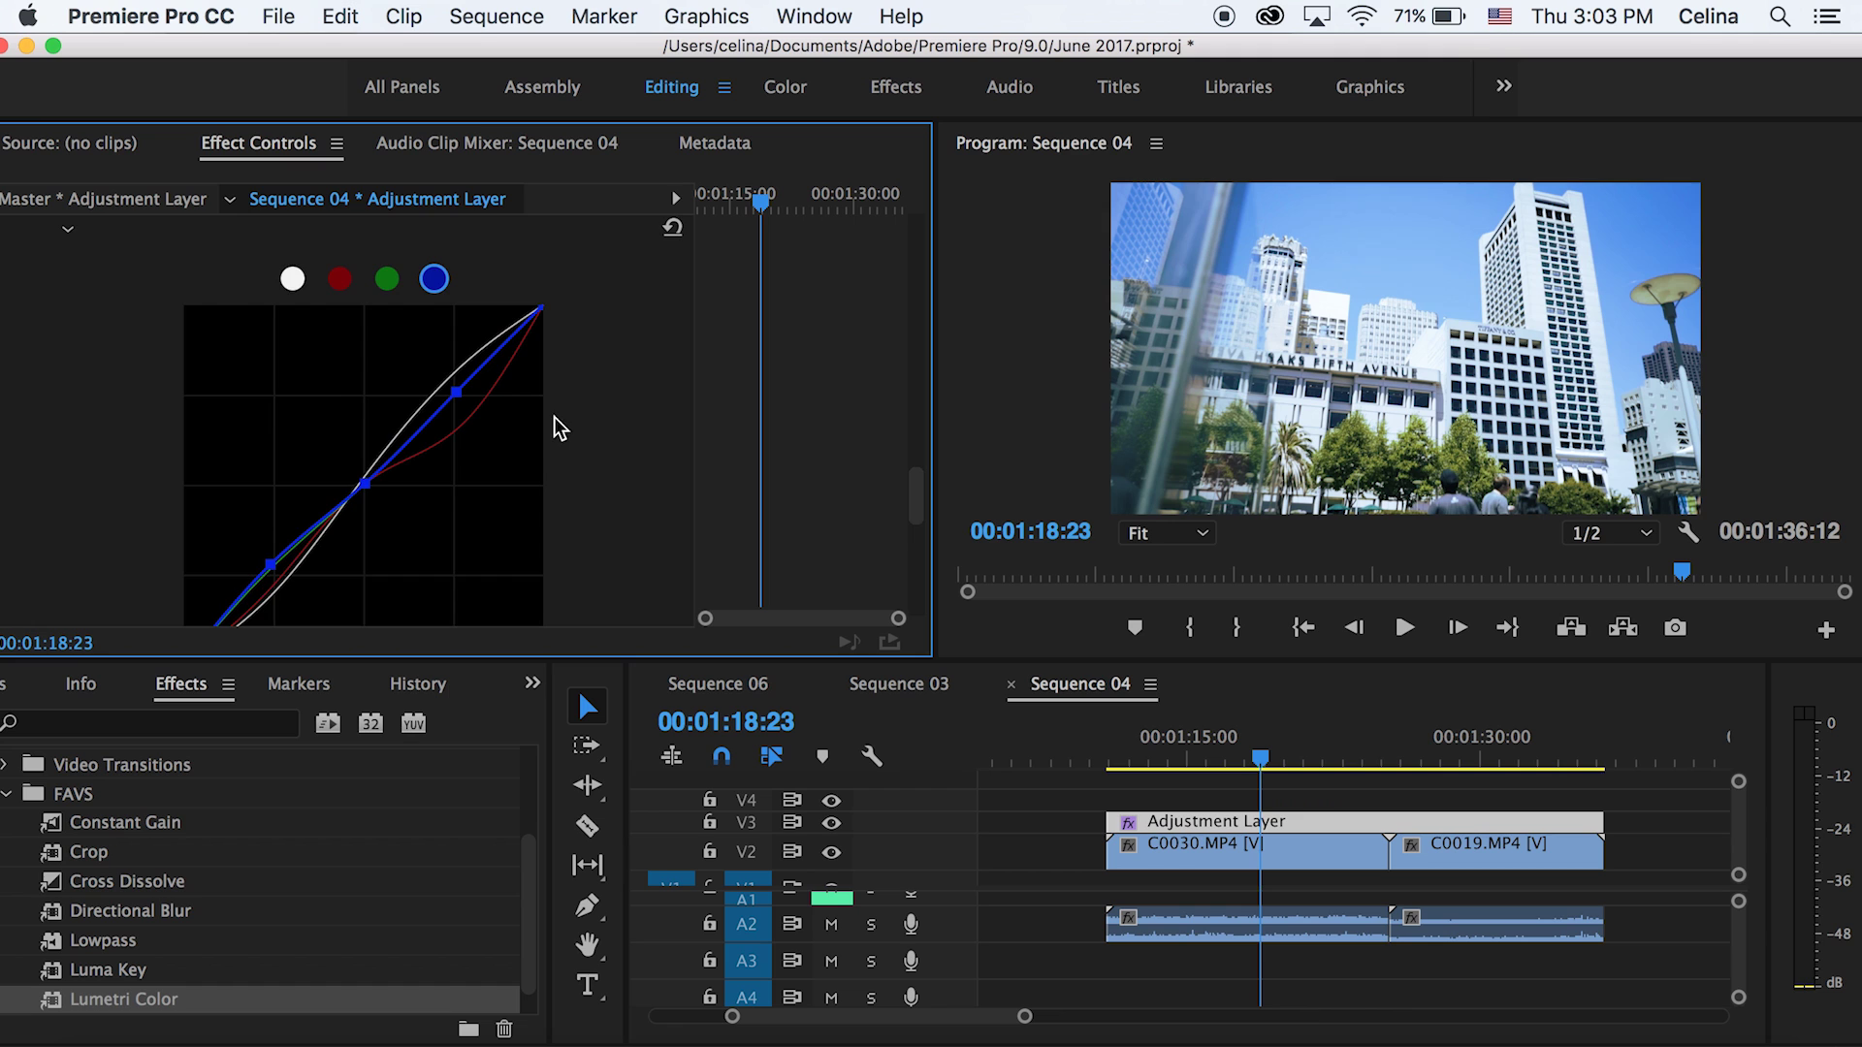
- Expand Color Wheels and shift the Shadows wheel off-centre toward a colour
scroll(591, 451, down, 8)
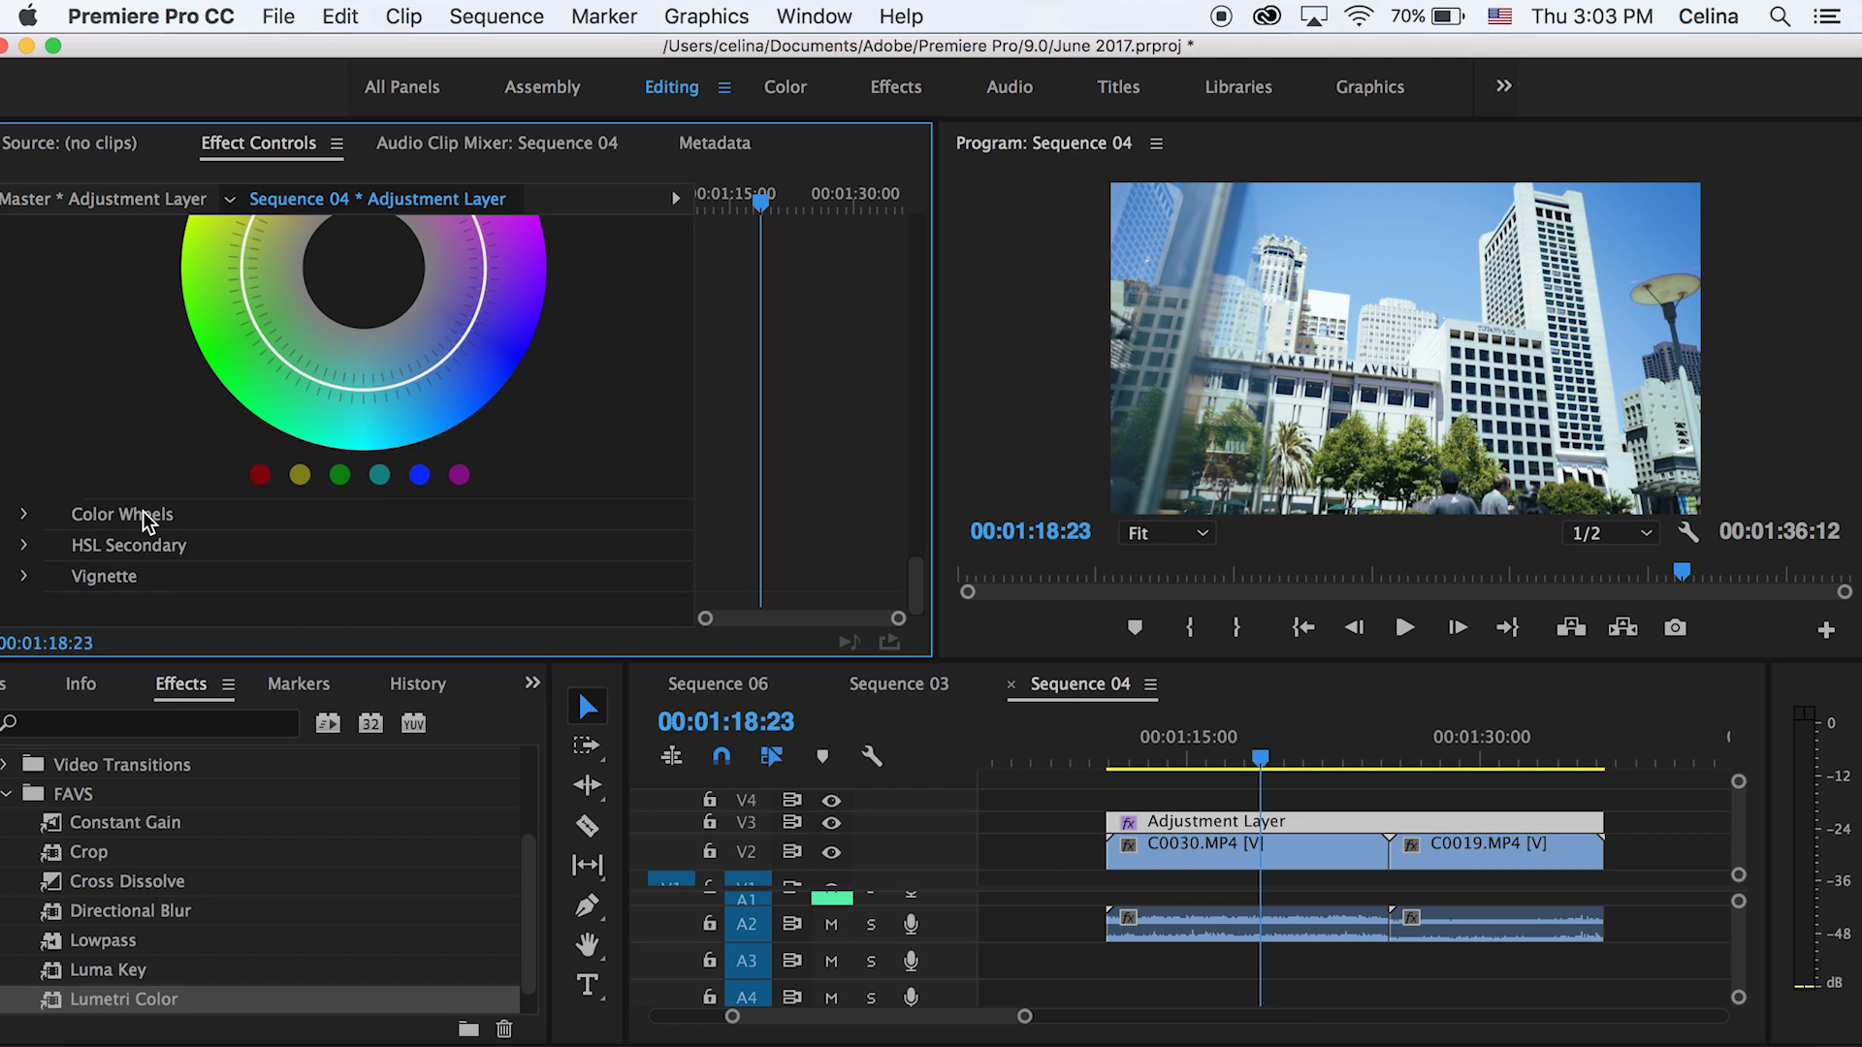
click(23, 514)
scroll(23, 520, down, 6)
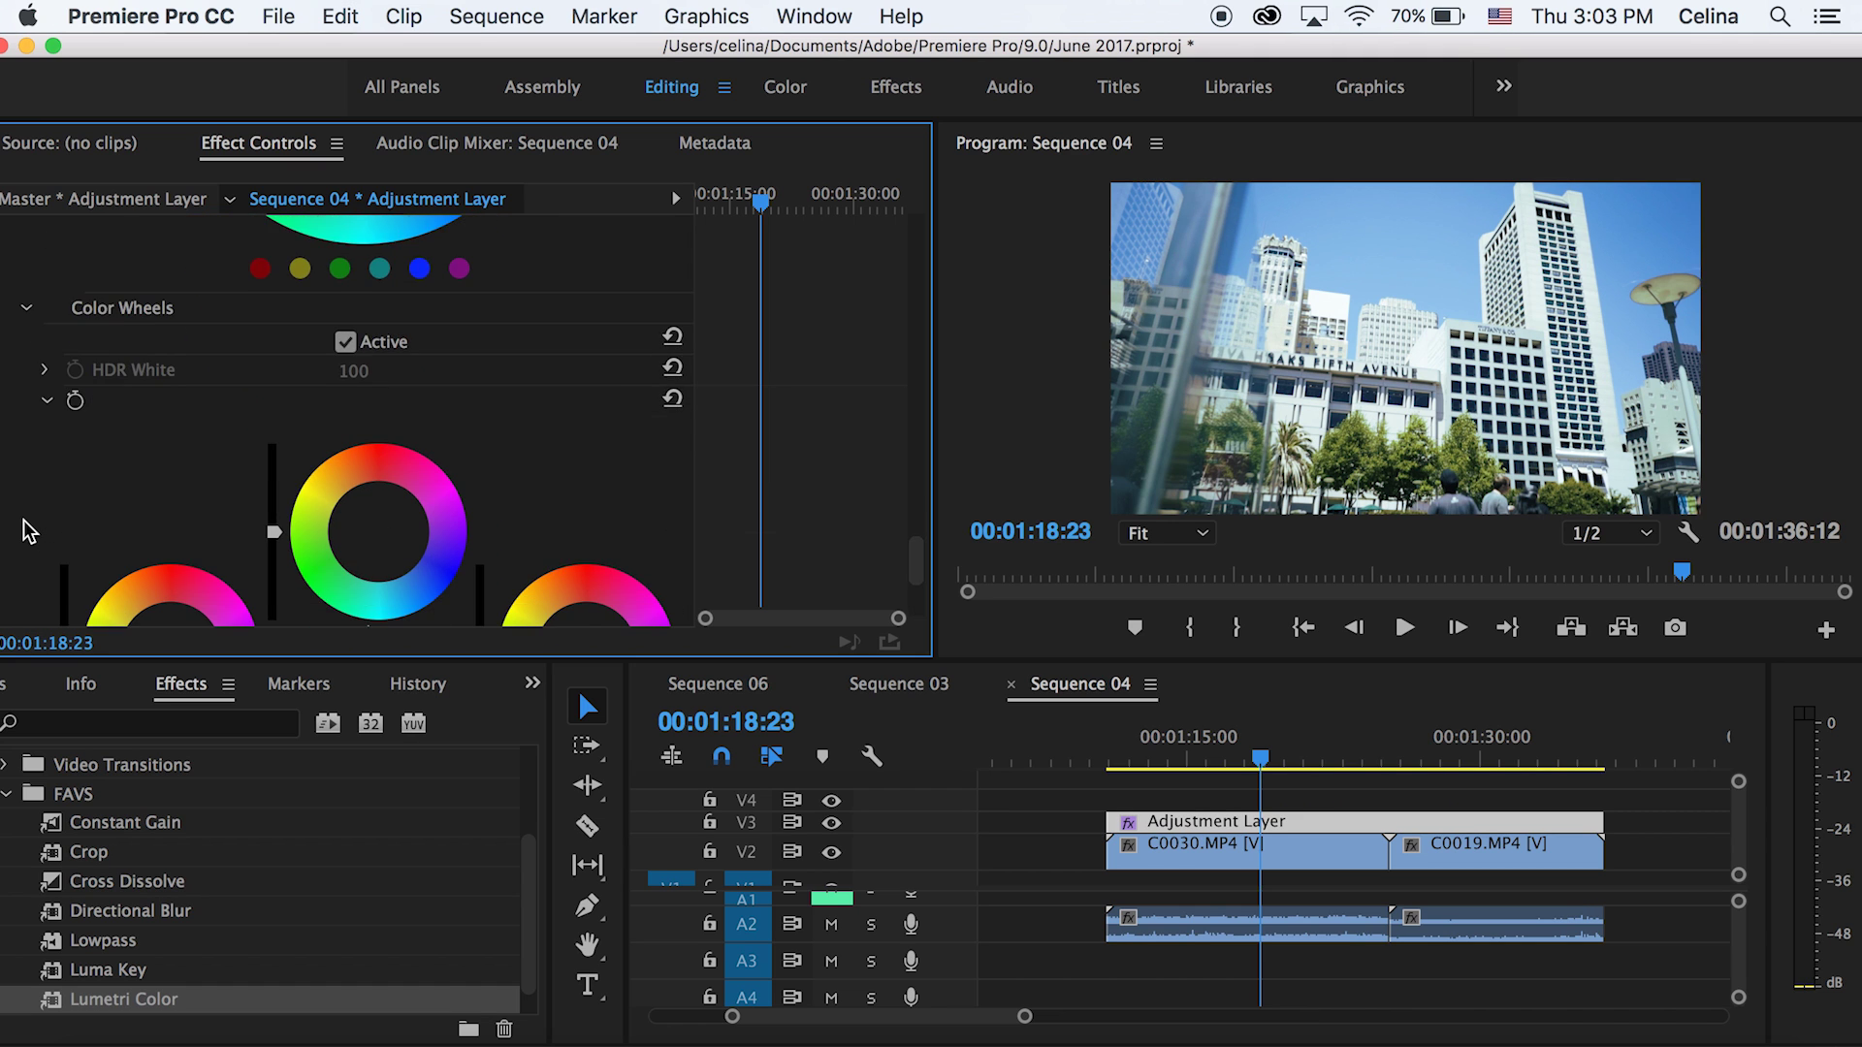
scroll(23, 520, up, 5)
scroll(23, 520, down, 5)
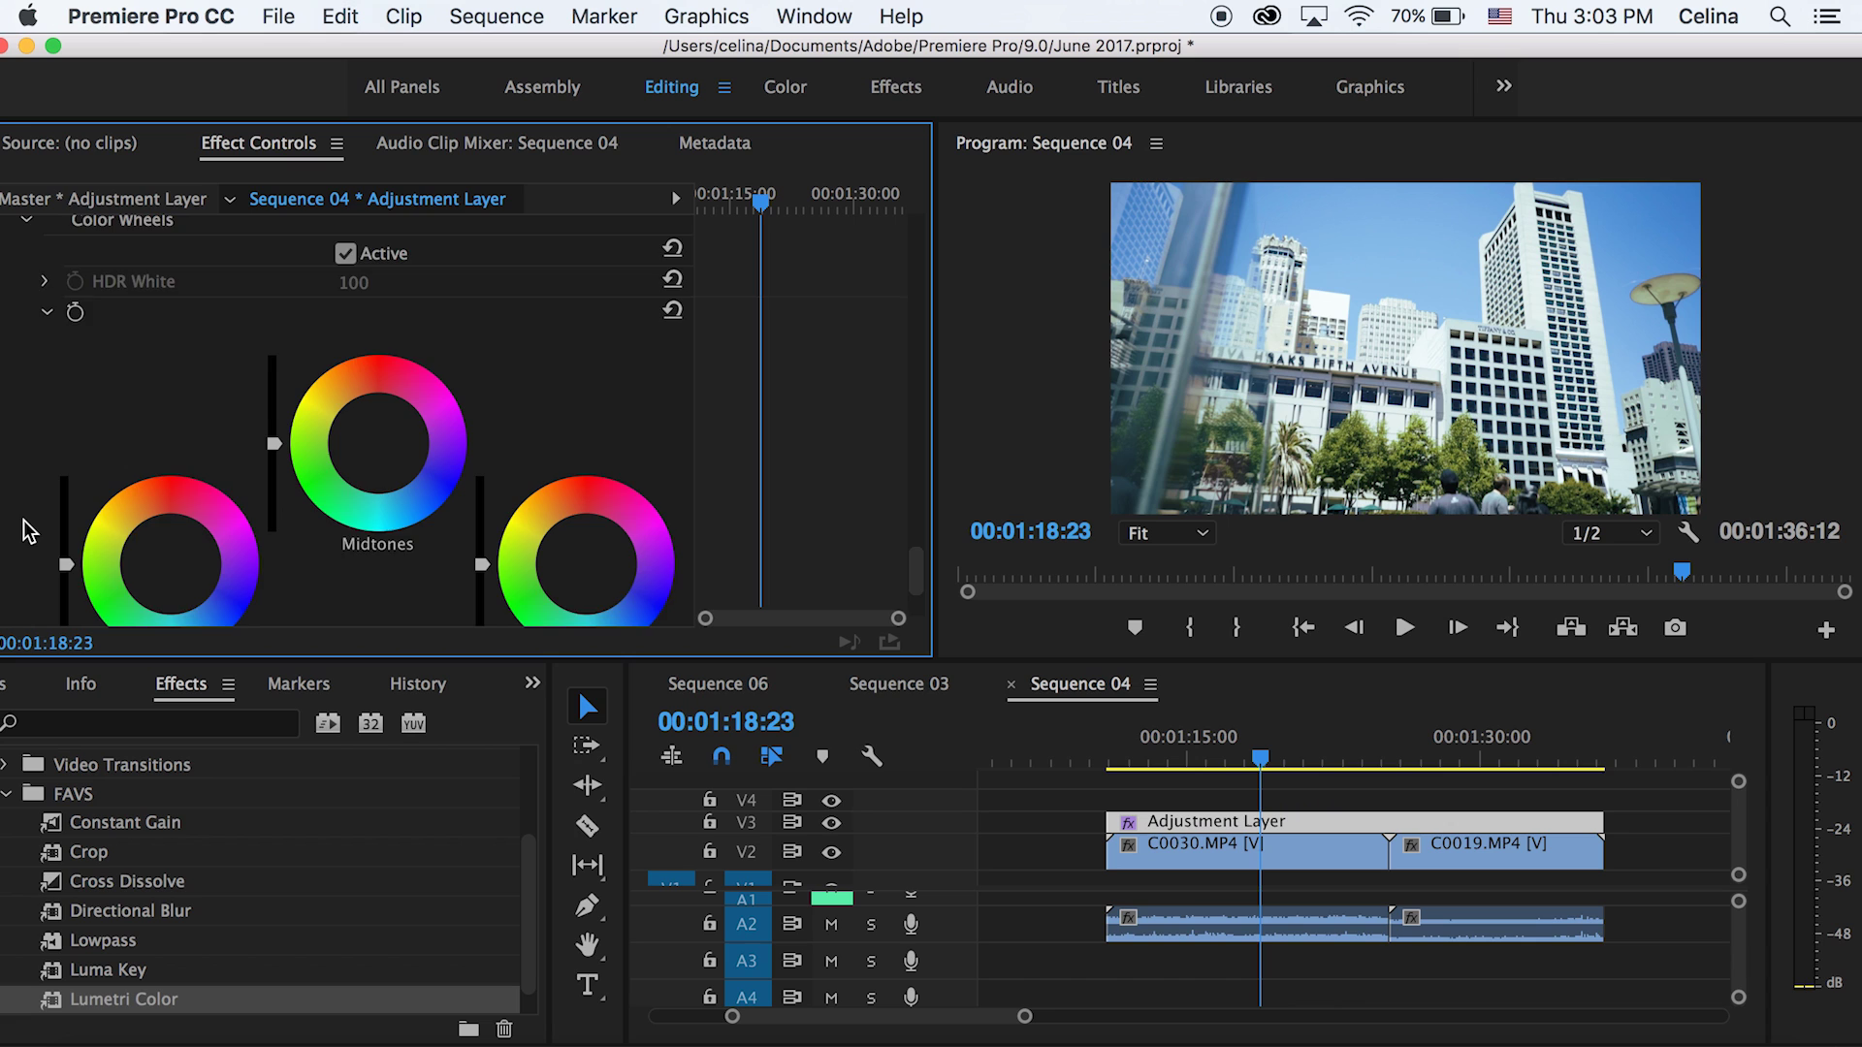
scroll(23, 520, up, 1)
scroll(24, 520, up, 1)
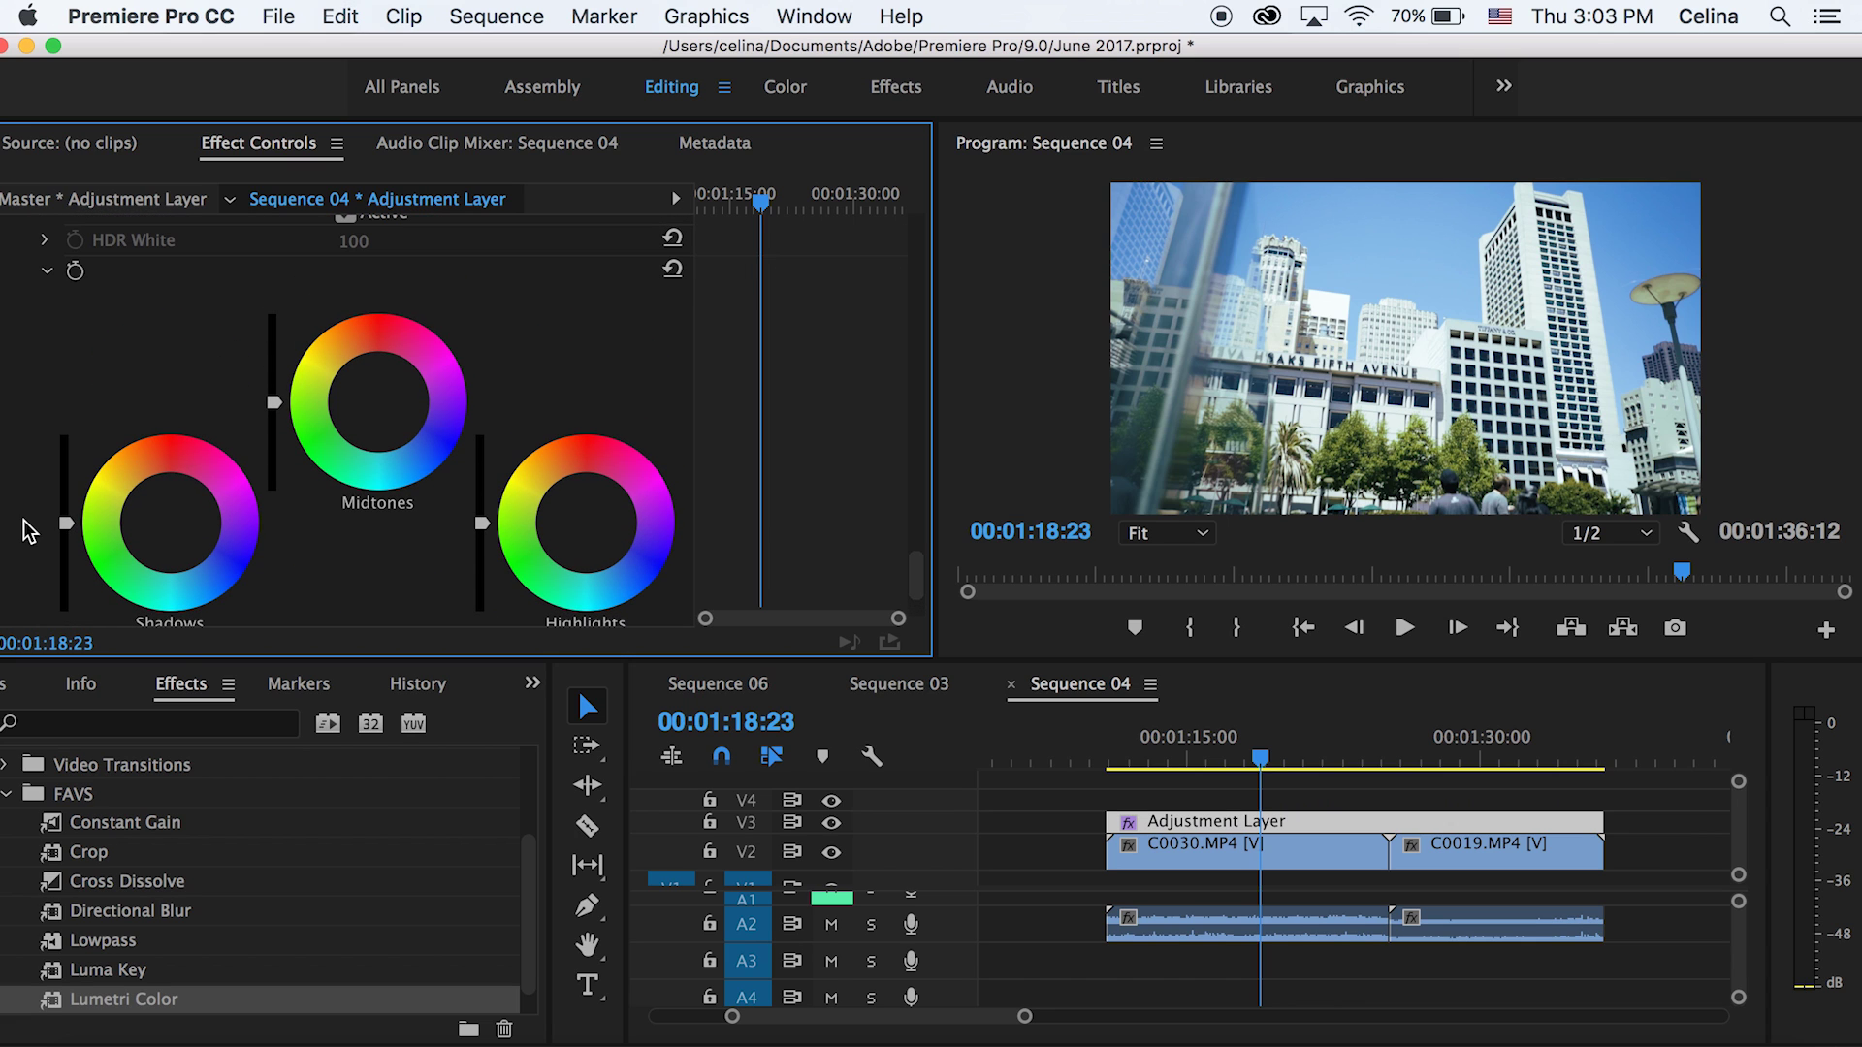
click(182, 537)
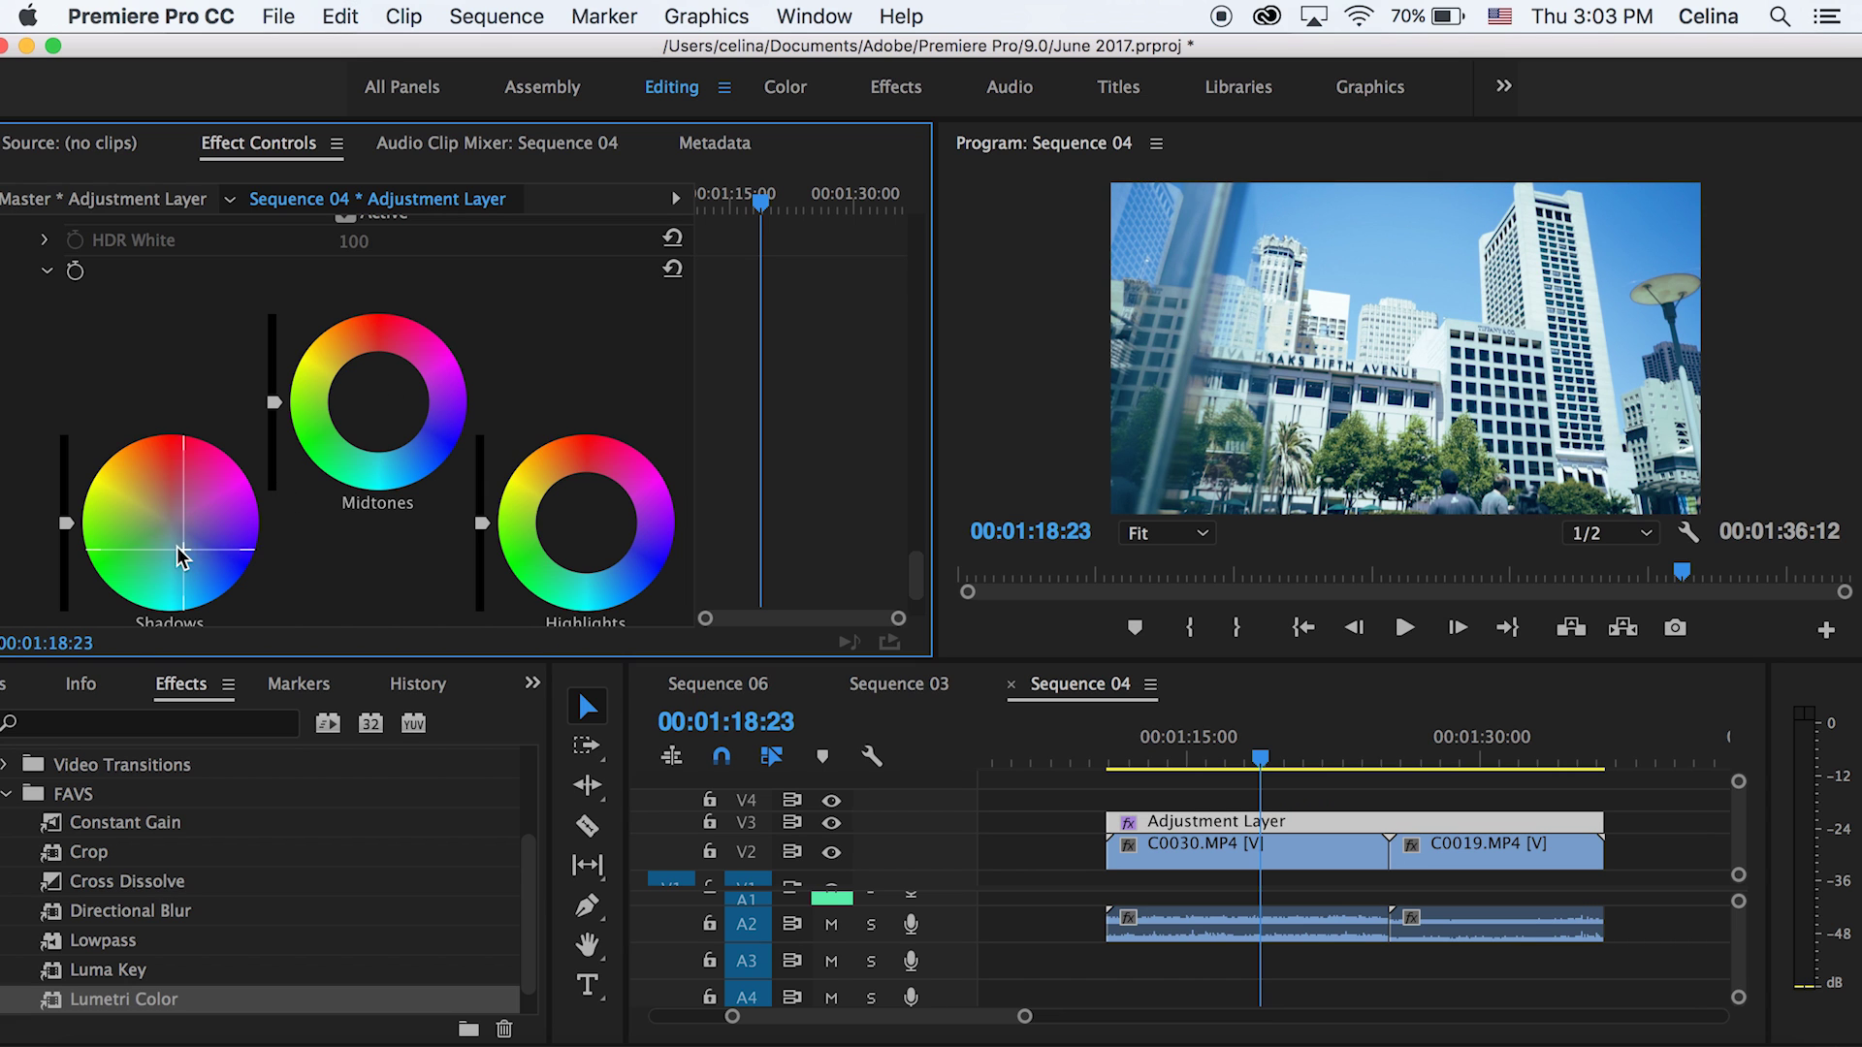
- Reset the Highlights wheel to neutral, tint the Midtones wheel, and expand HSL Secondary
click(561, 496)
double_click(582, 519)
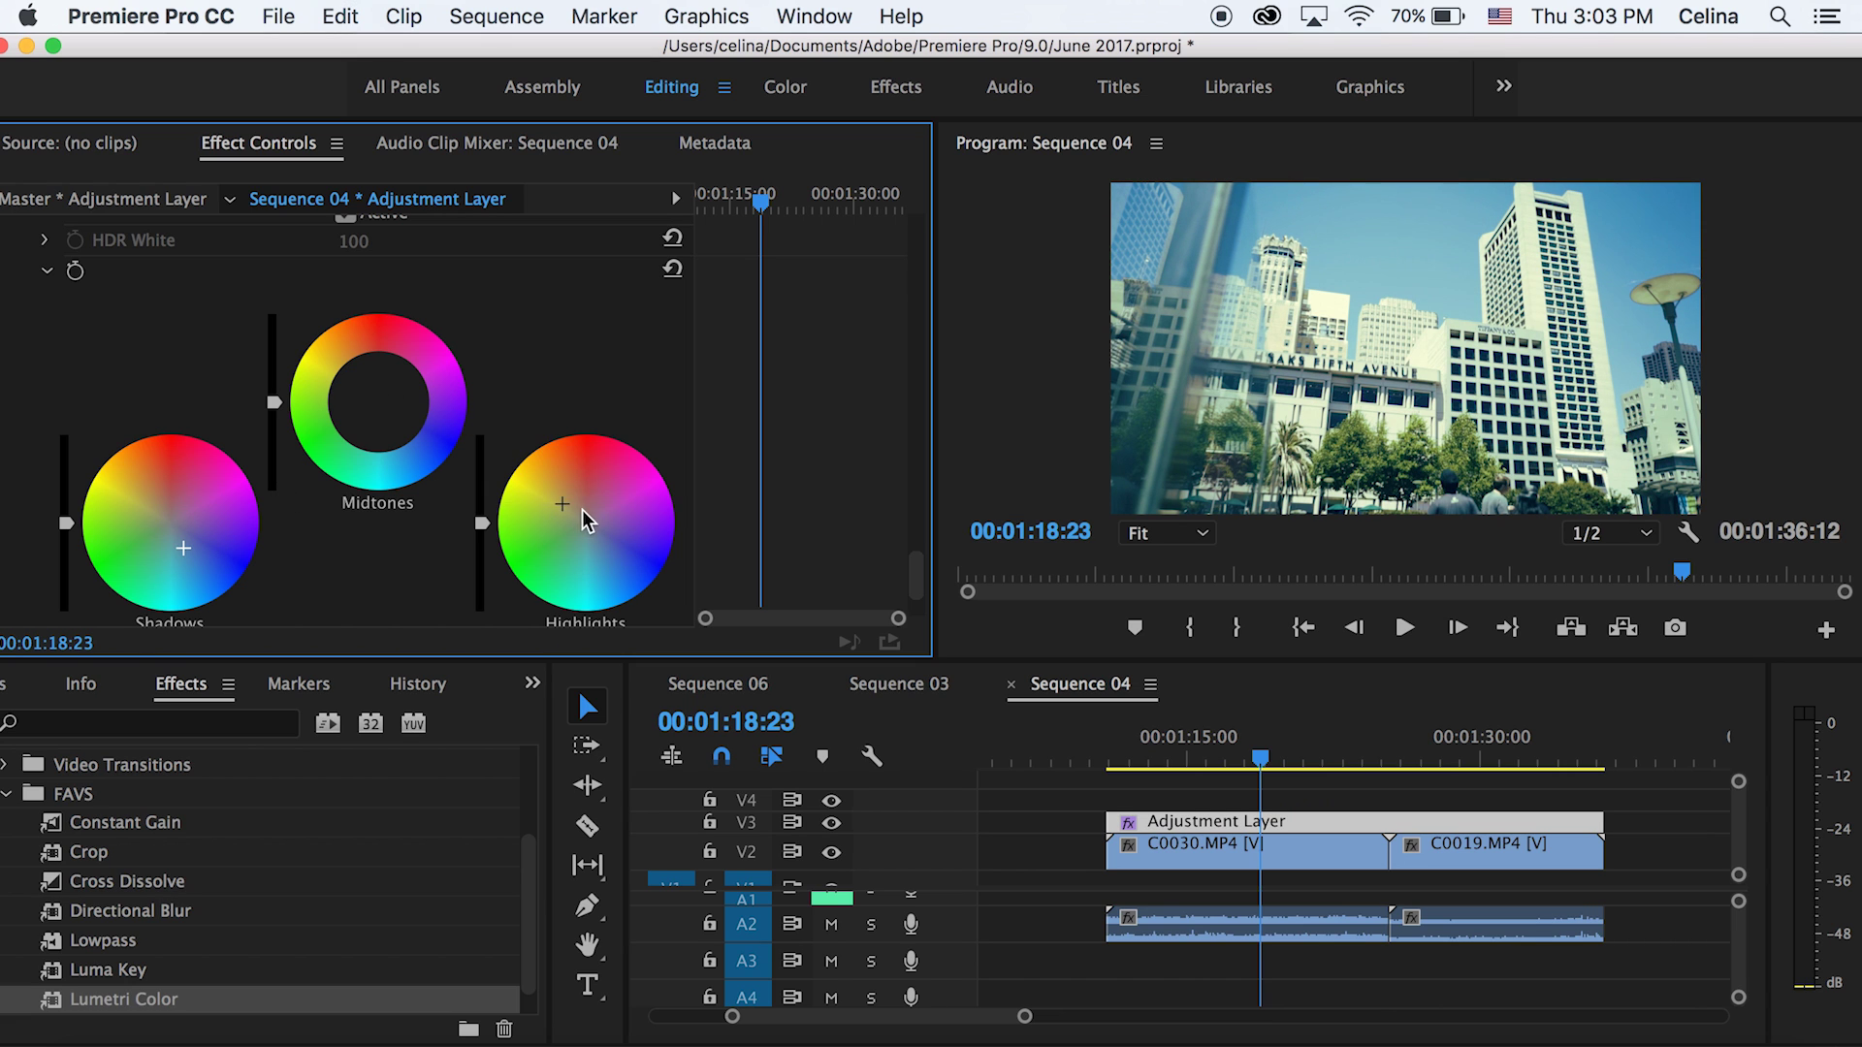
click(571, 528)
double_click(586, 510)
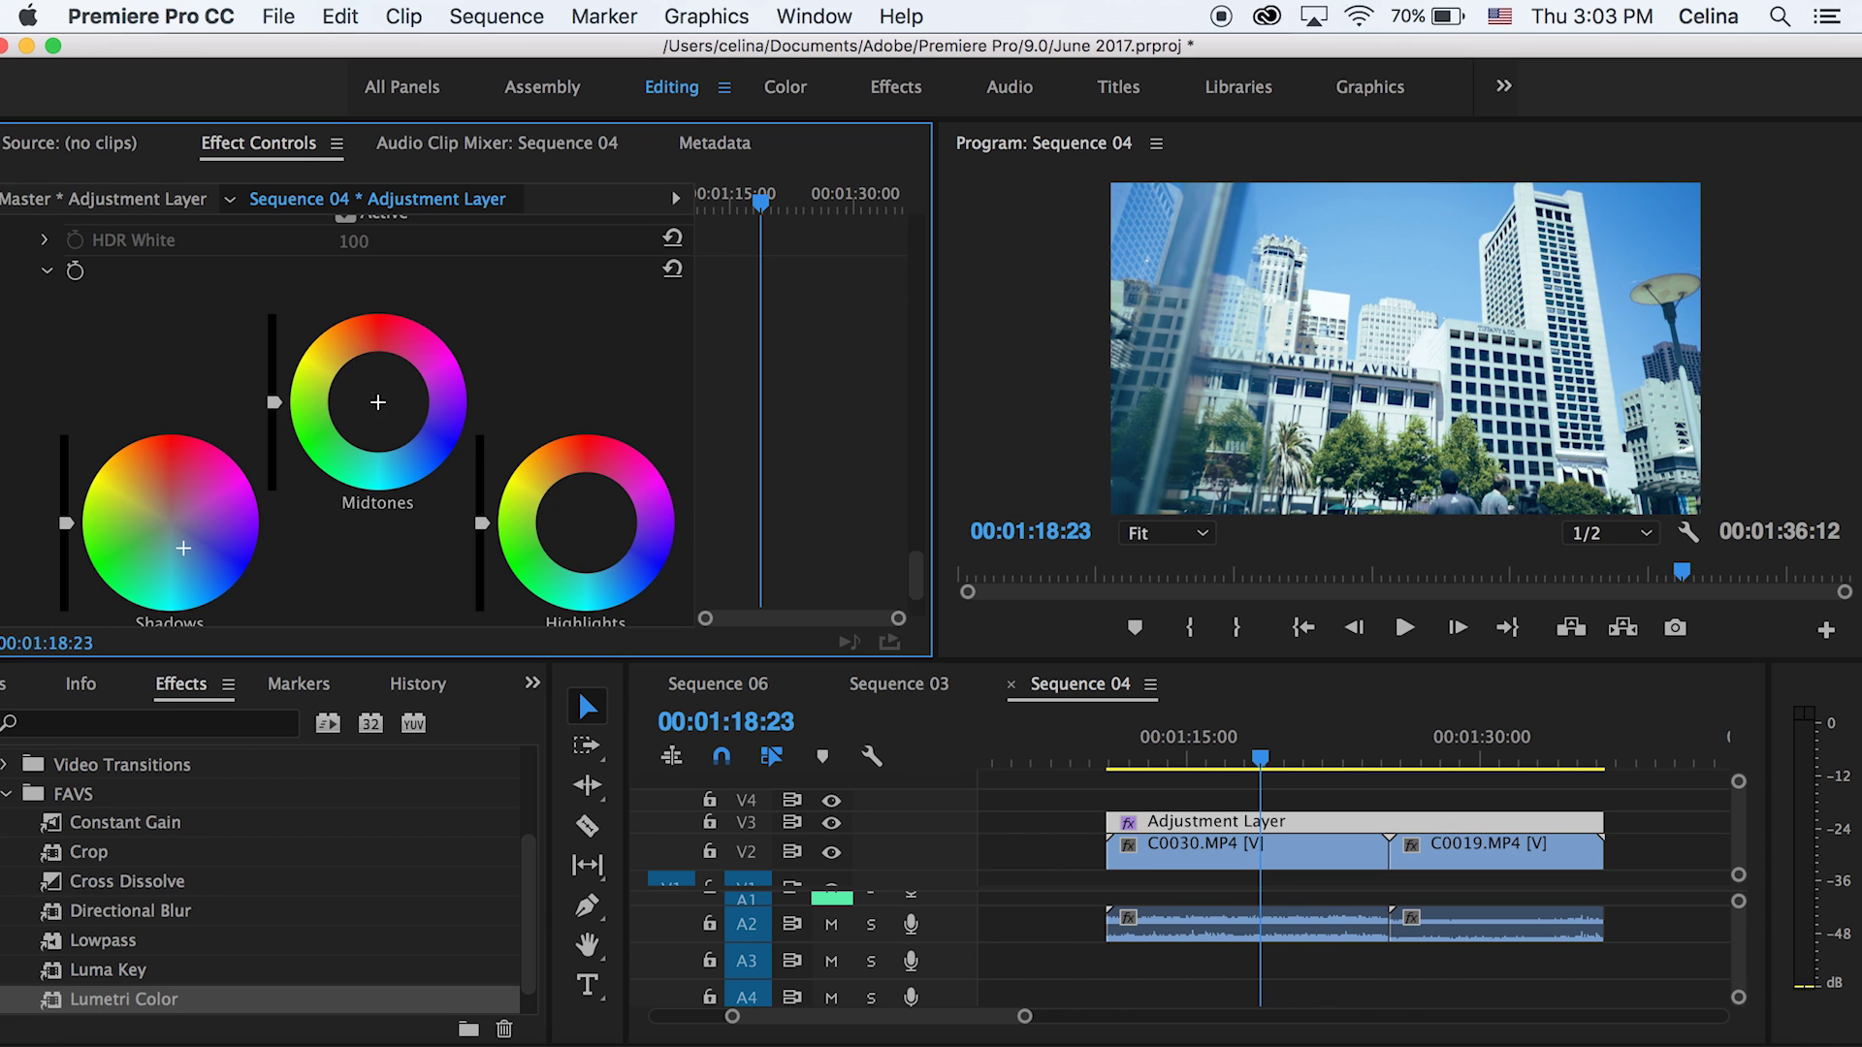
click(373, 375)
click(352, 372)
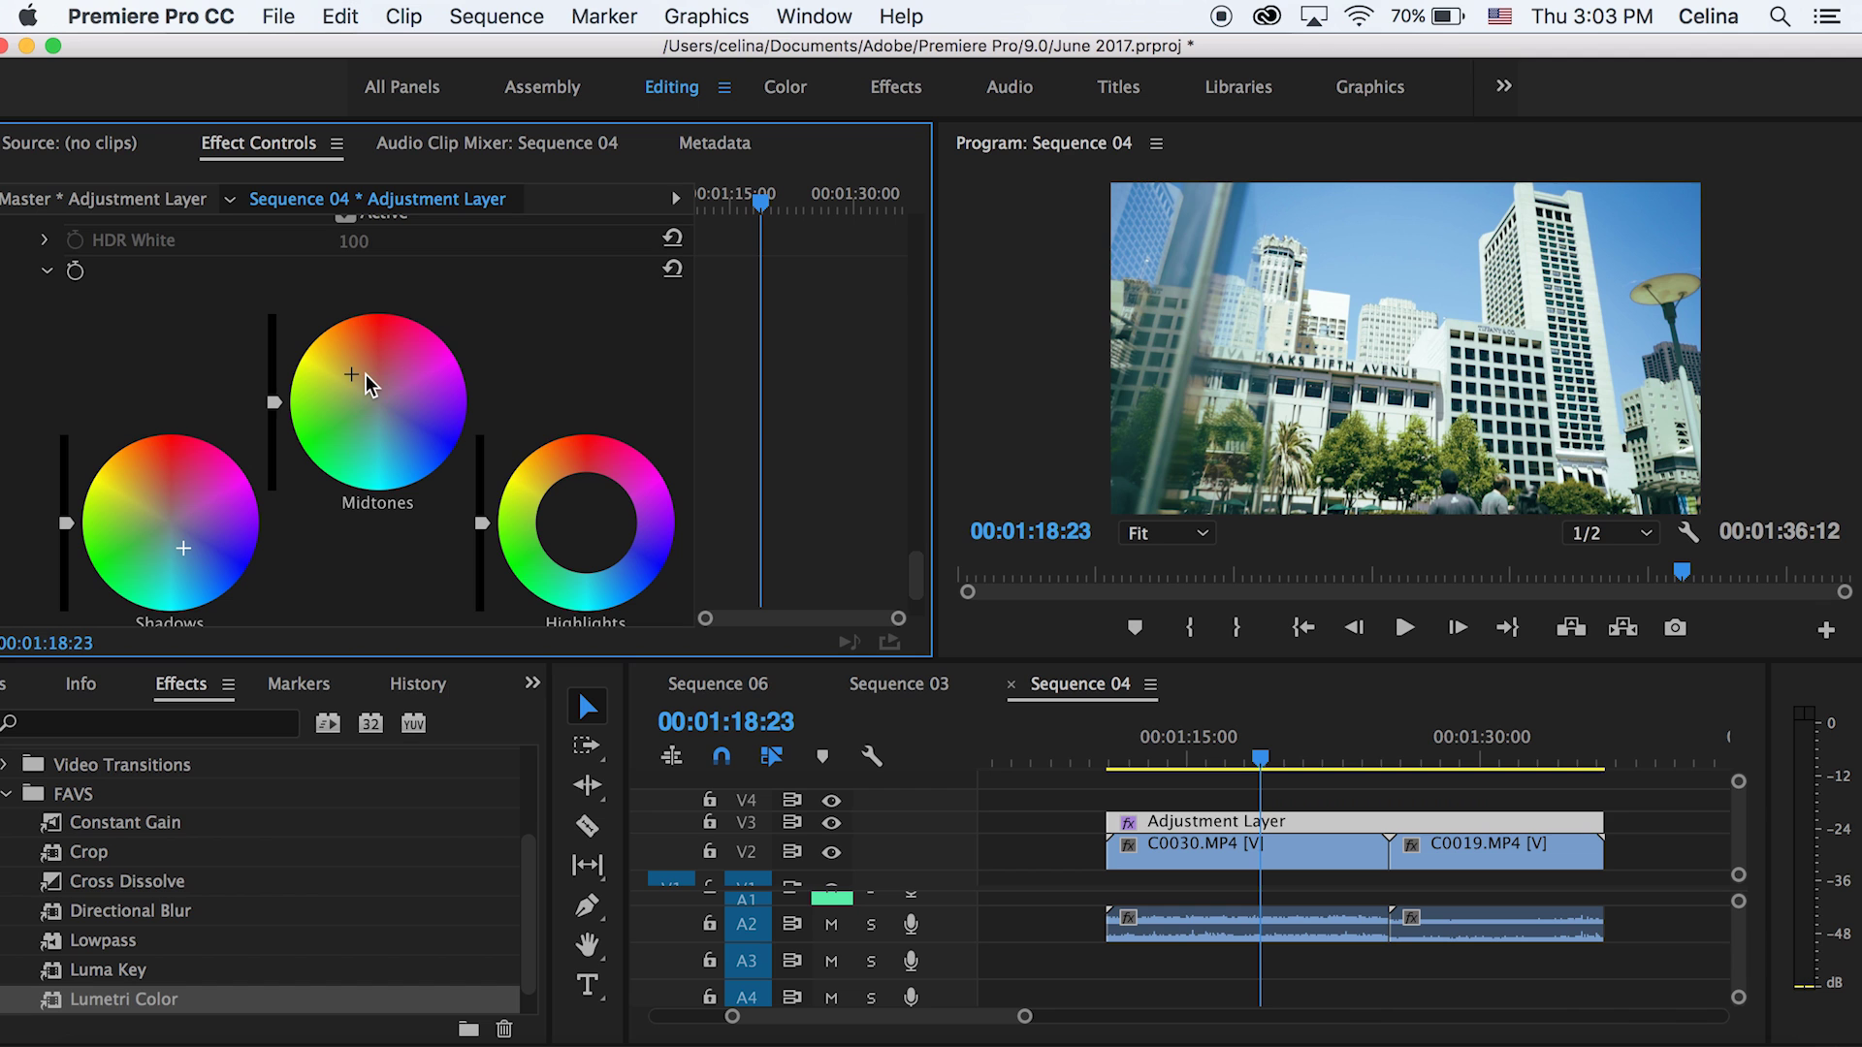
scroll(772, 415, down, 3)
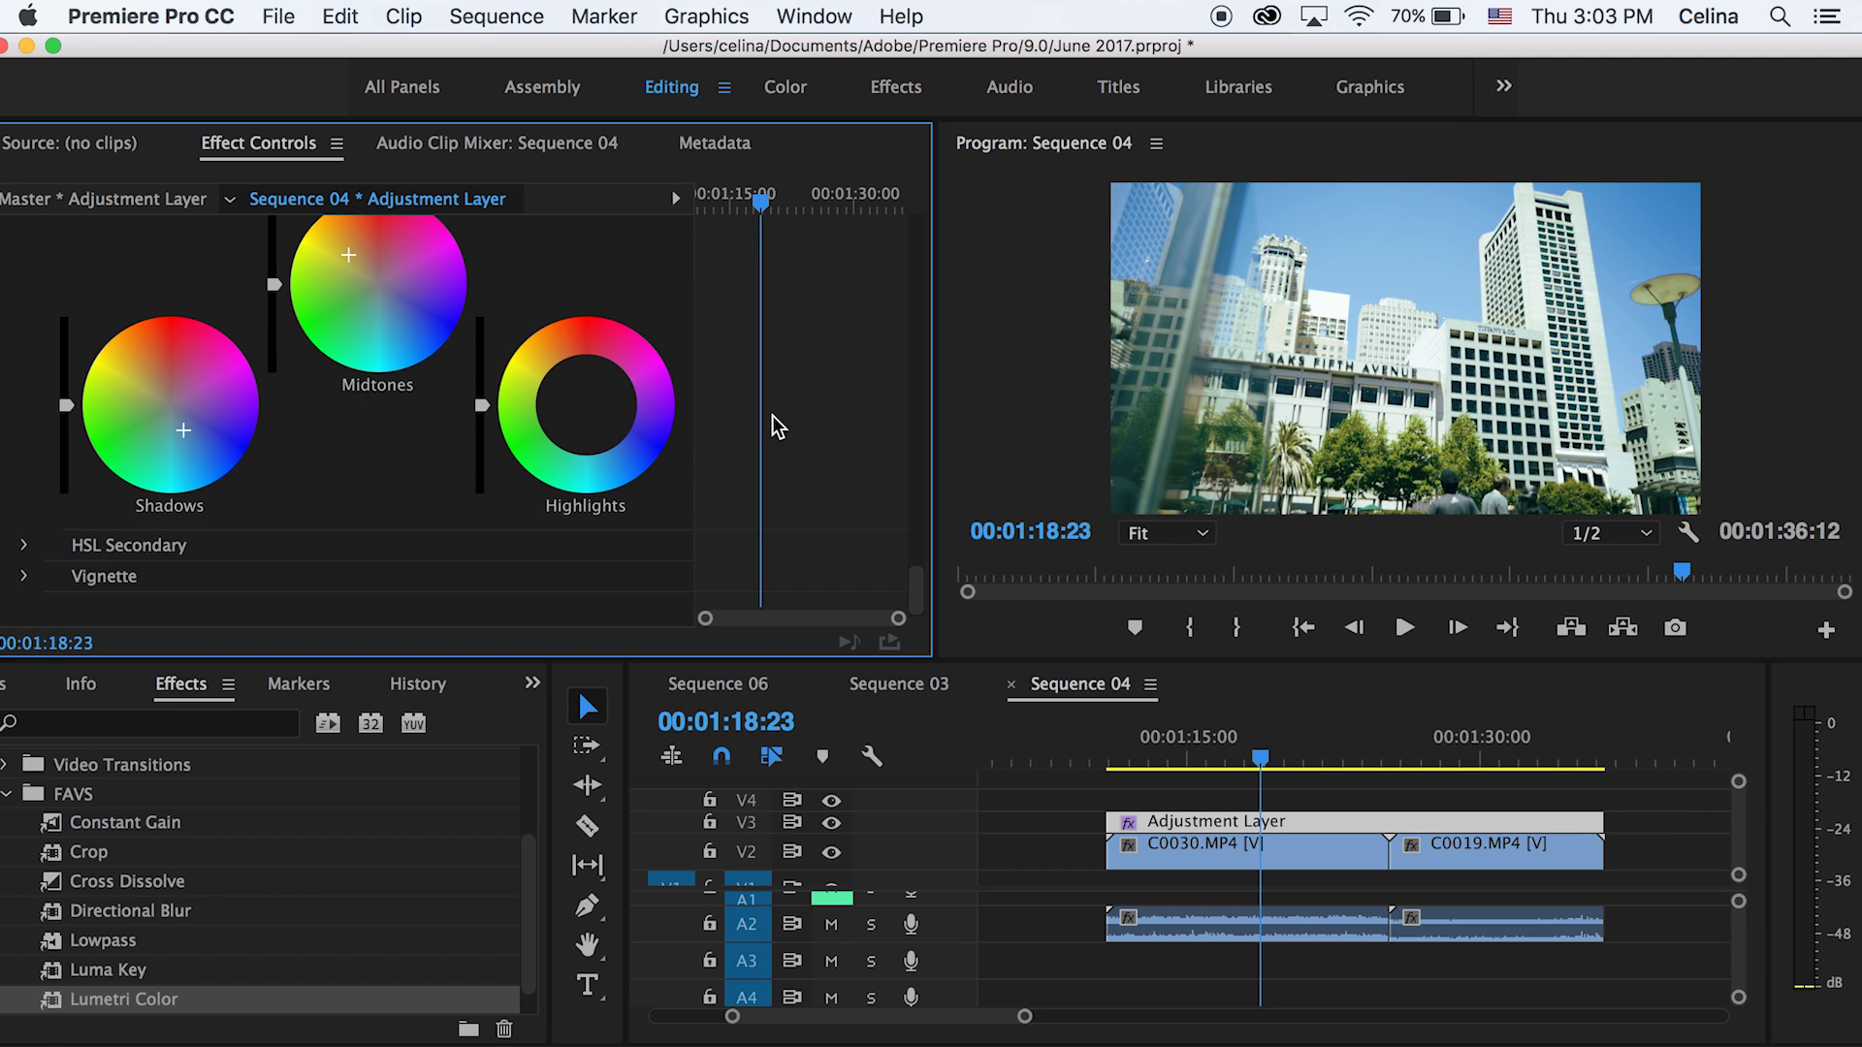
click(21, 545)
- Collapse the Curves and Color Wheels sections in Lumetri Color
scroll(221, 563, down, 10)
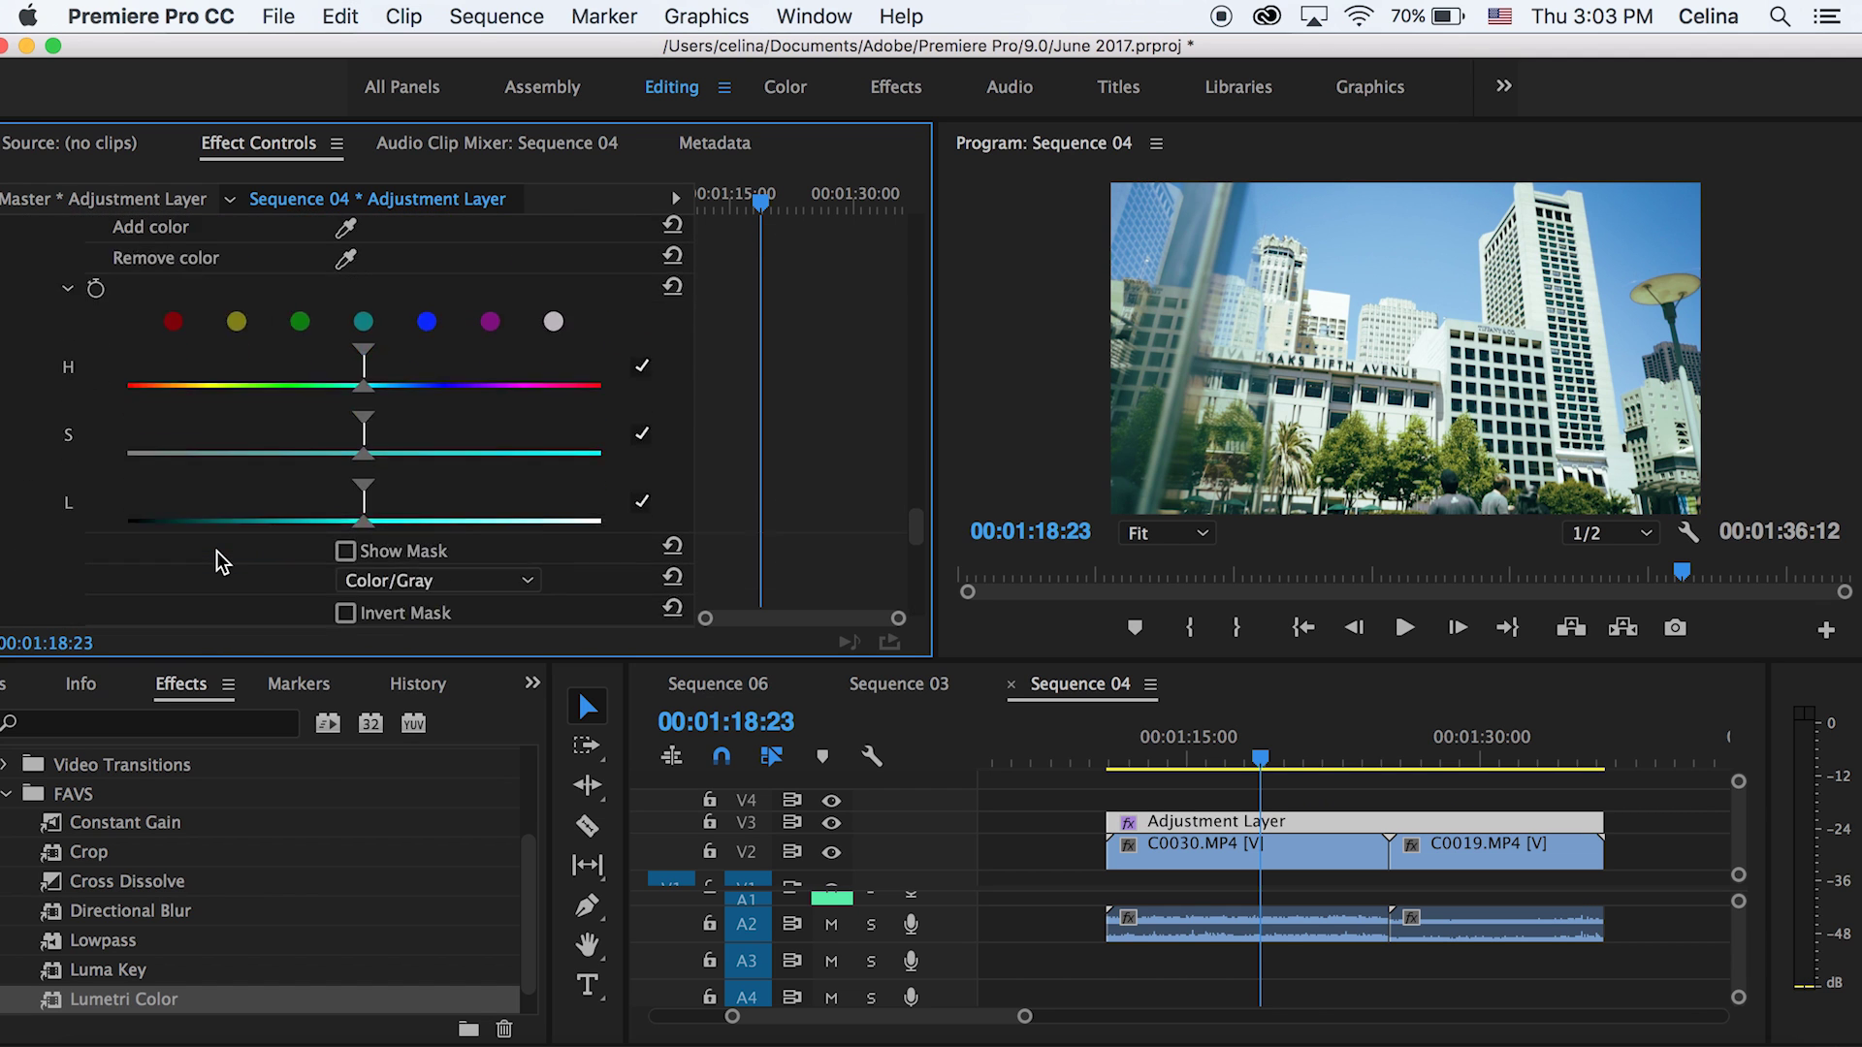
scroll(218, 551, up, 2)
scroll(217, 551, down, 6)
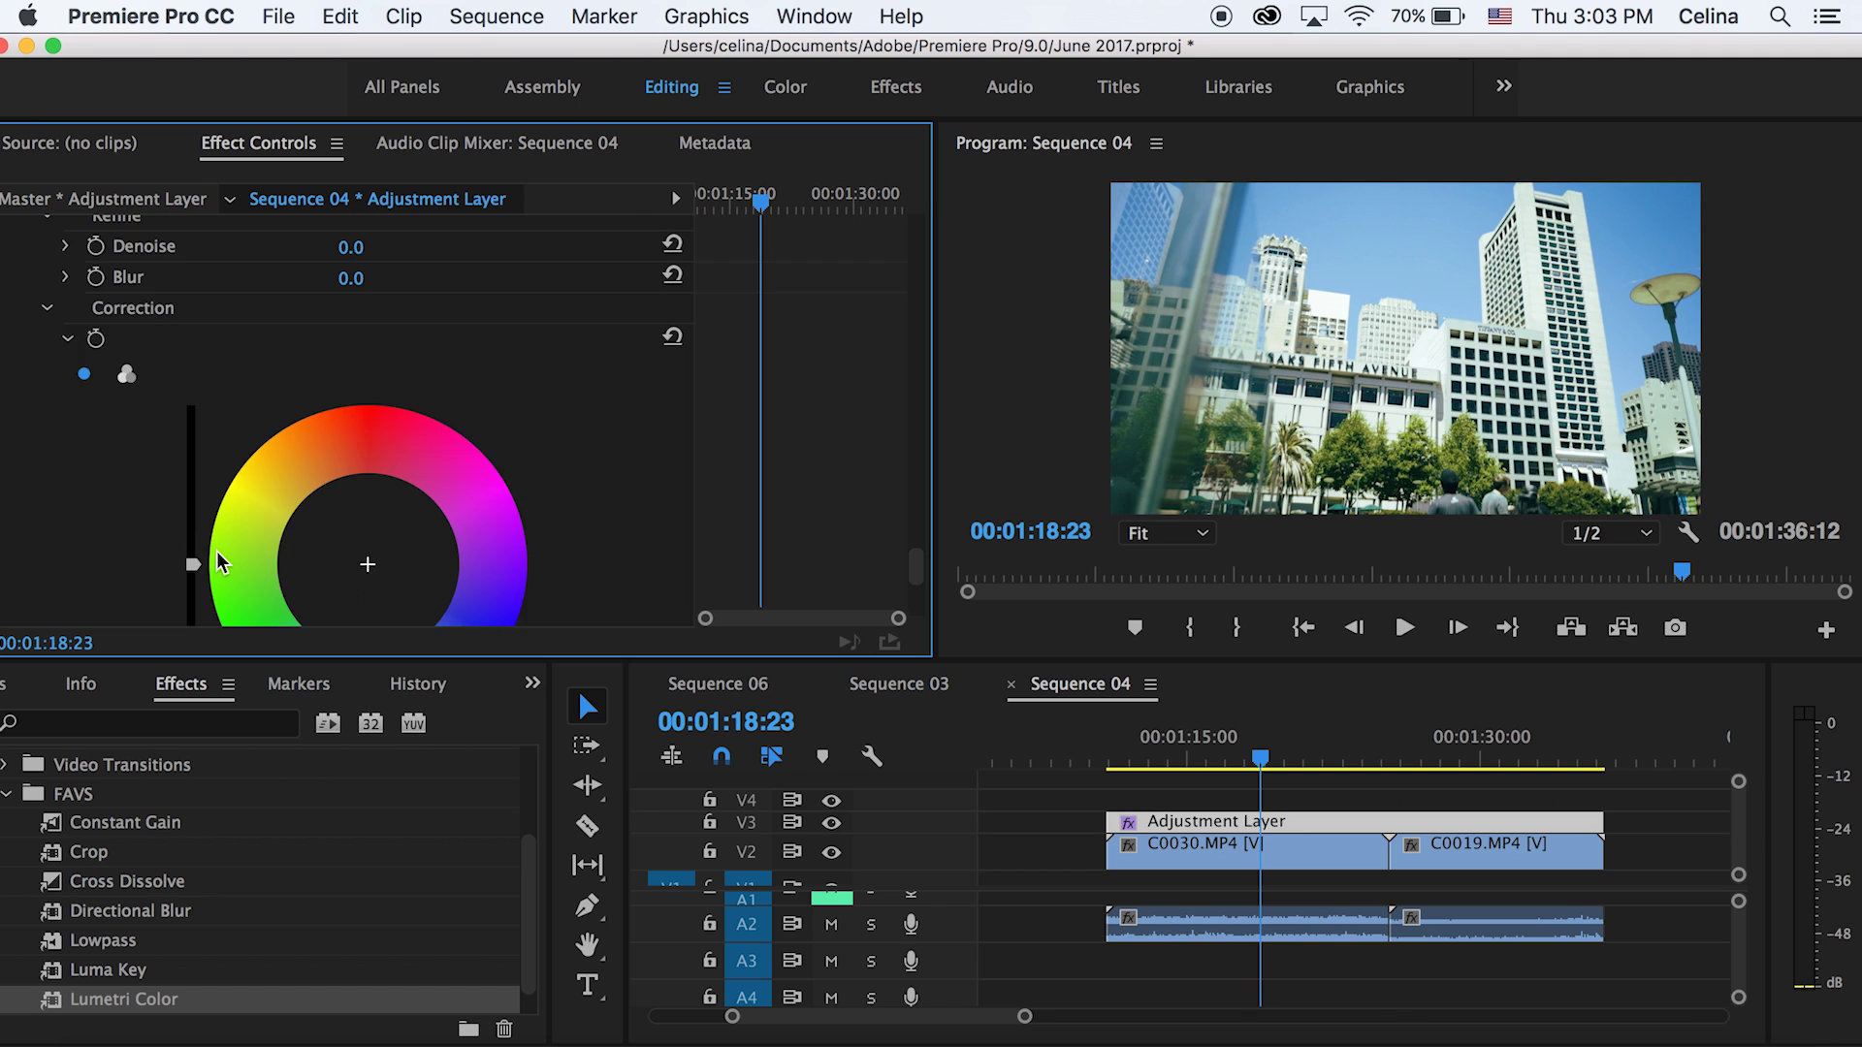
scroll(217, 551, up, 8)
scroll(752, 301, up, 3)
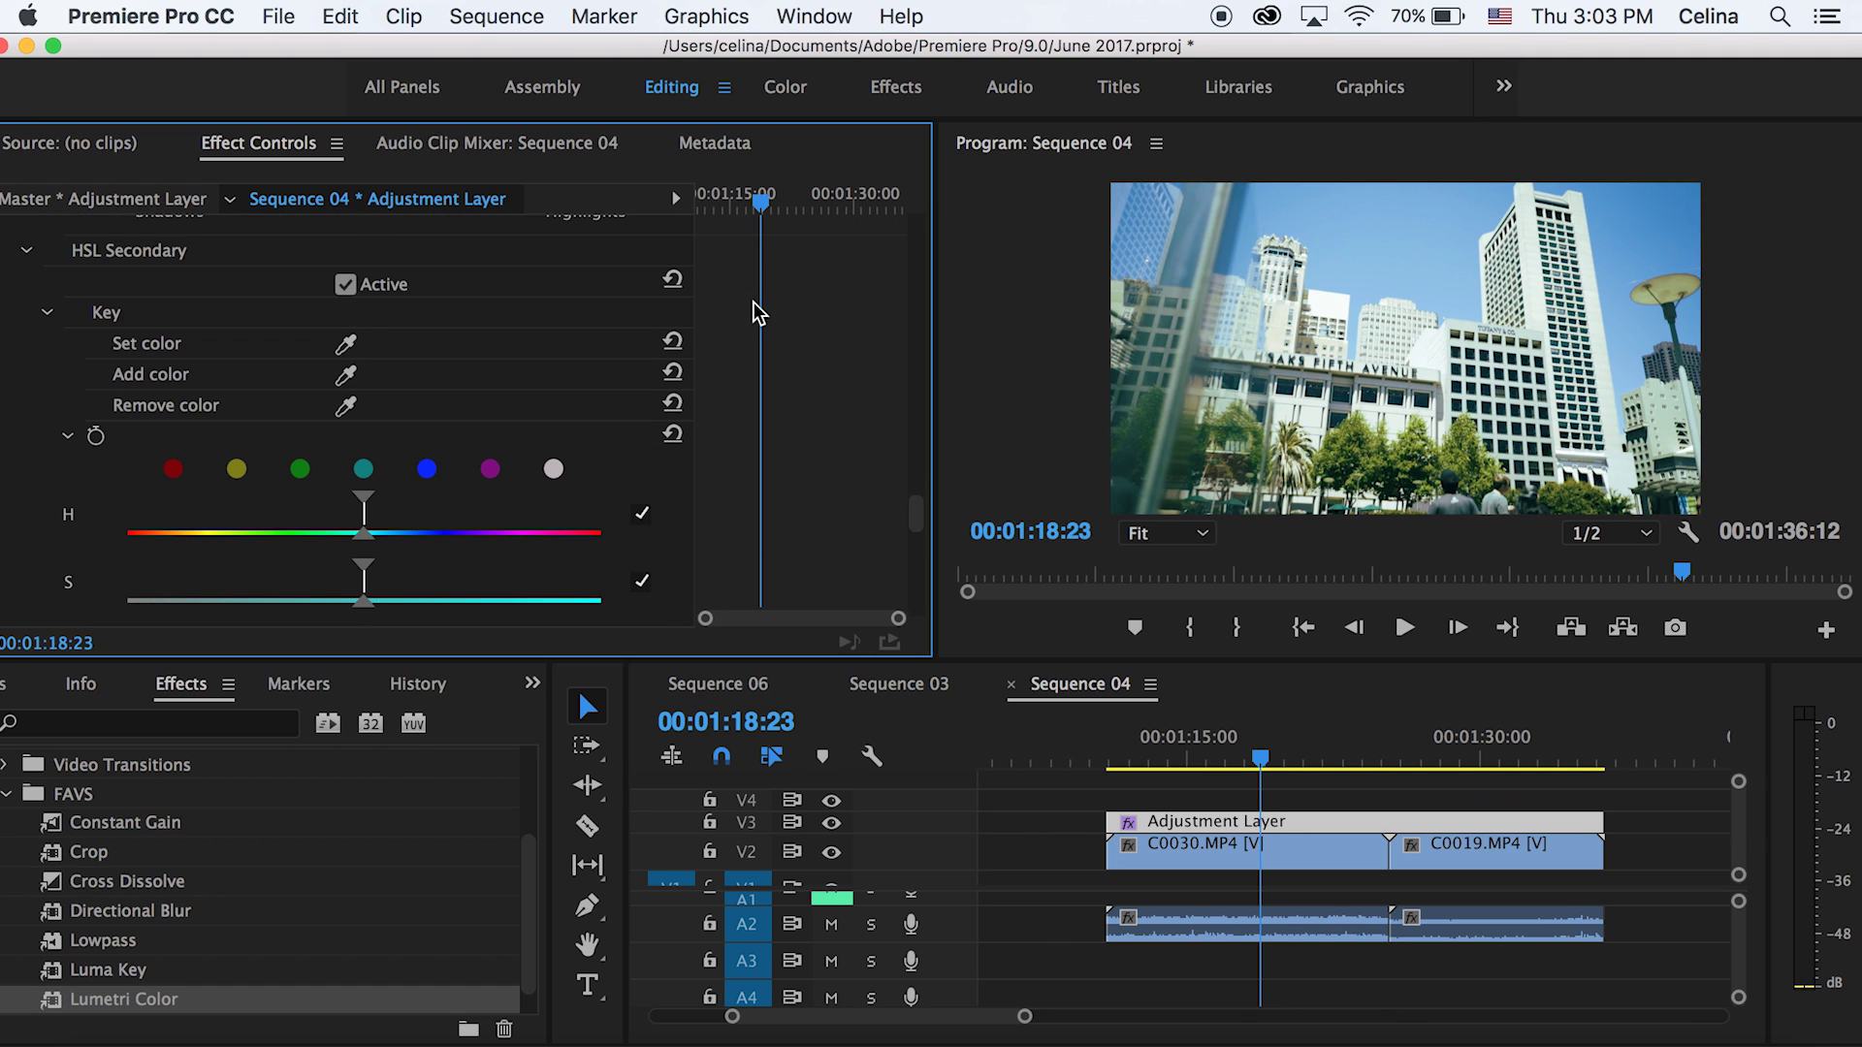
scroll(757, 325, down, 8)
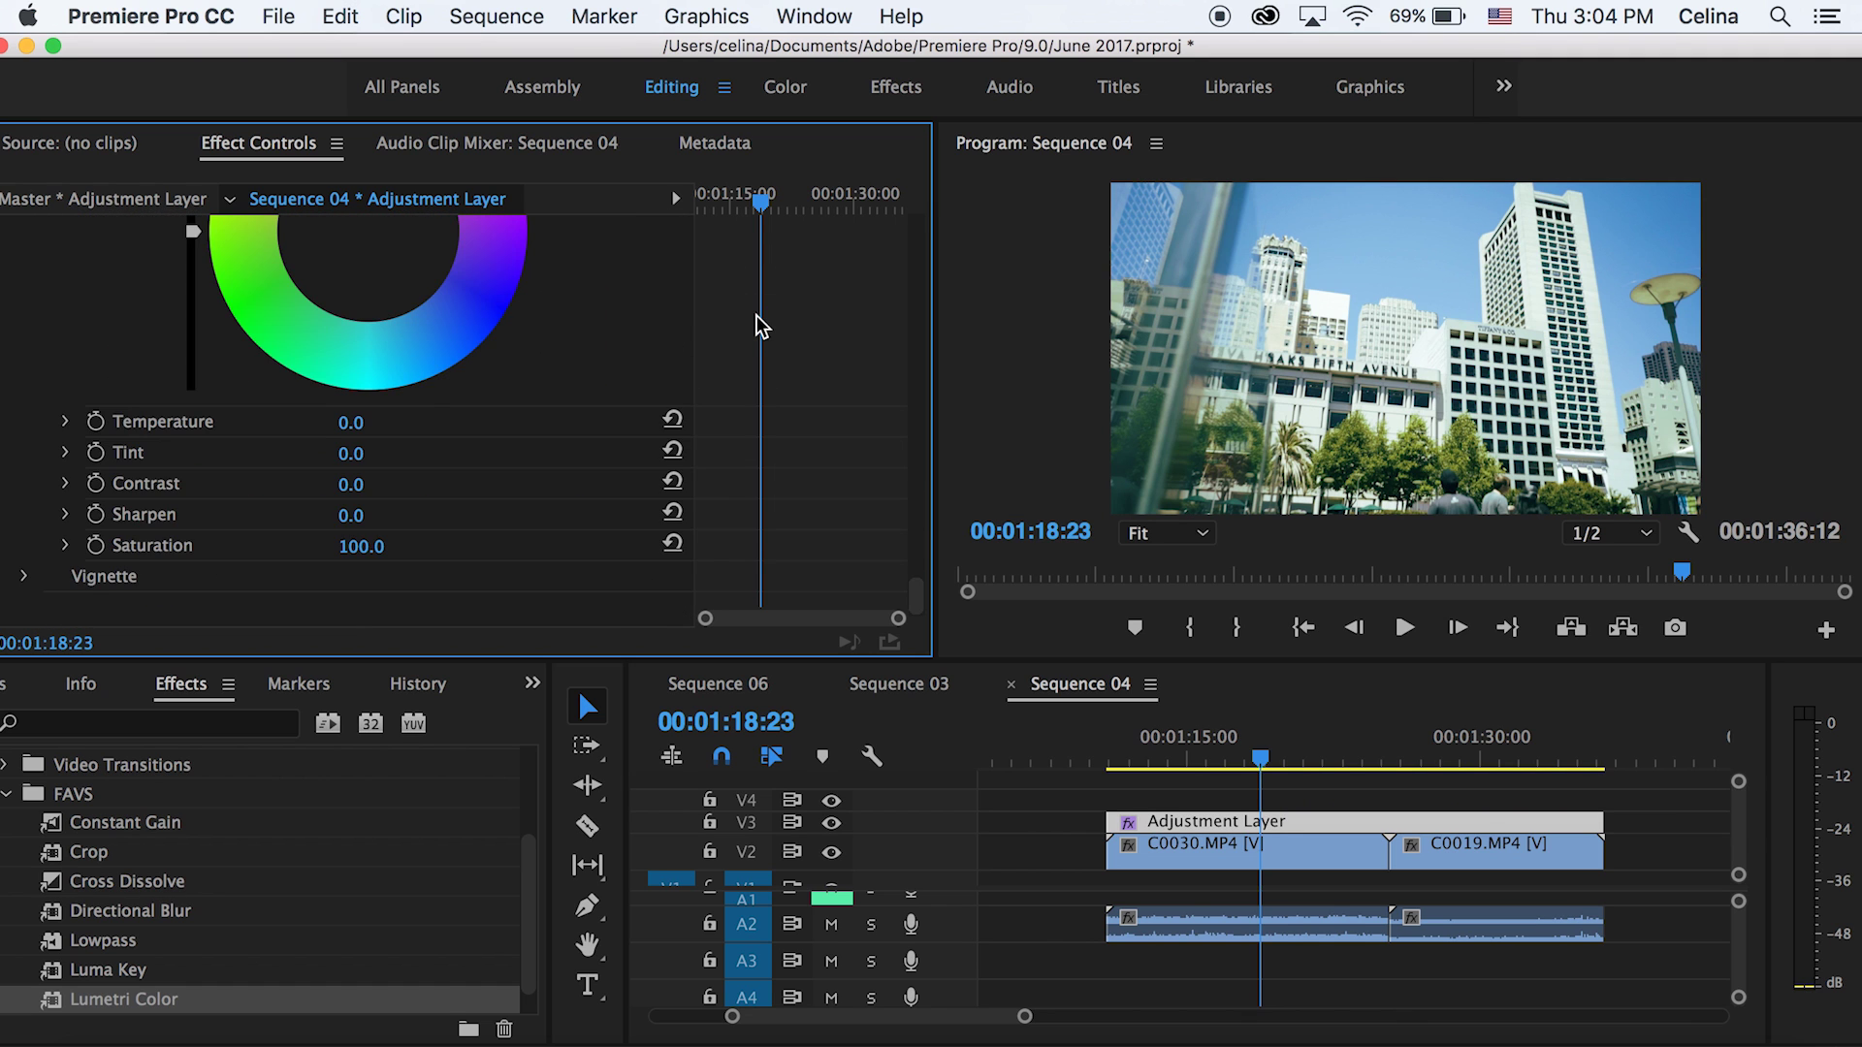
scroll(761, 326, up, 15)
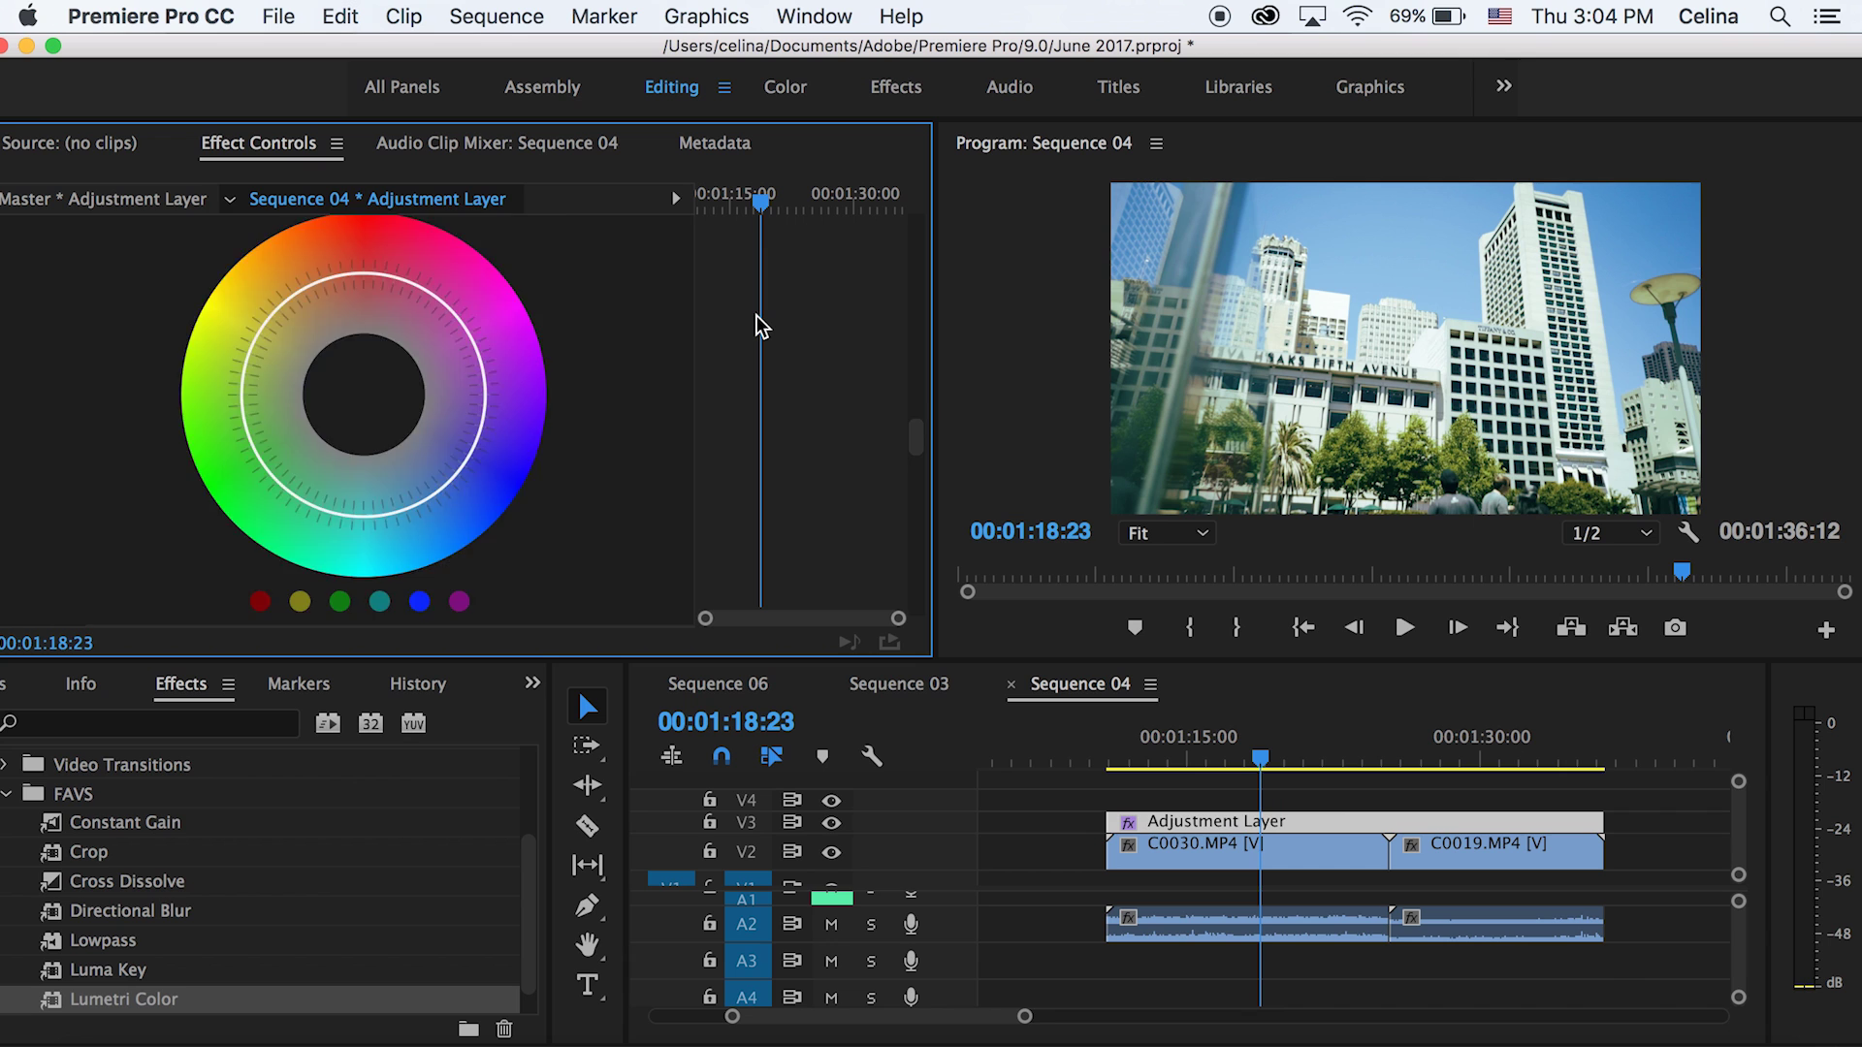
scroll(762, 327, up, 10)
scroll(761, 327, down, 4)
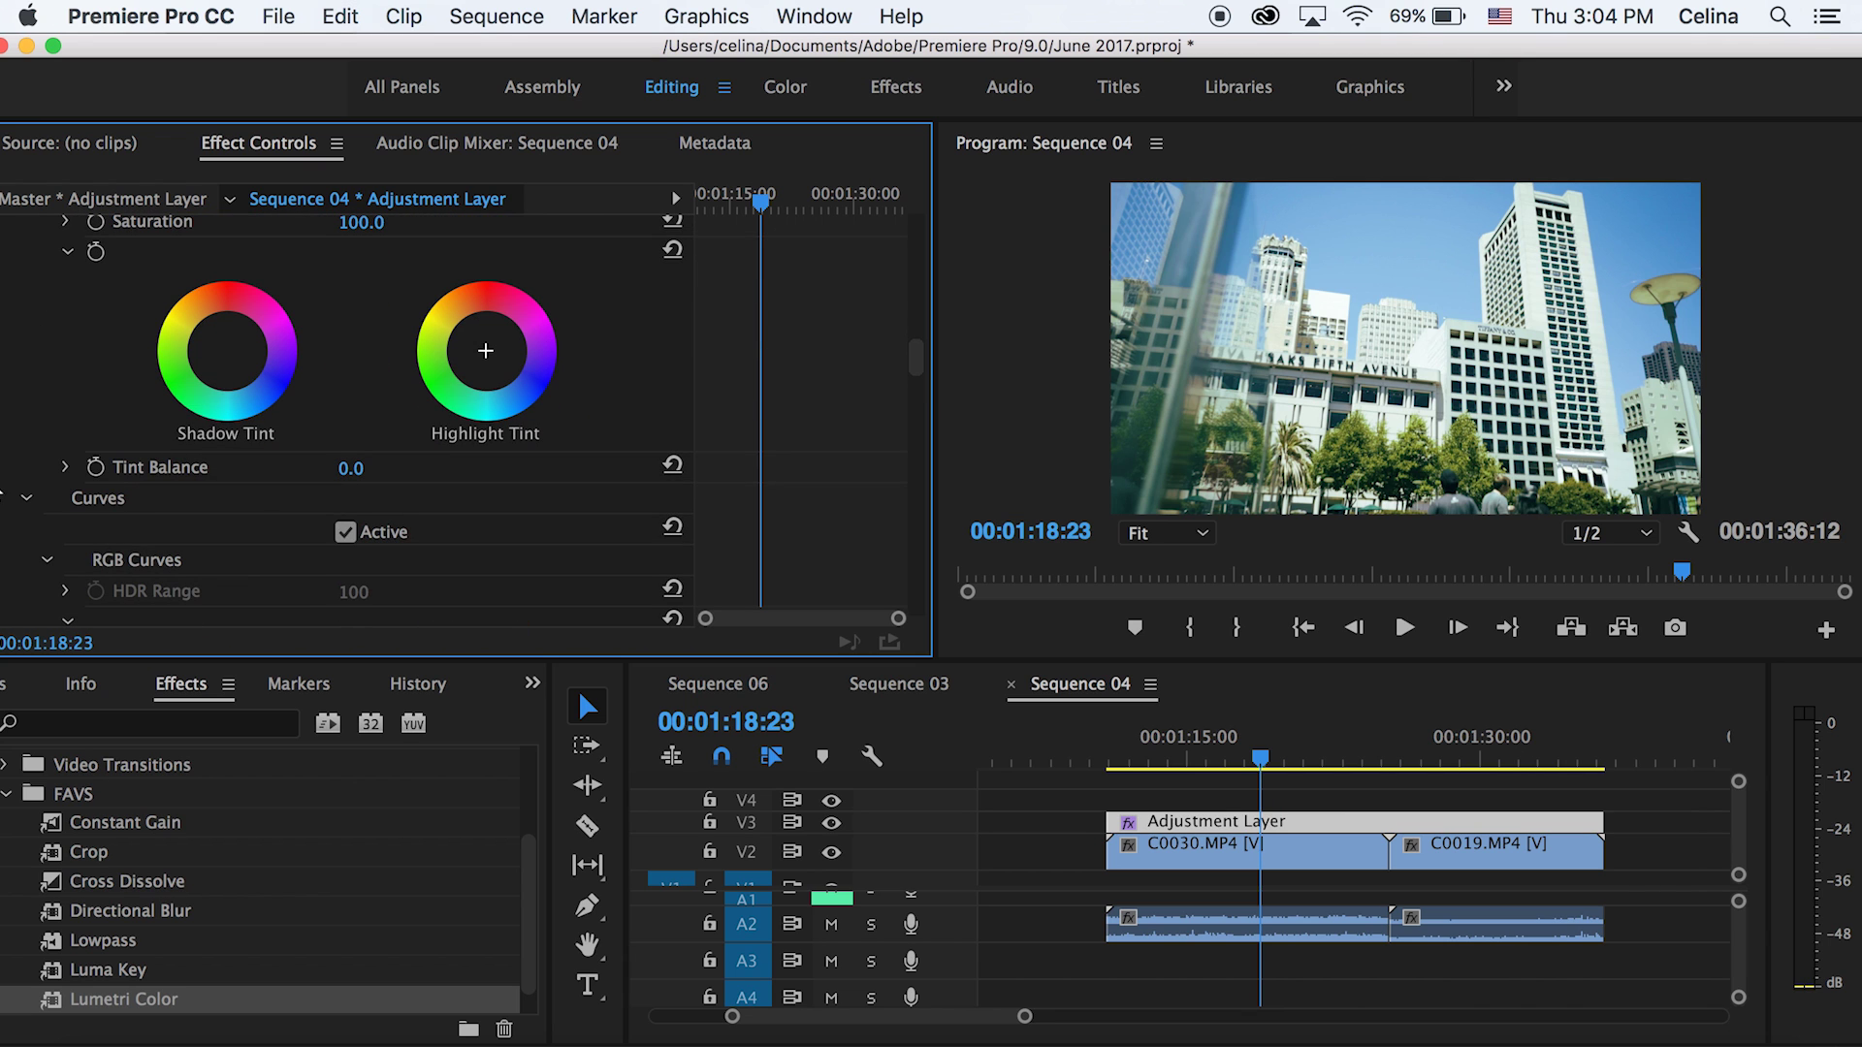
click(24, 500)
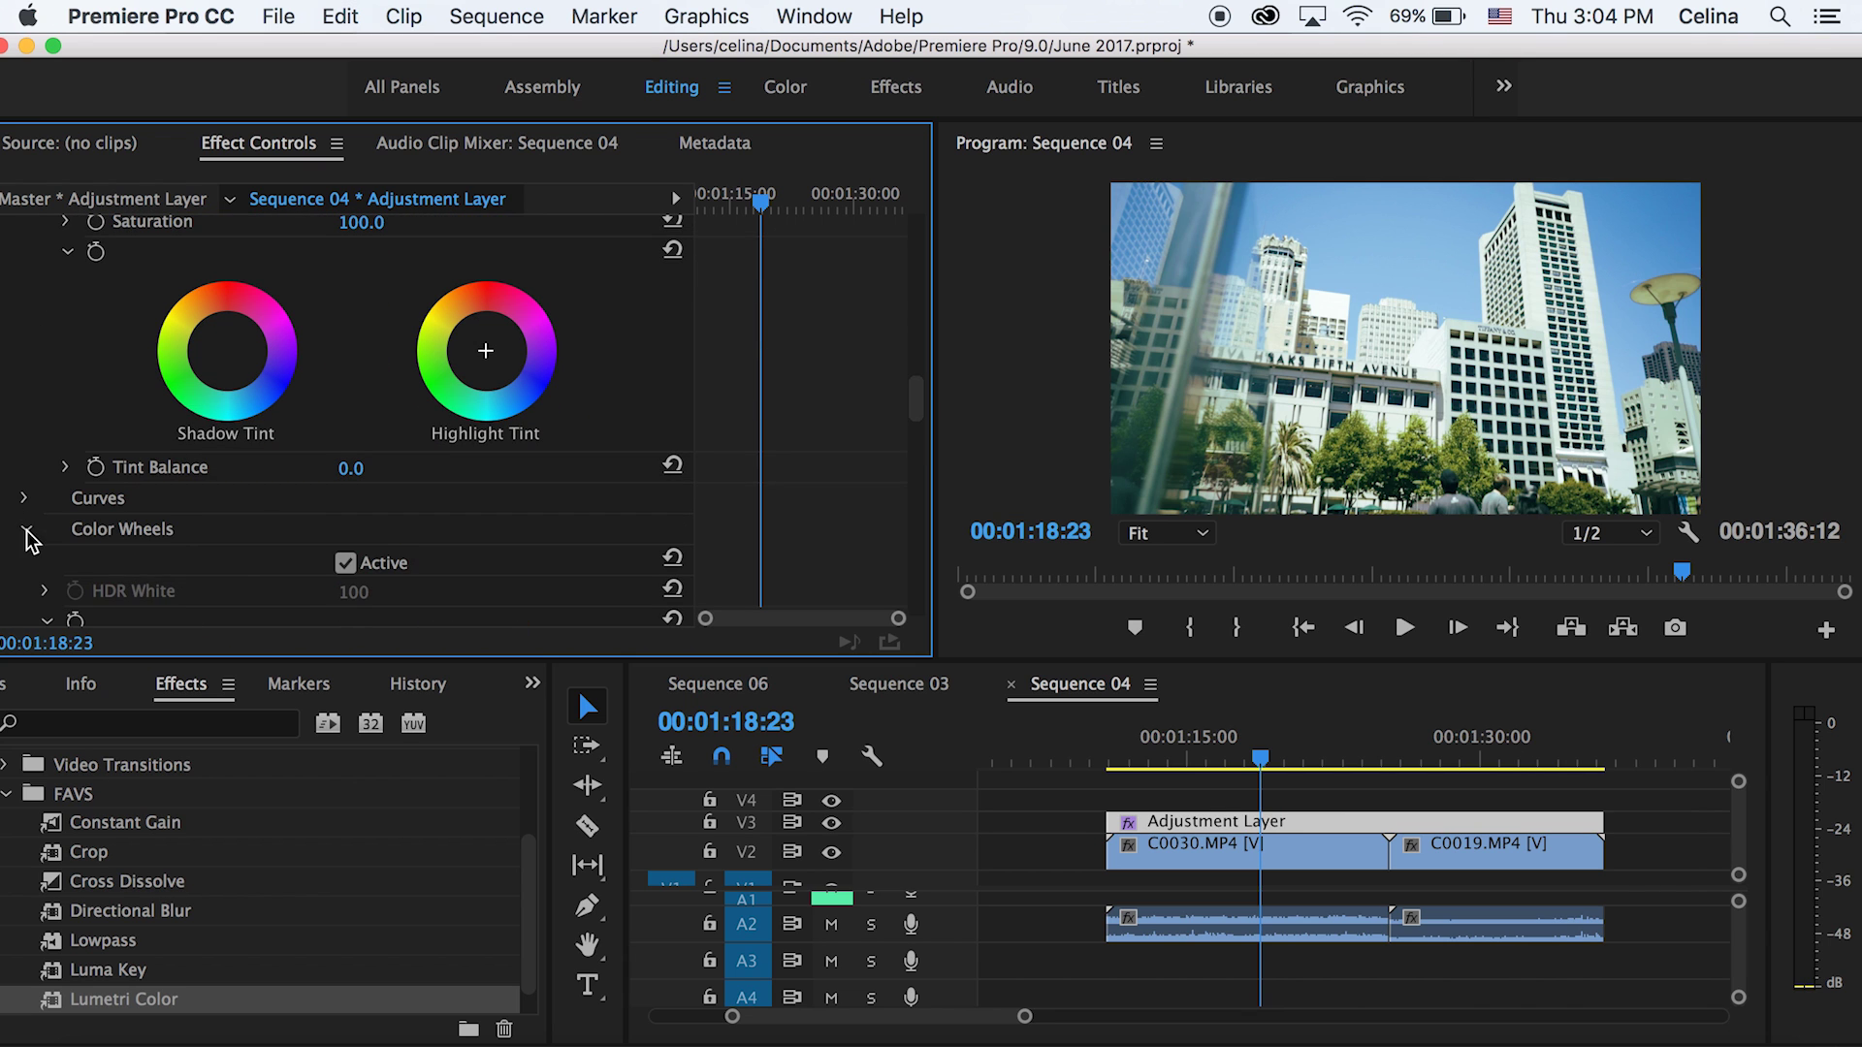
click(26, 532)
- Set the Creative Faded Film value to 38
scroll(32, 403, up, 5)
scroll(32, 402, up, 5)
scroll(815, 381, up, 6)
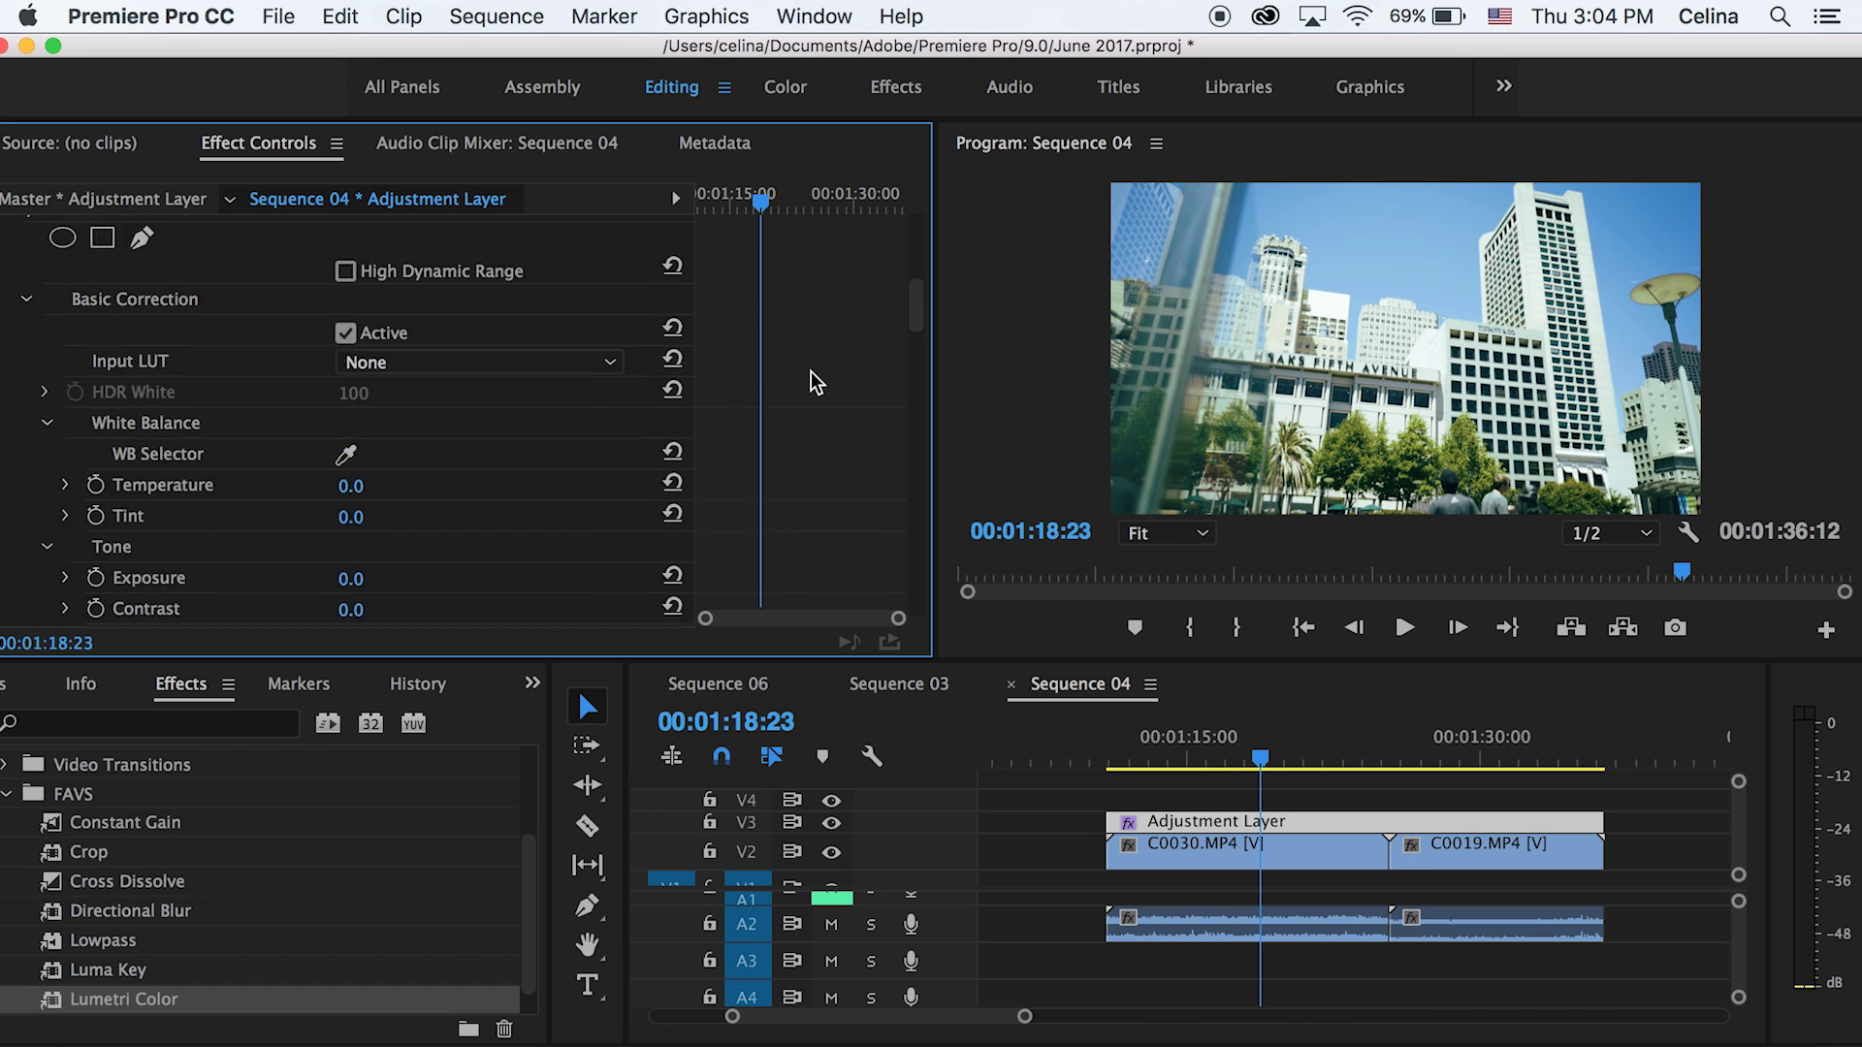
scroll(815, 381, up, 3)
scroll(814, 381, down, 6)
scroll(814, 381, down, 5)
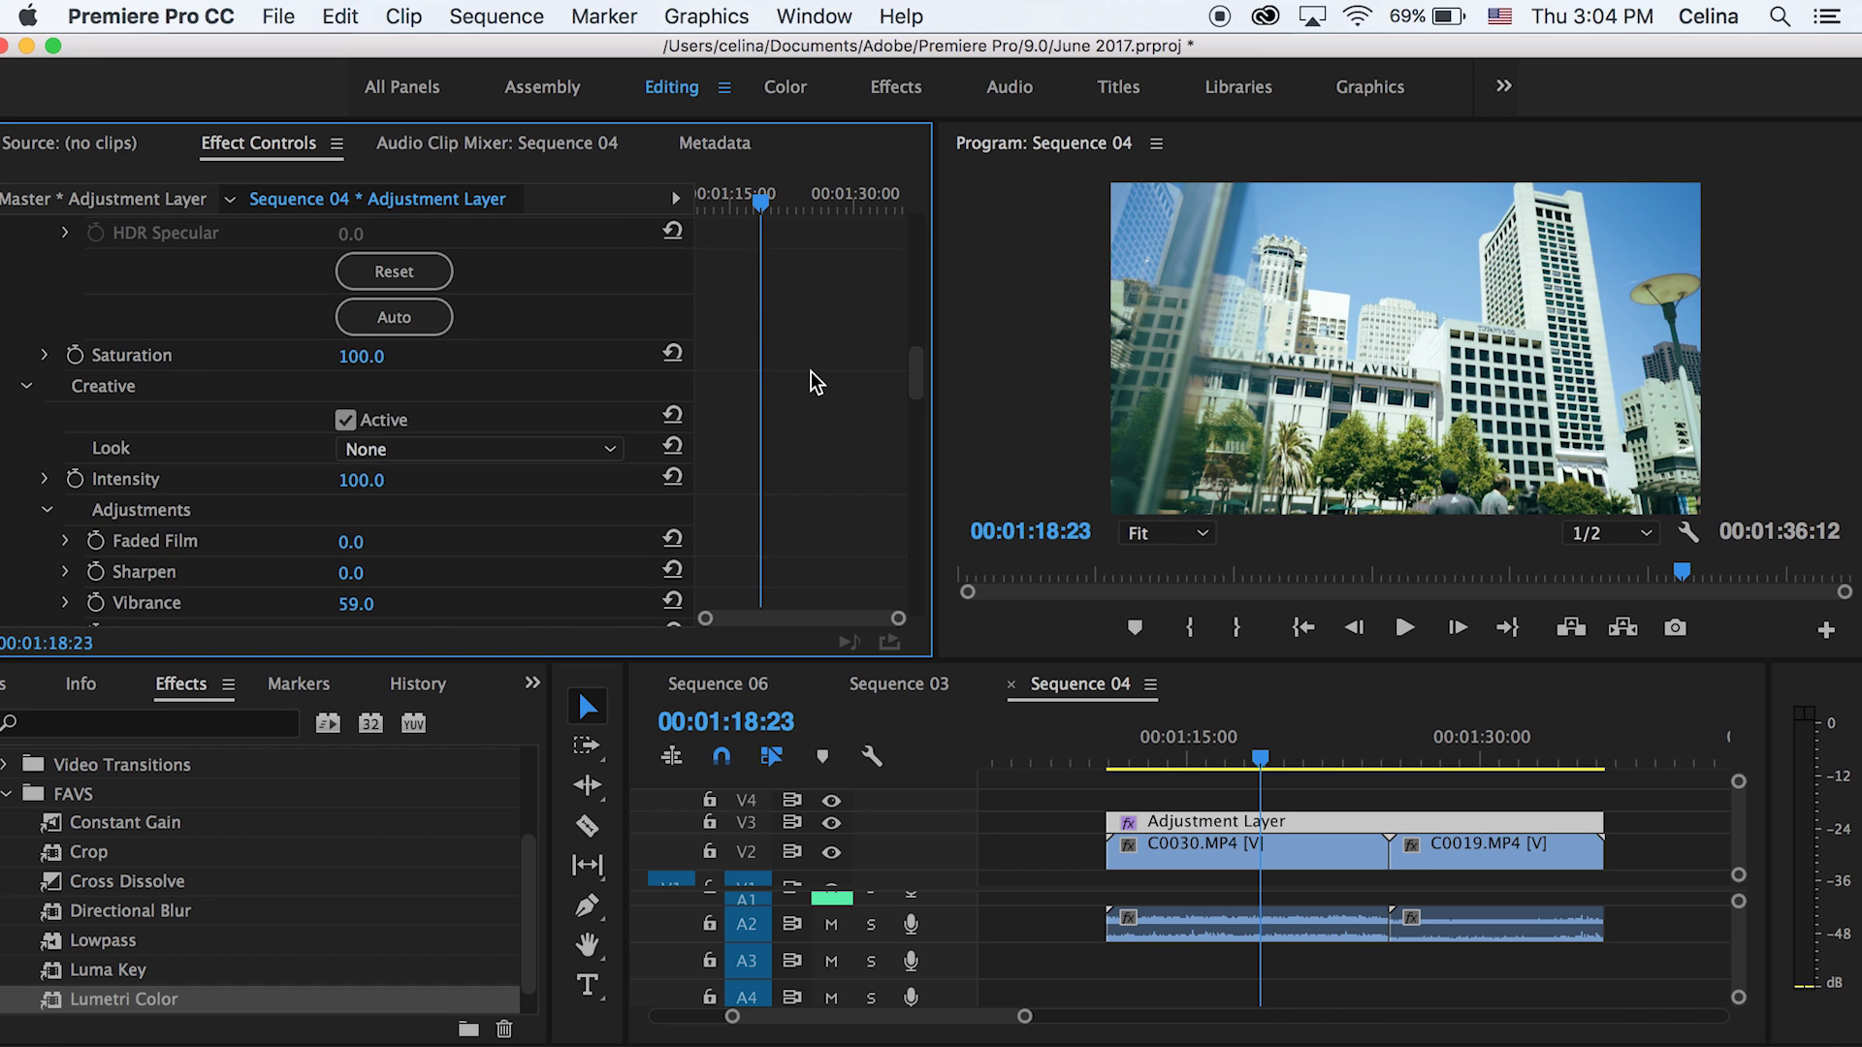
scroll(815, 381, down, 3)
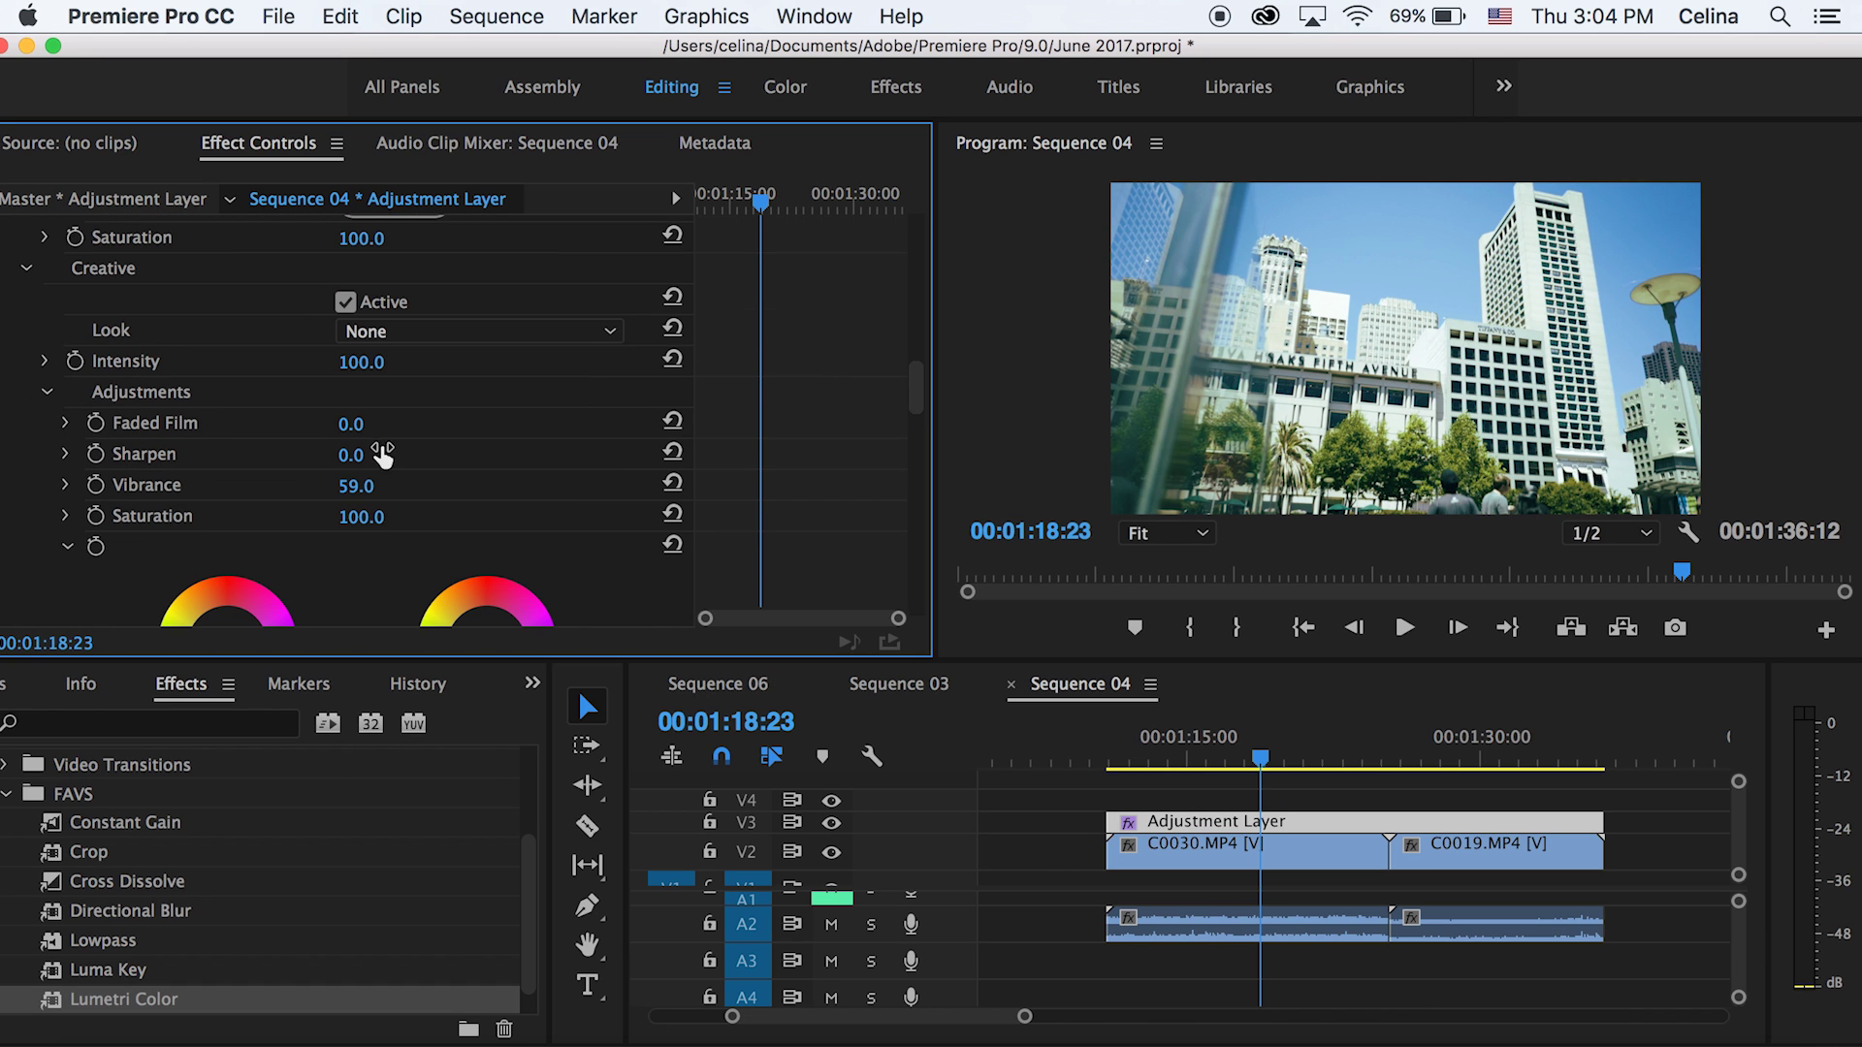
mouse_move(356, 424)
mouse_down()
mouse_move(380, 424)
mouse_move(361, 423)
mouse_up()
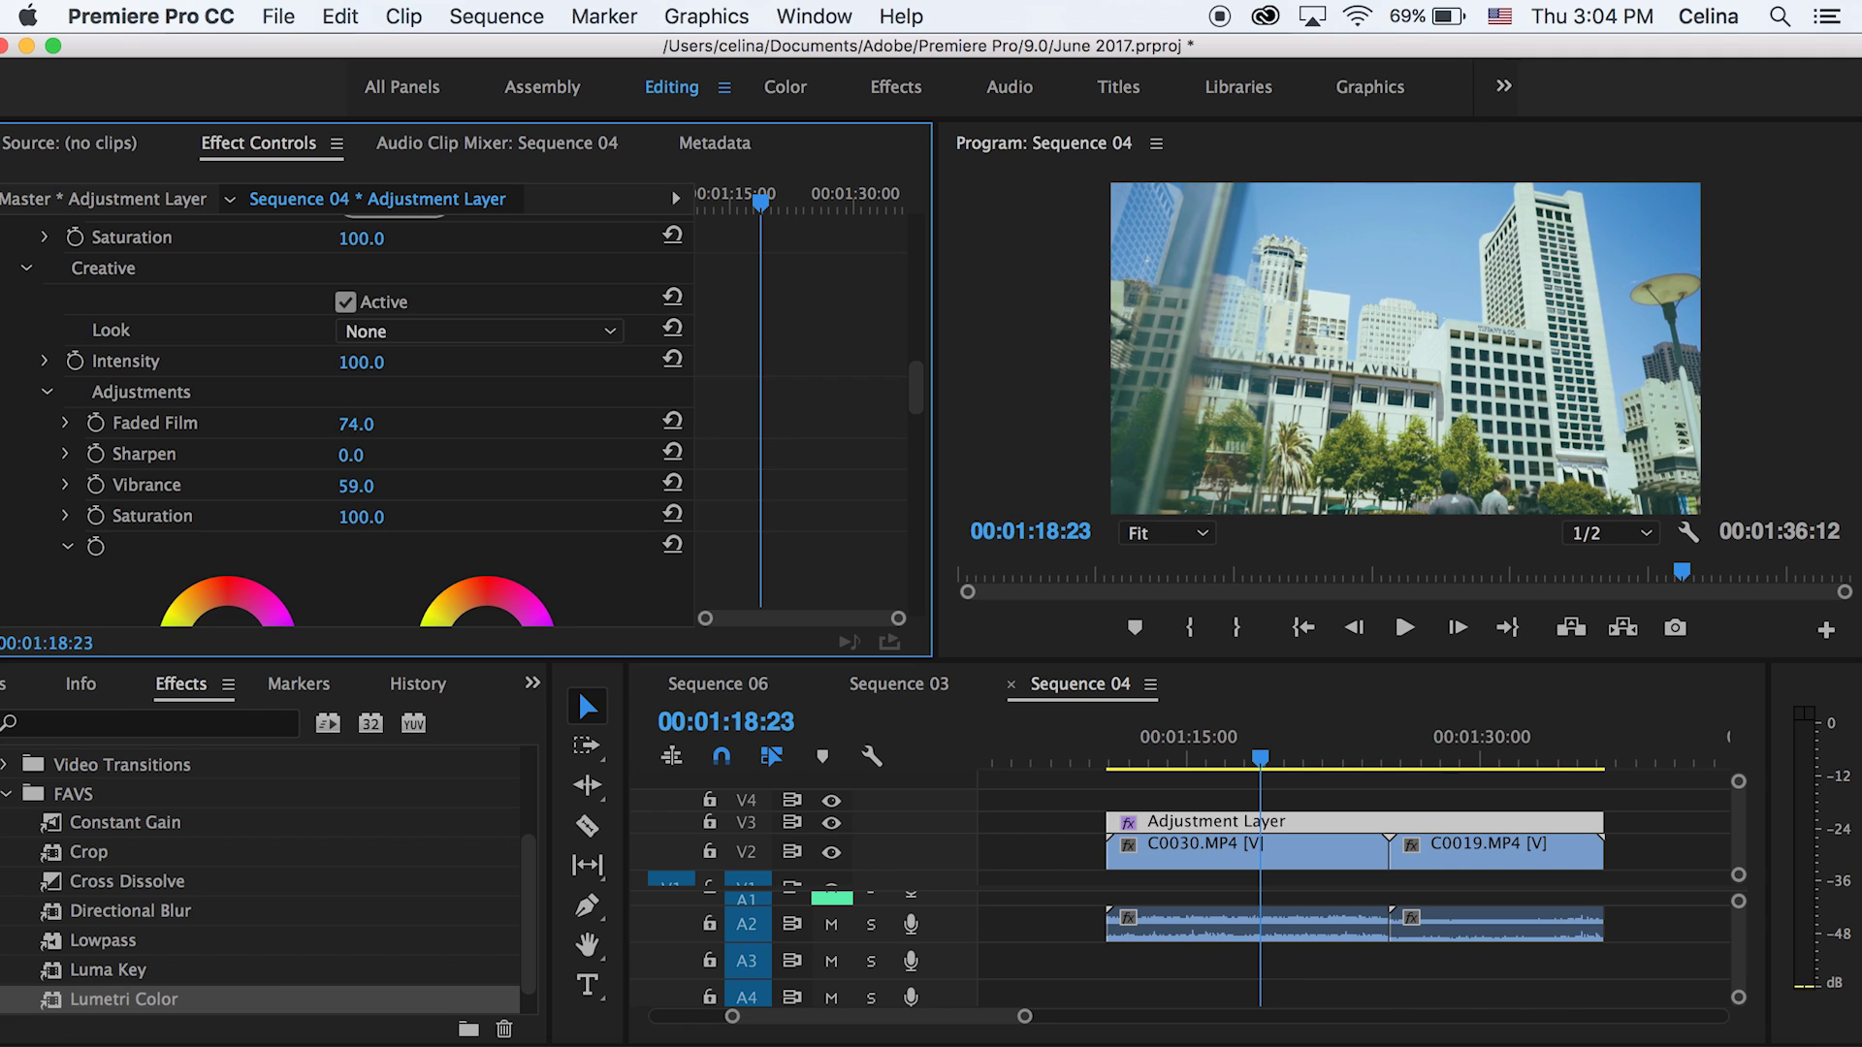
mouse_move(361, 424)
mouse_down()
mouse_move(335, 424)
mouse_move(410, 424)
mouse_move(330, 424)
mouse_up()
scroll(780, 405, up, 1)
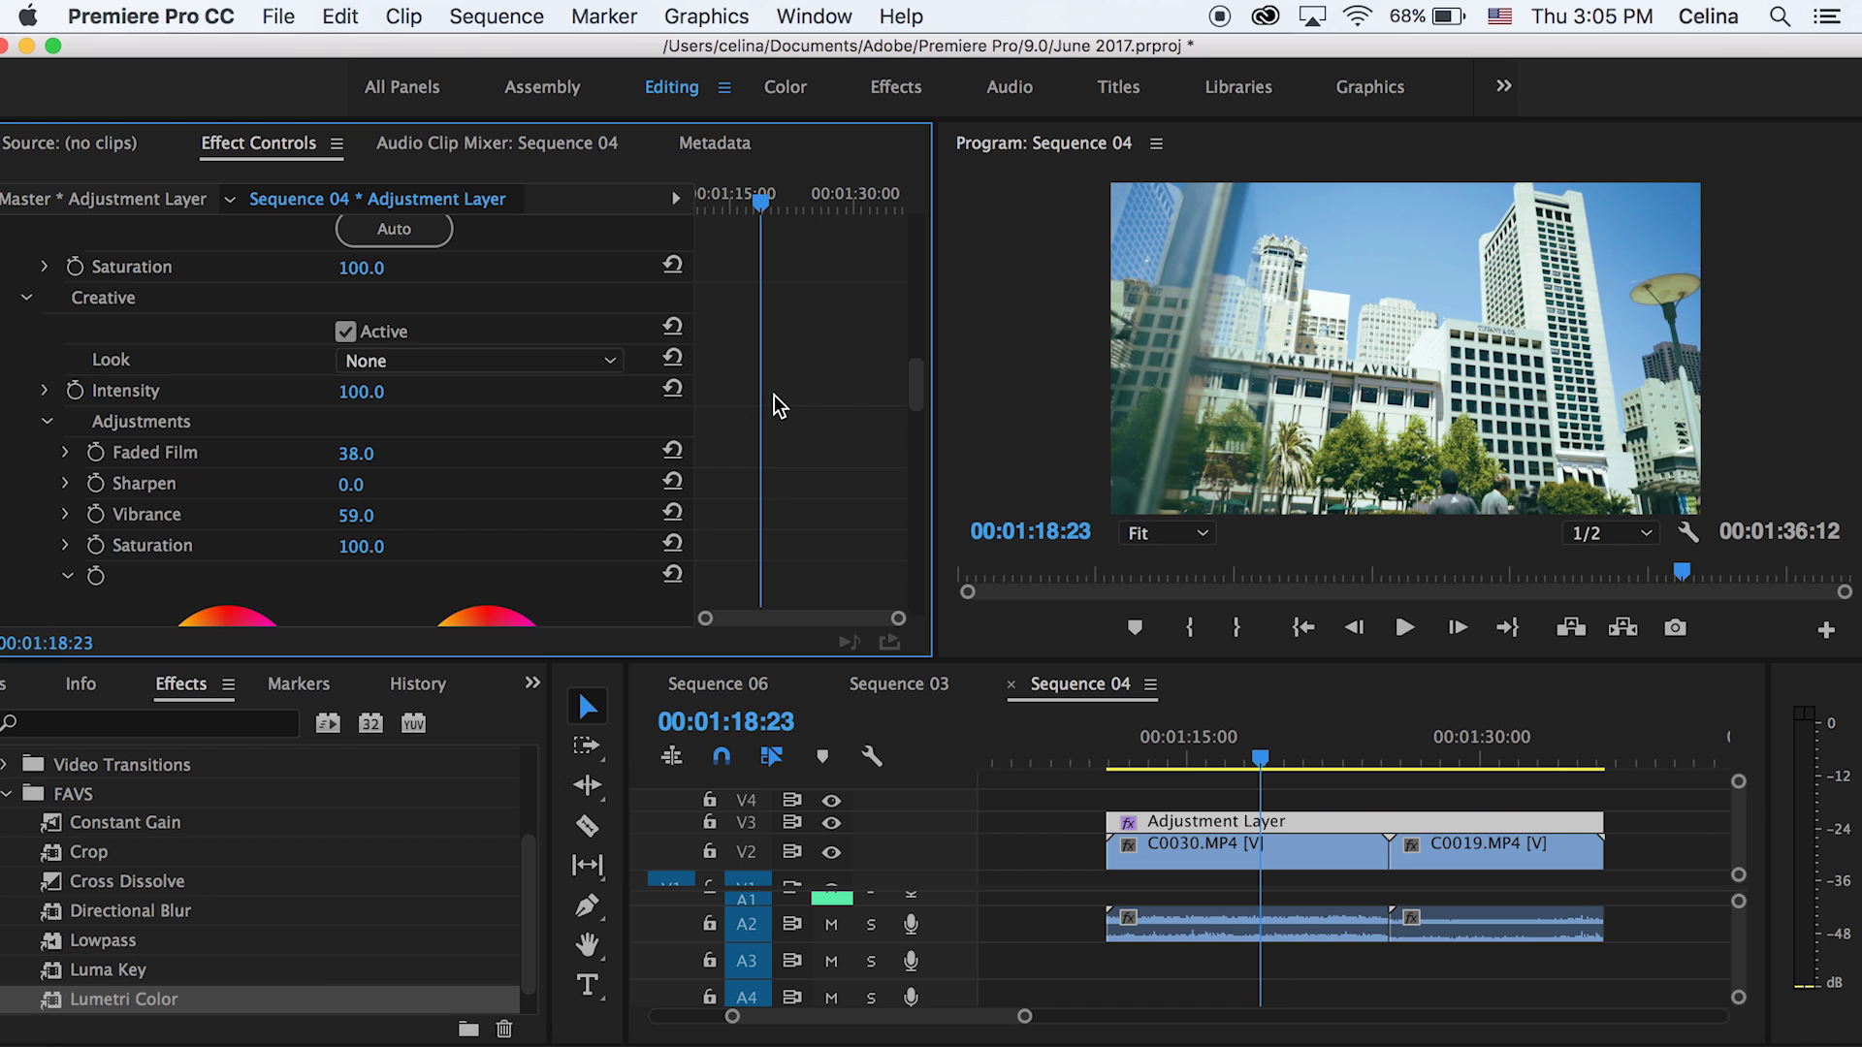
- Apply the OSIRIS_M31 - Rec.709 look from the Lumetri Creative Look list
click(457, 365)
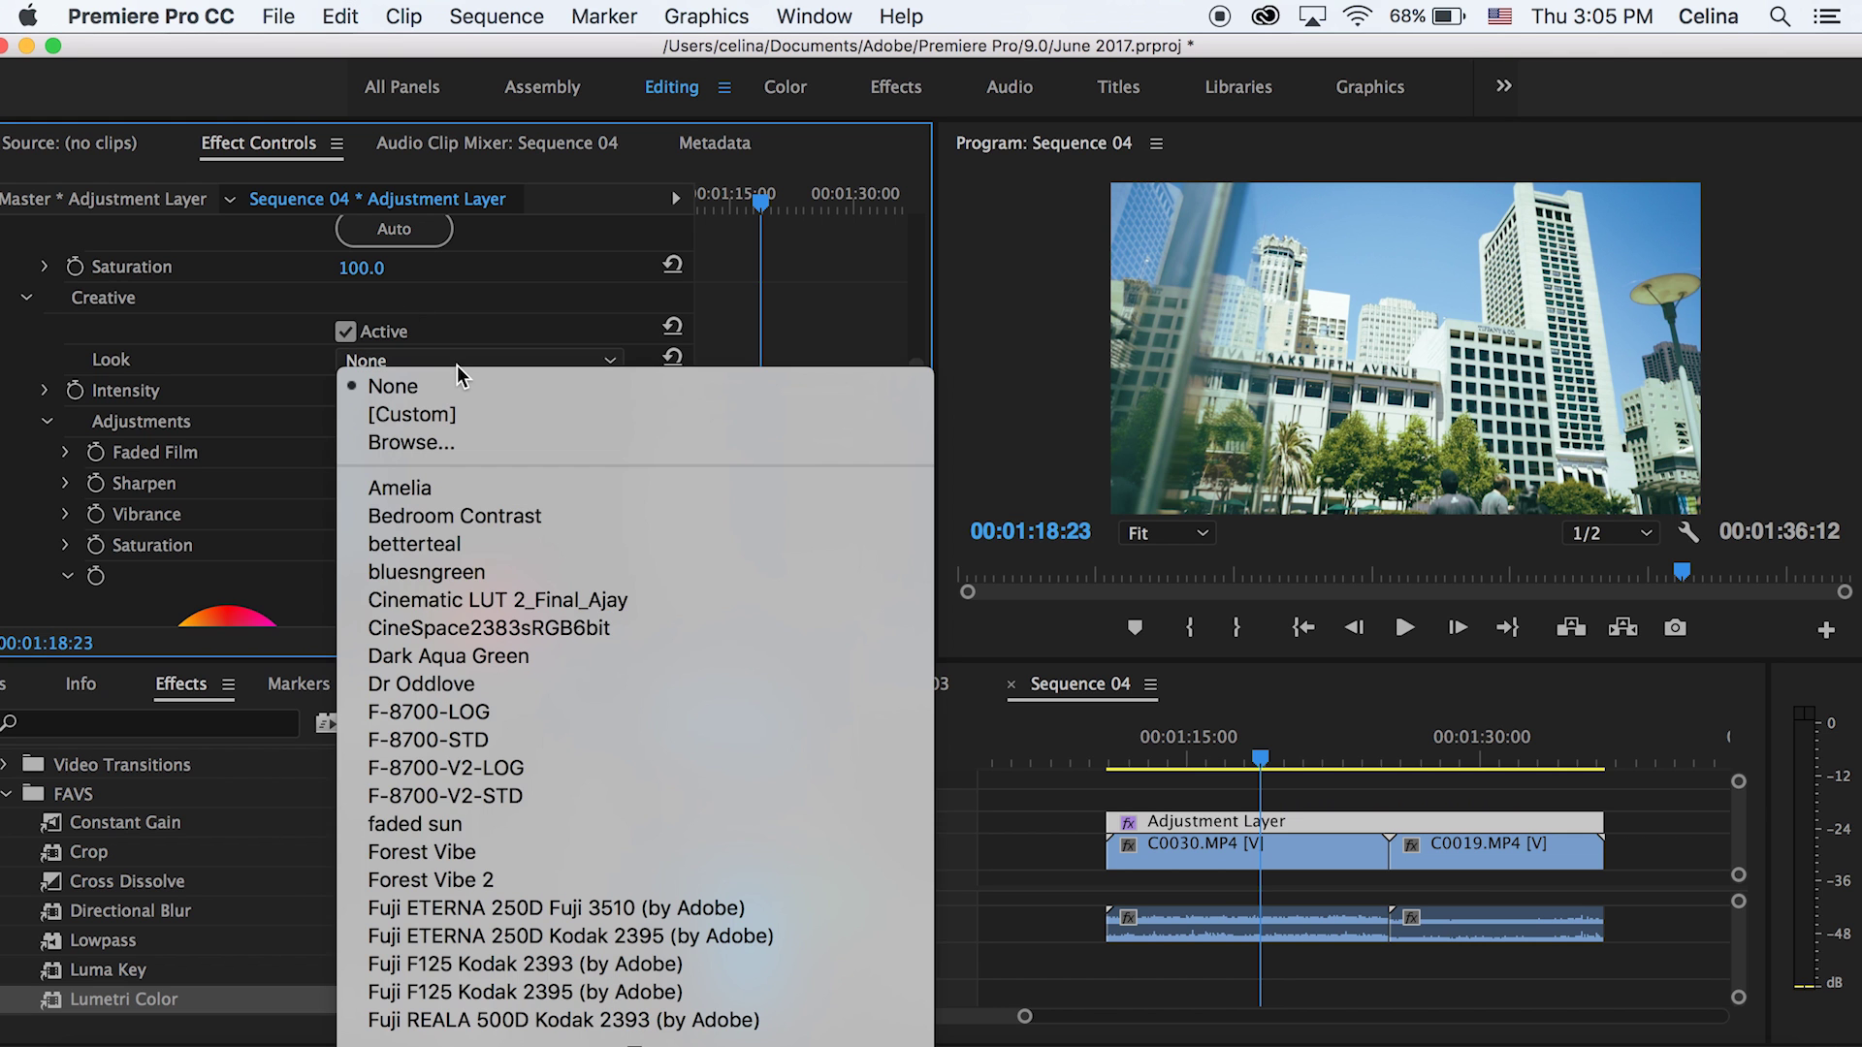
scroll(572, 824, down, 15)
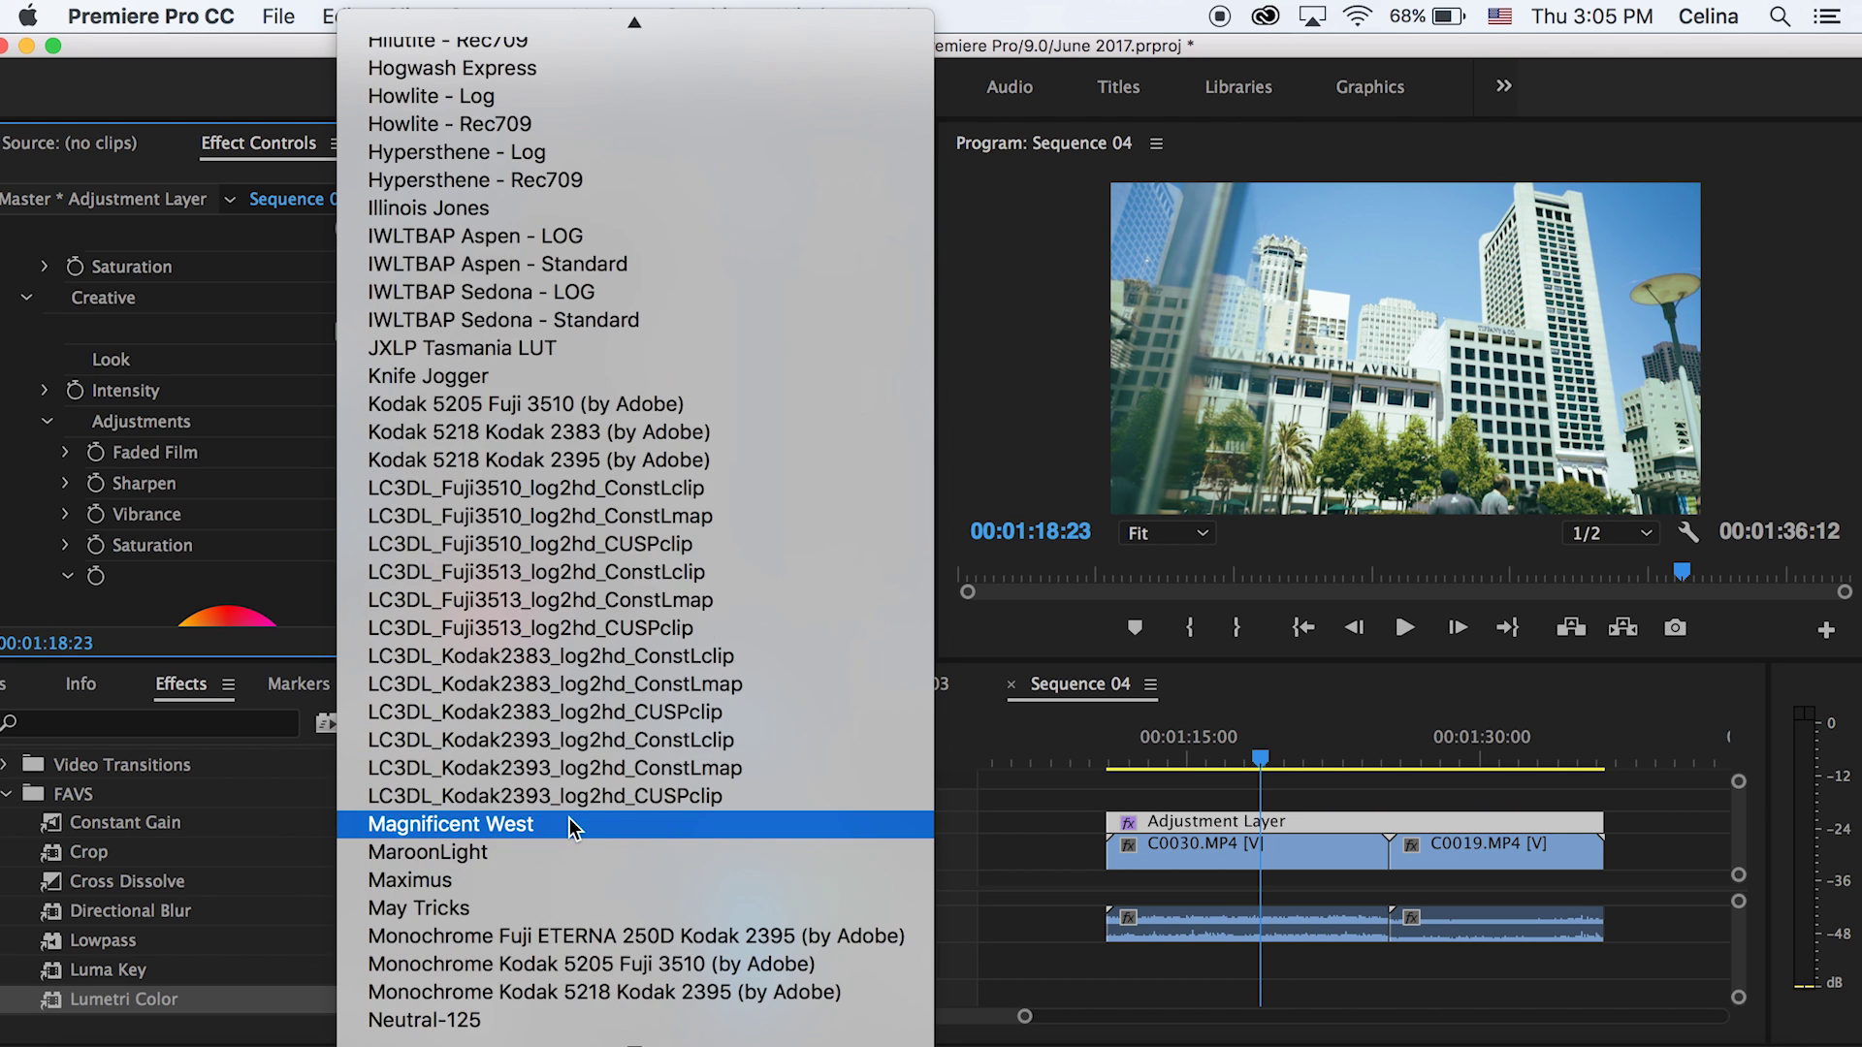
scroll(572, 827, down, 10)
scroll(538, 876, up, 20)
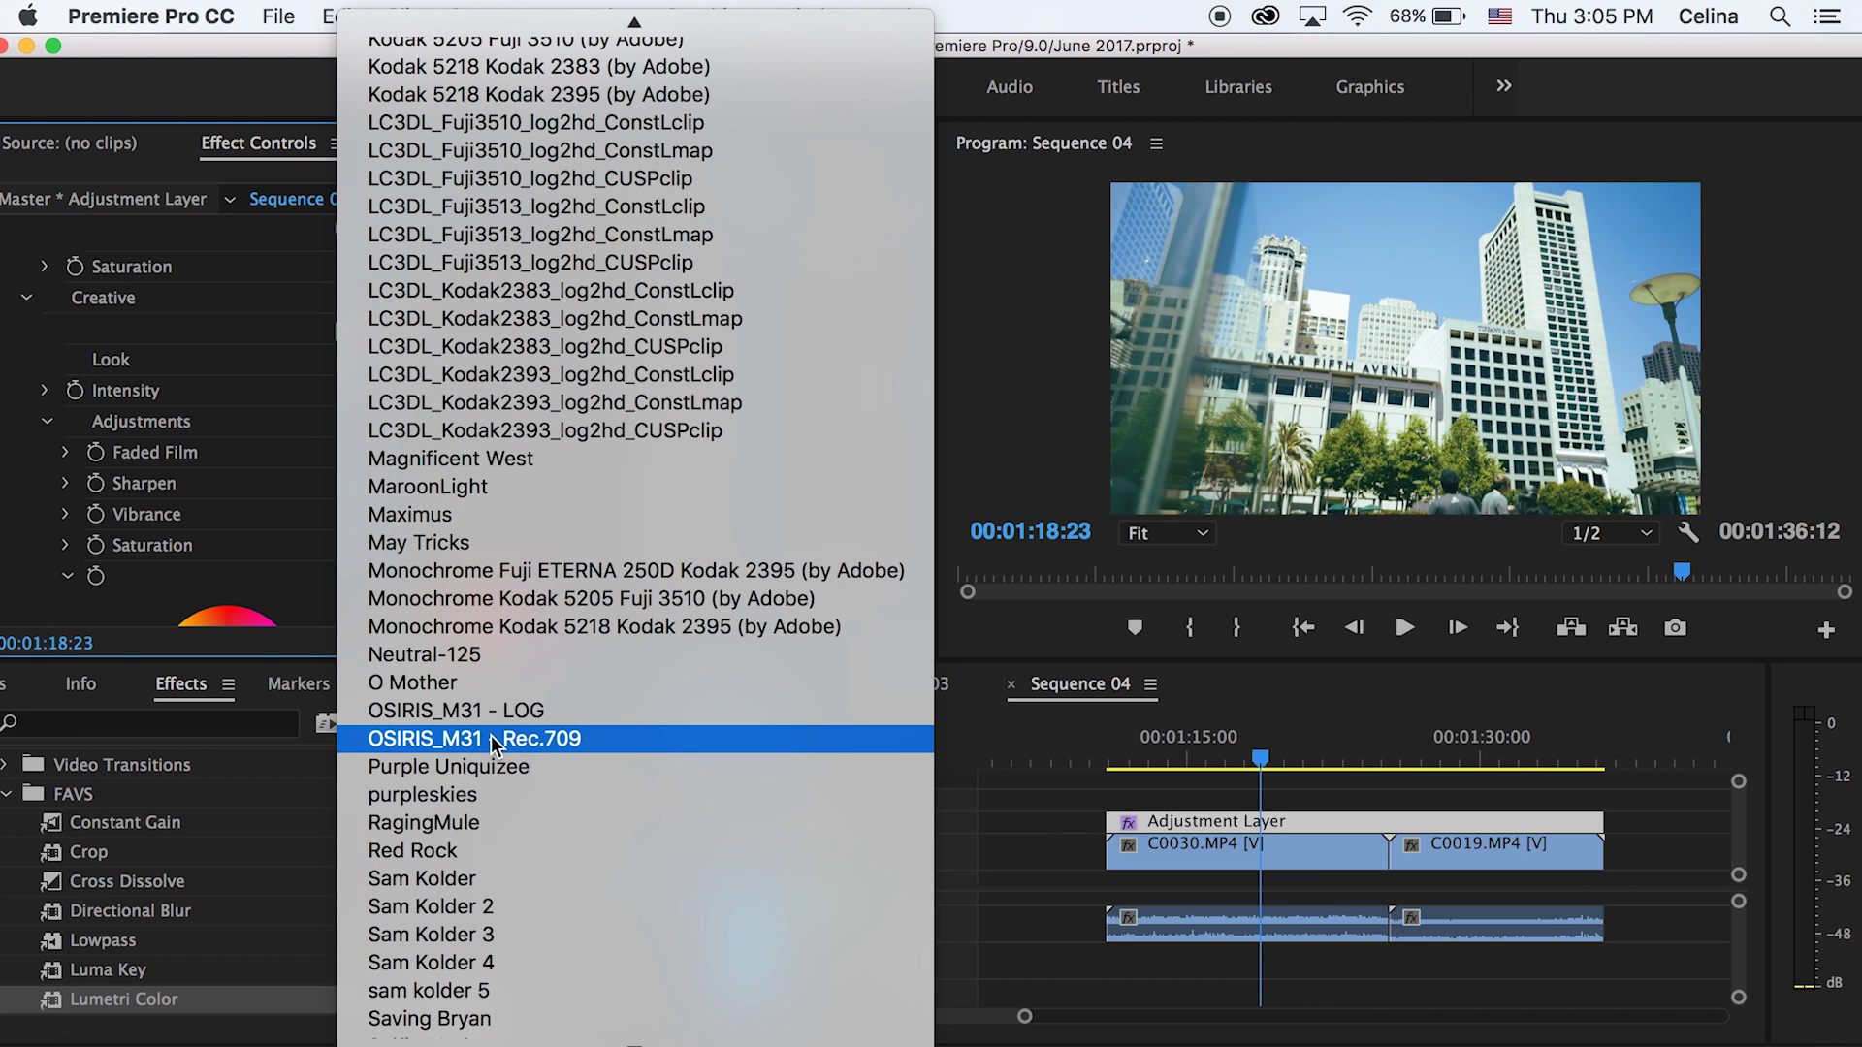
click(490, 739)
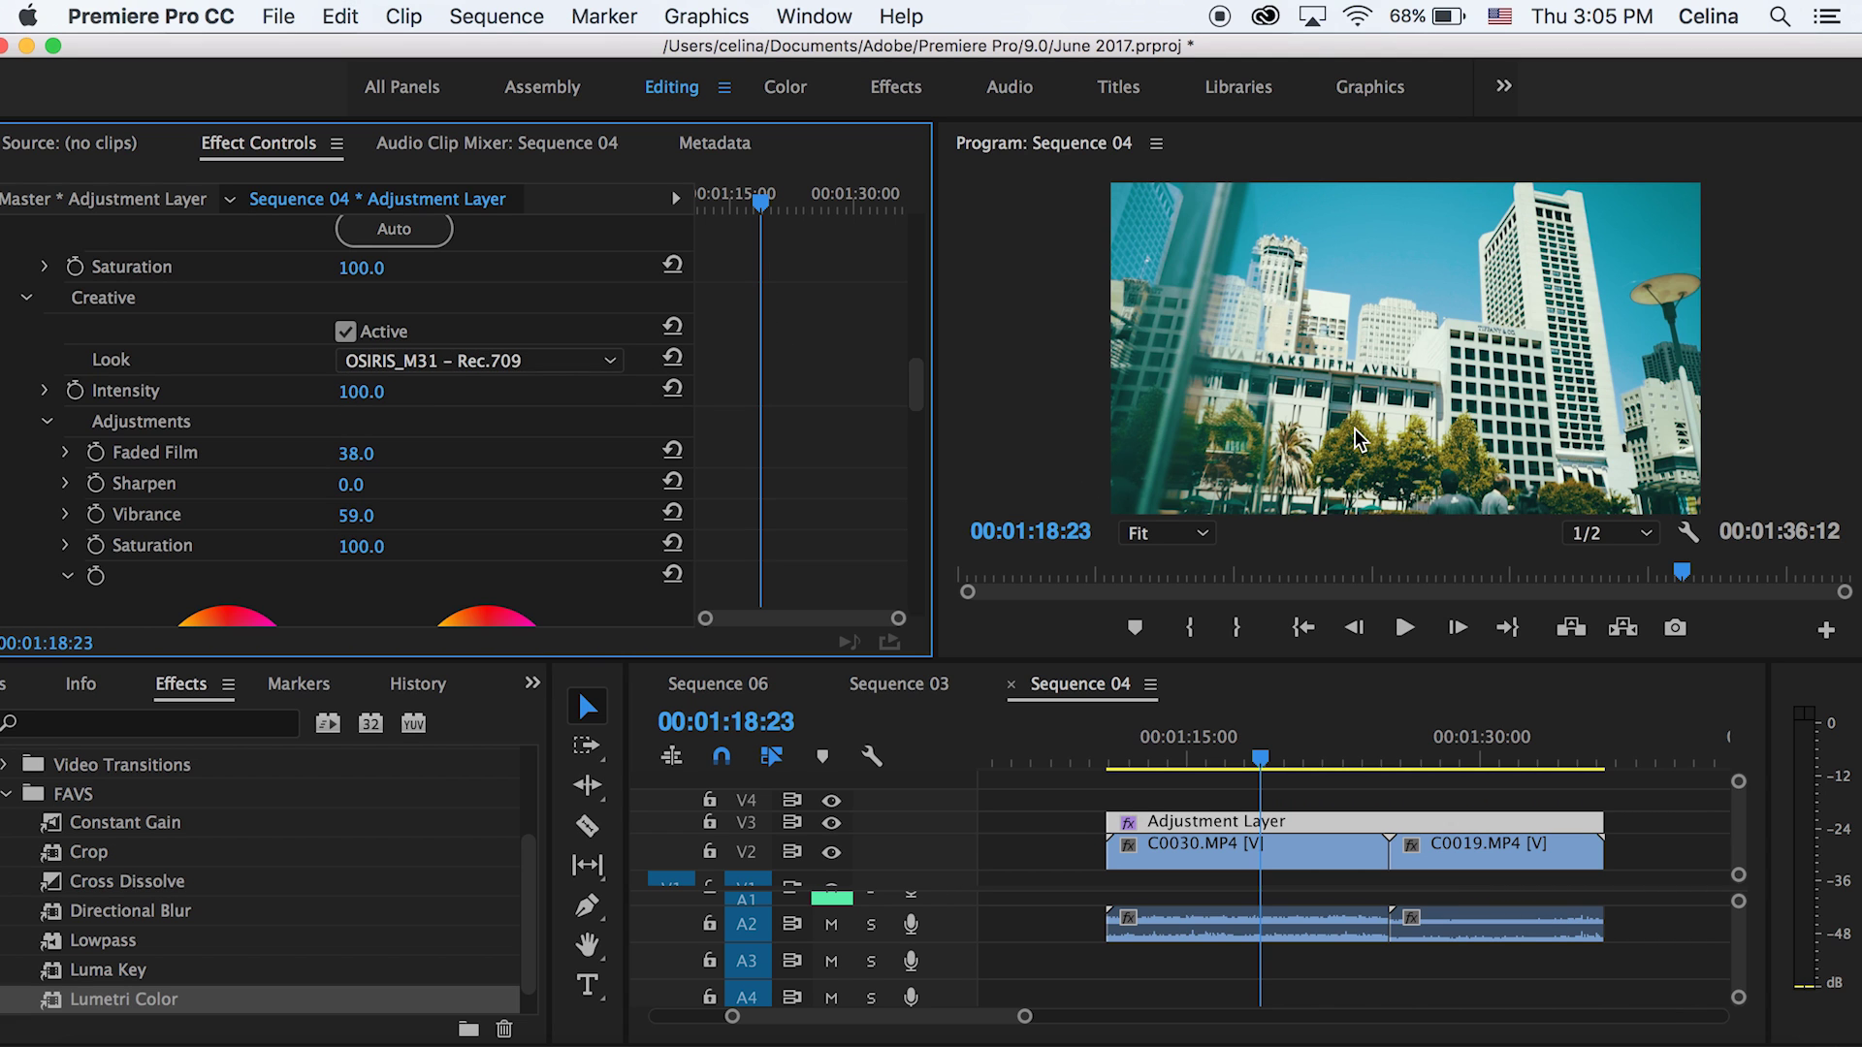
- Lower the look Intensity to 42, toggling V3 visibility to compare the grade
mouse_move(360, 392)
mouse_down()
mouse_move(320, 392)
mouse_move(407, 392)
mouse_move(389, 391)
mouse_up()
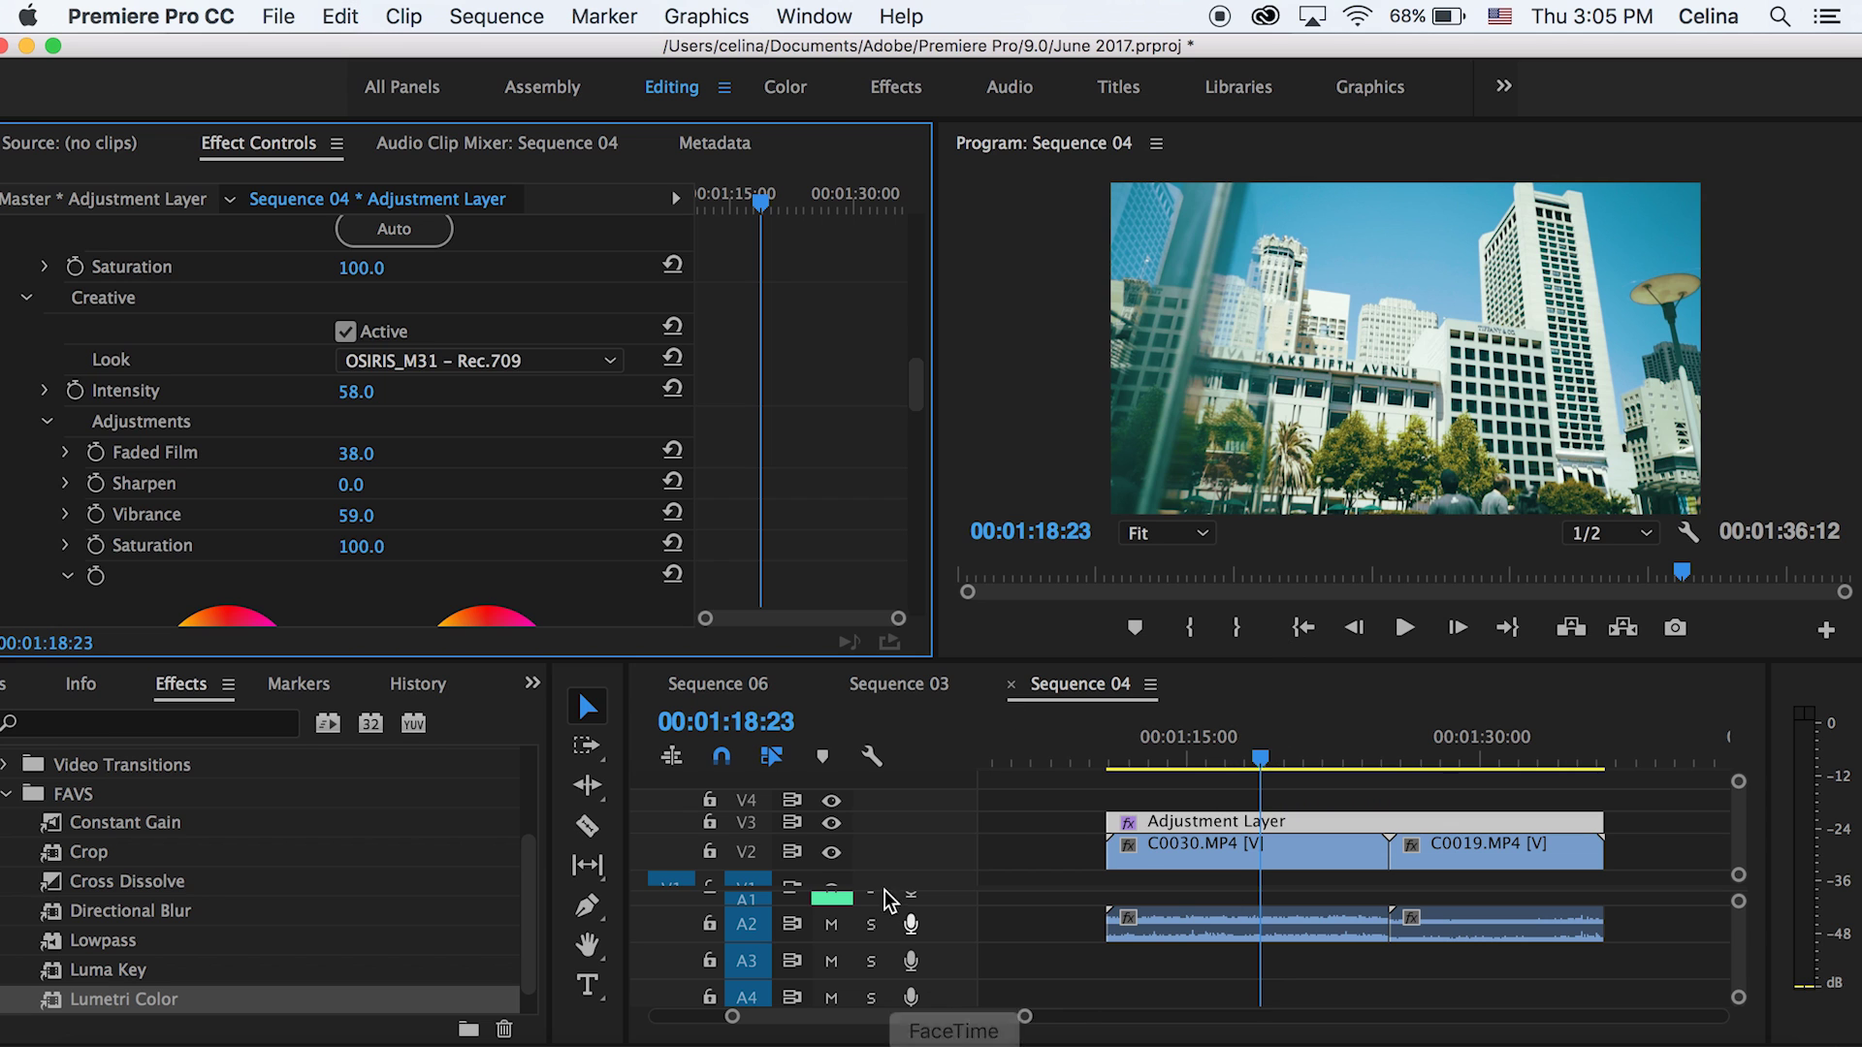
click(832, 823)
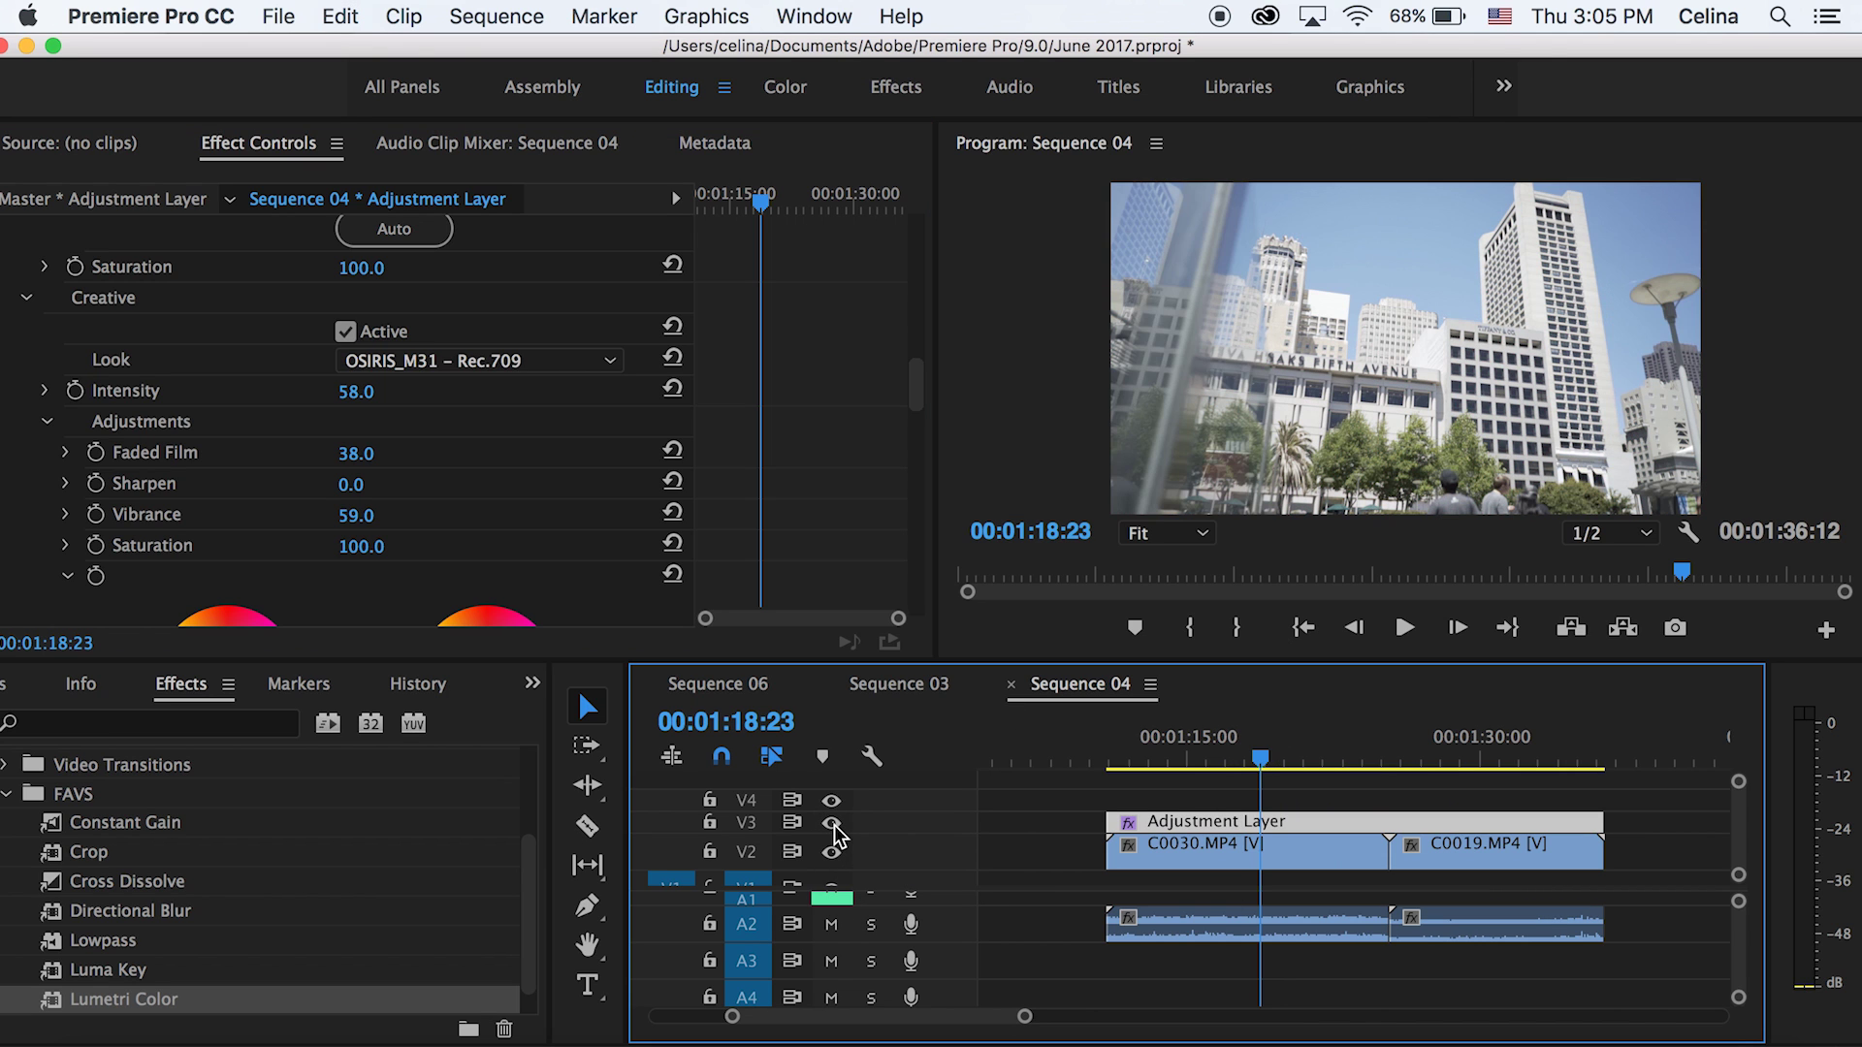
click(832, 823)
click(832, 823)
click(832, 824)
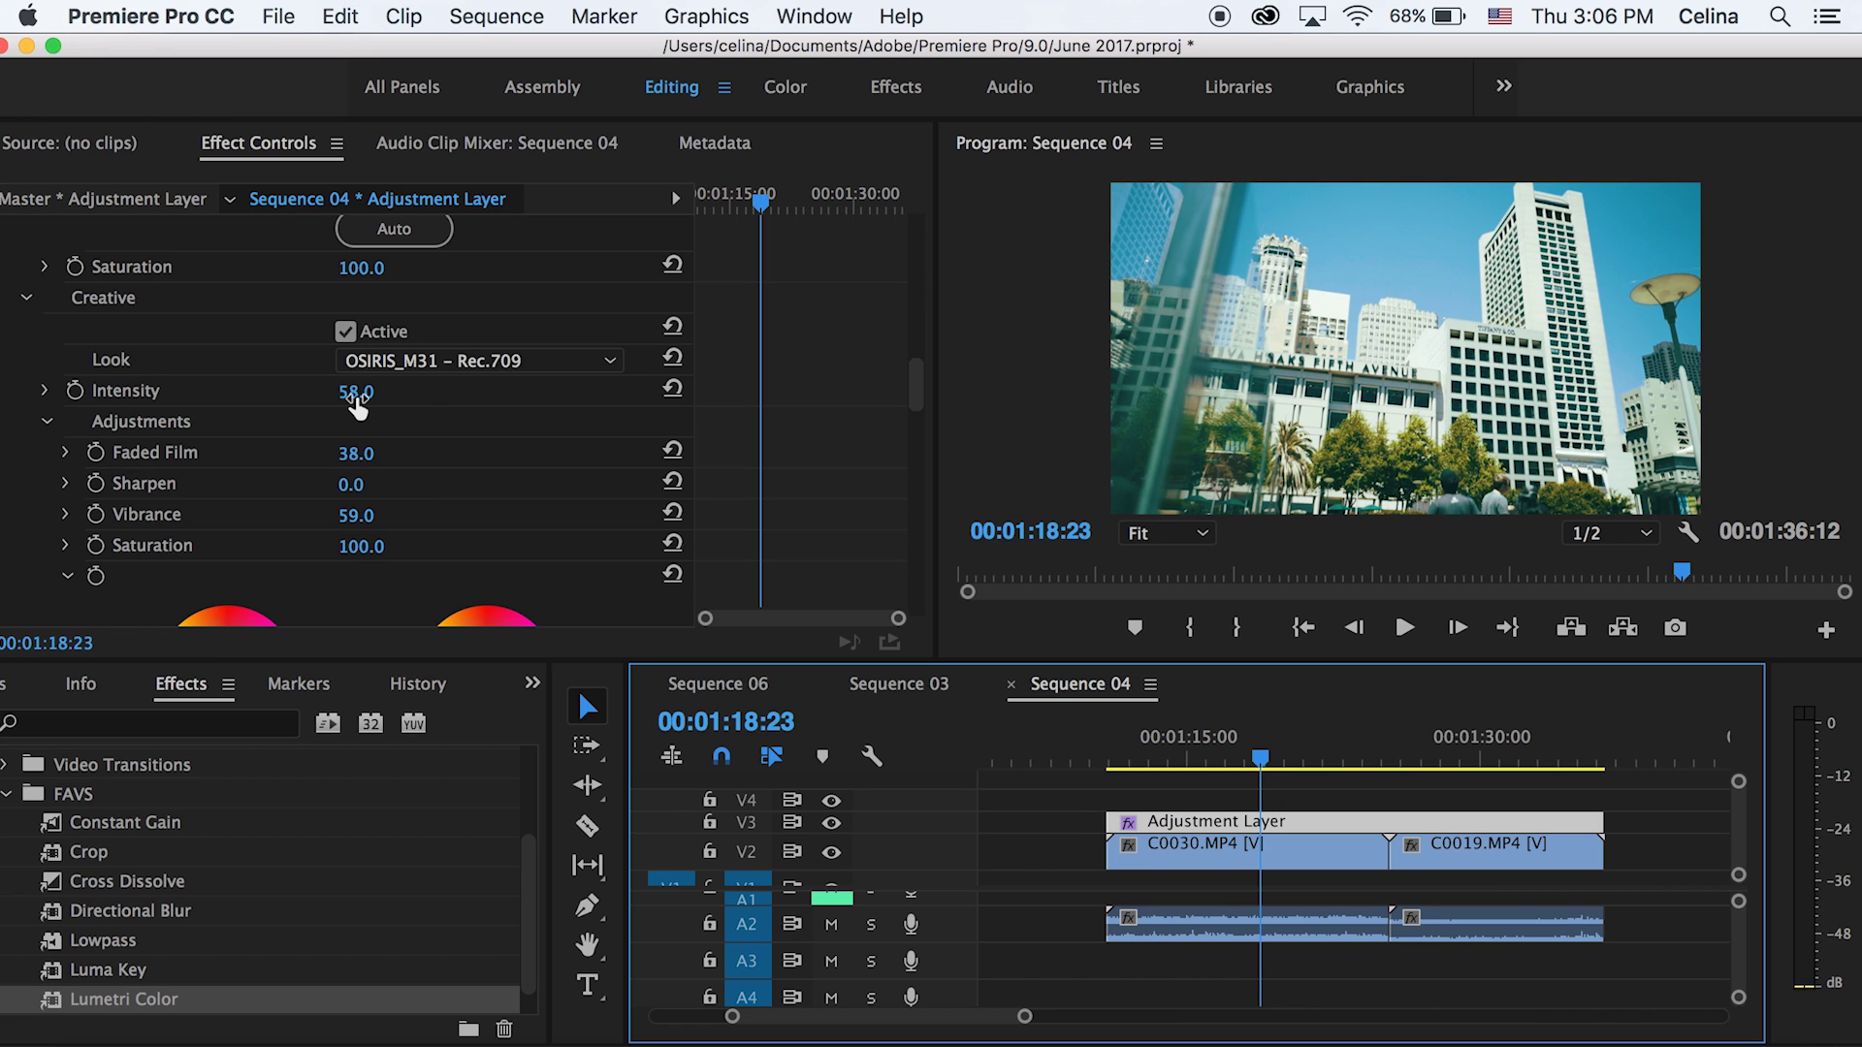
drag(357, 408, 366, 453)
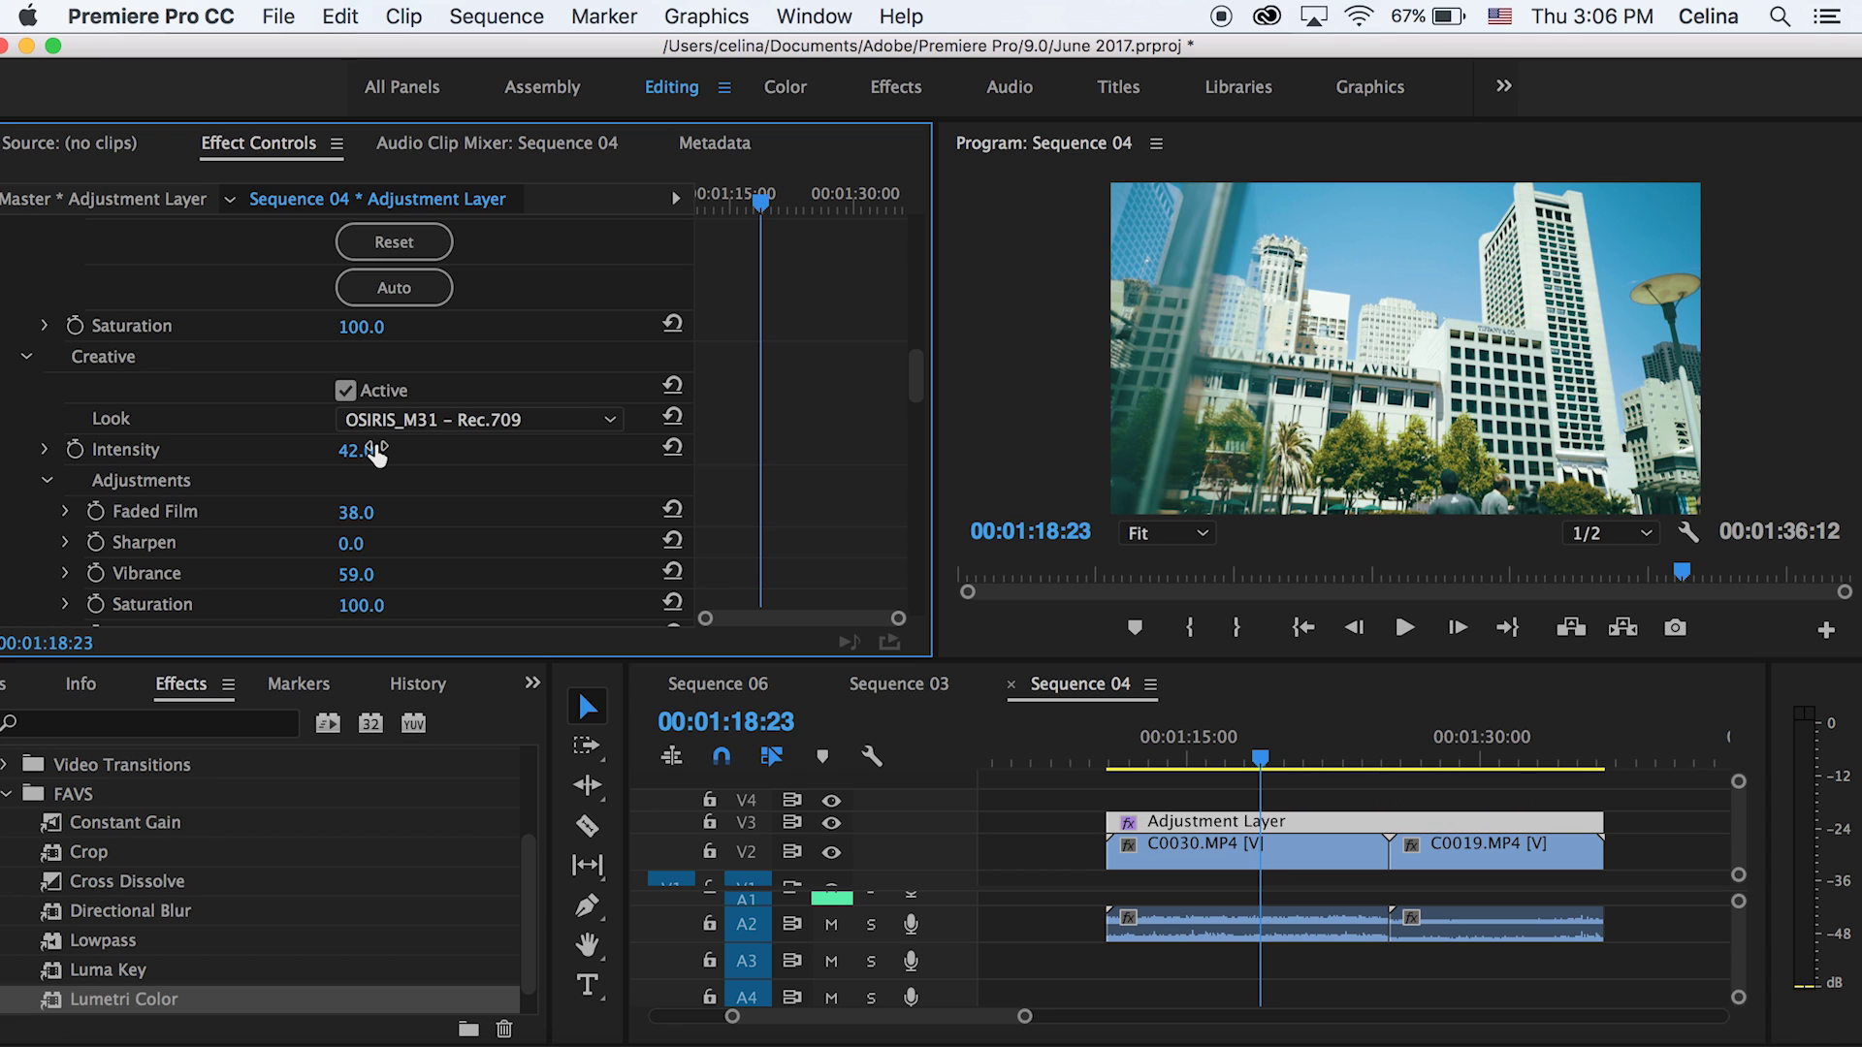
drag(1285, 747, 1454, 748)
- Move the playhead to 00:01:31:17 in the forest clip and select its adjustment layer
scroll(1425, 880, right, 1)
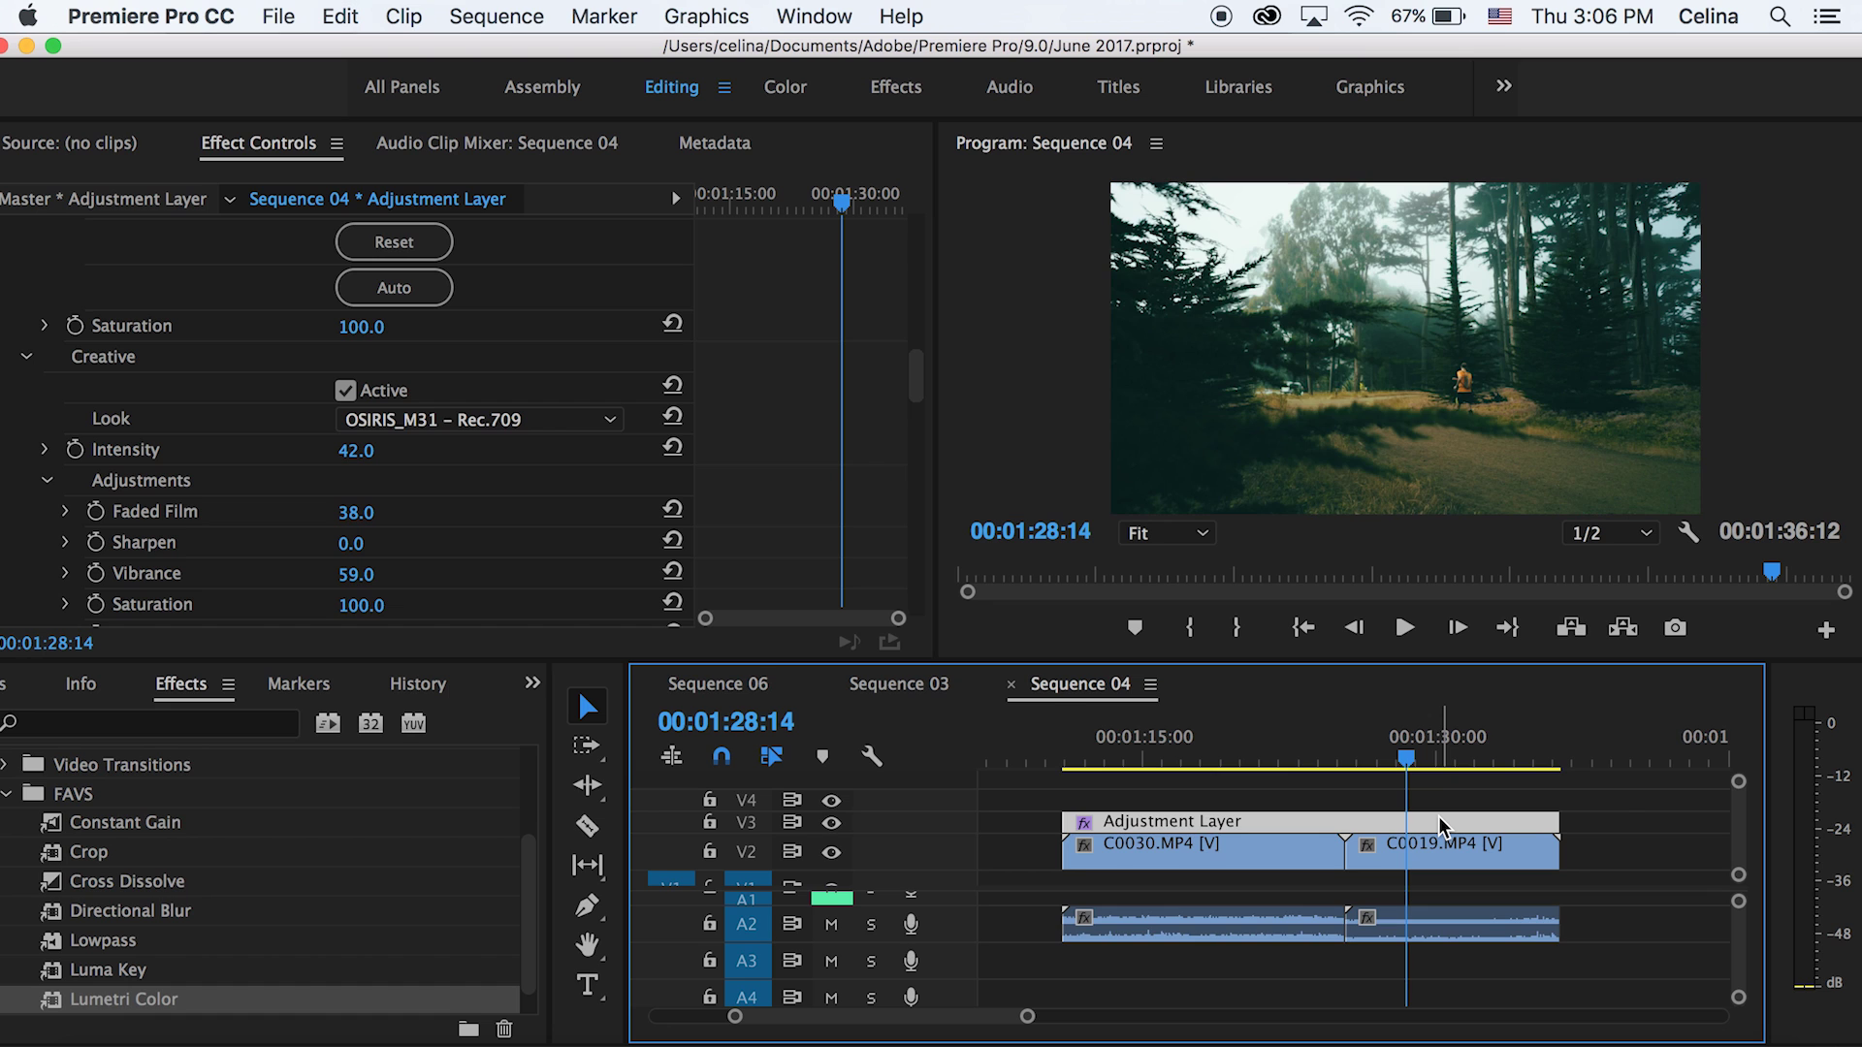
alt+scroll(1442, 825, up, 3)
drag(1324, 752, 1545, 737)
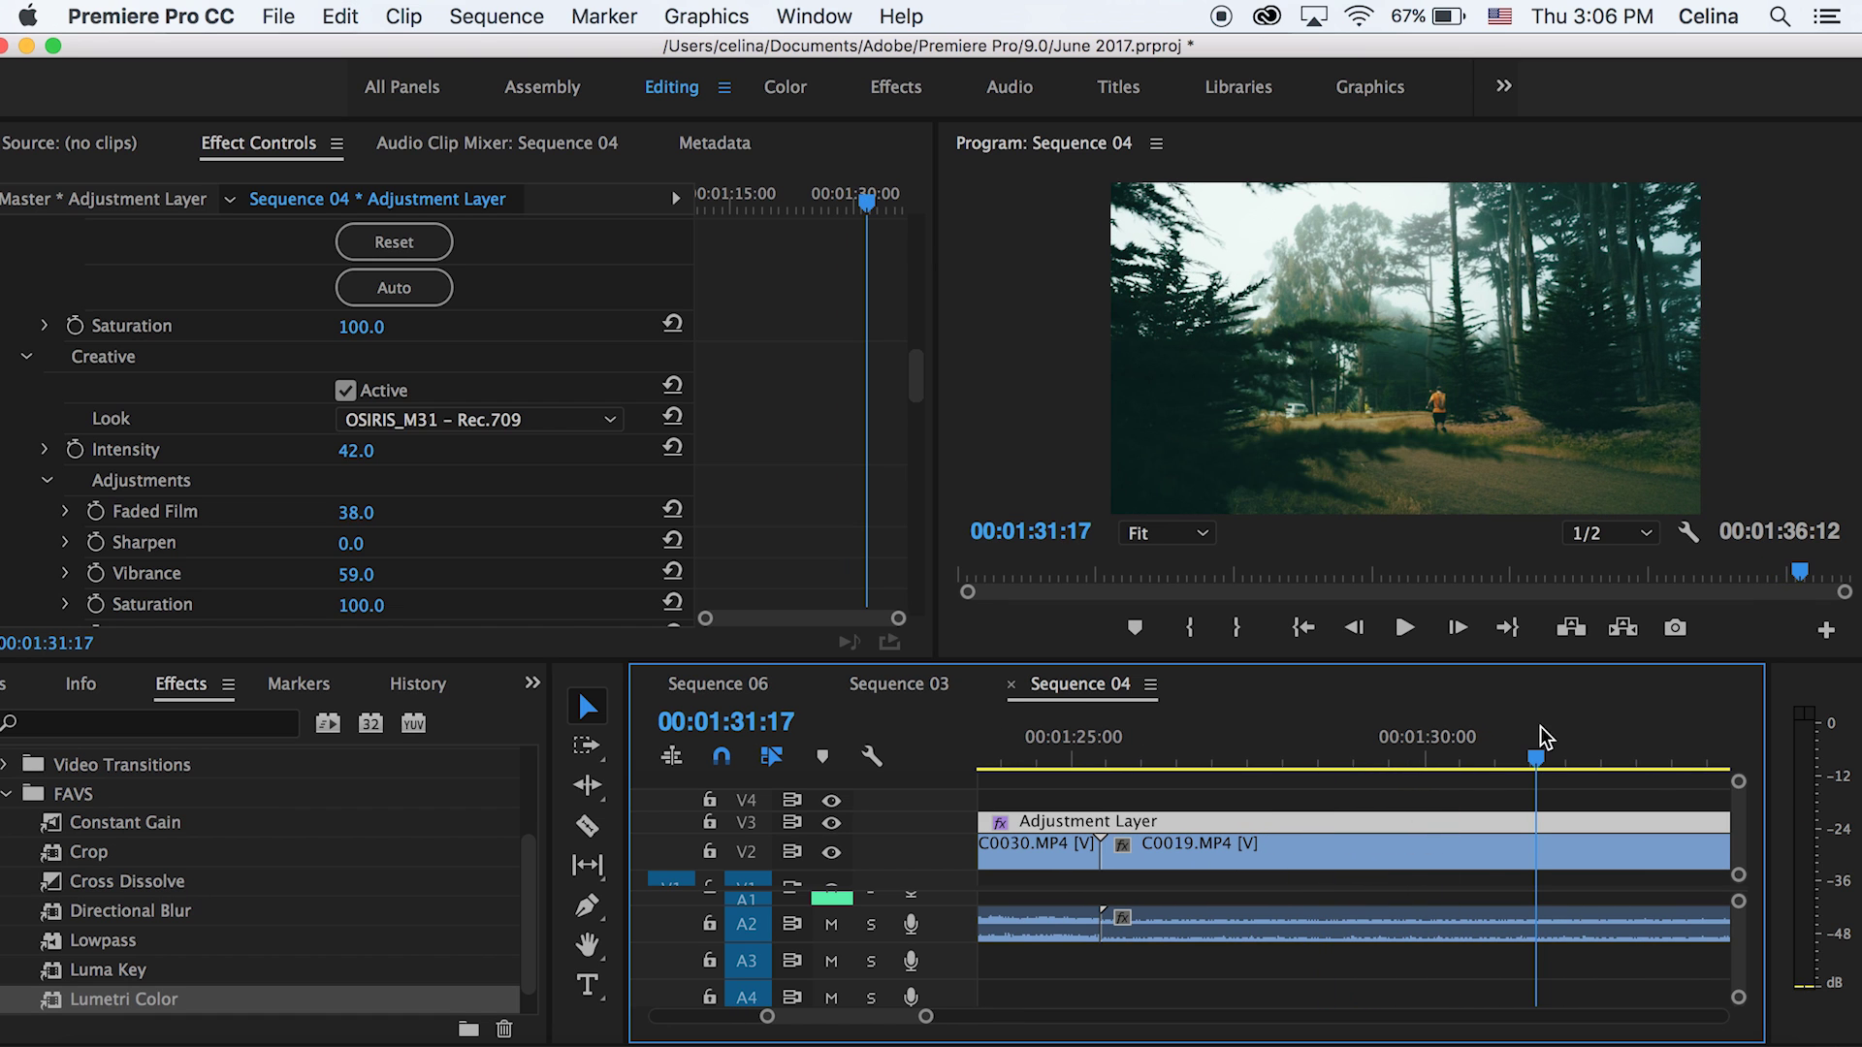
alt+scroll(1458, 943, down, 3)
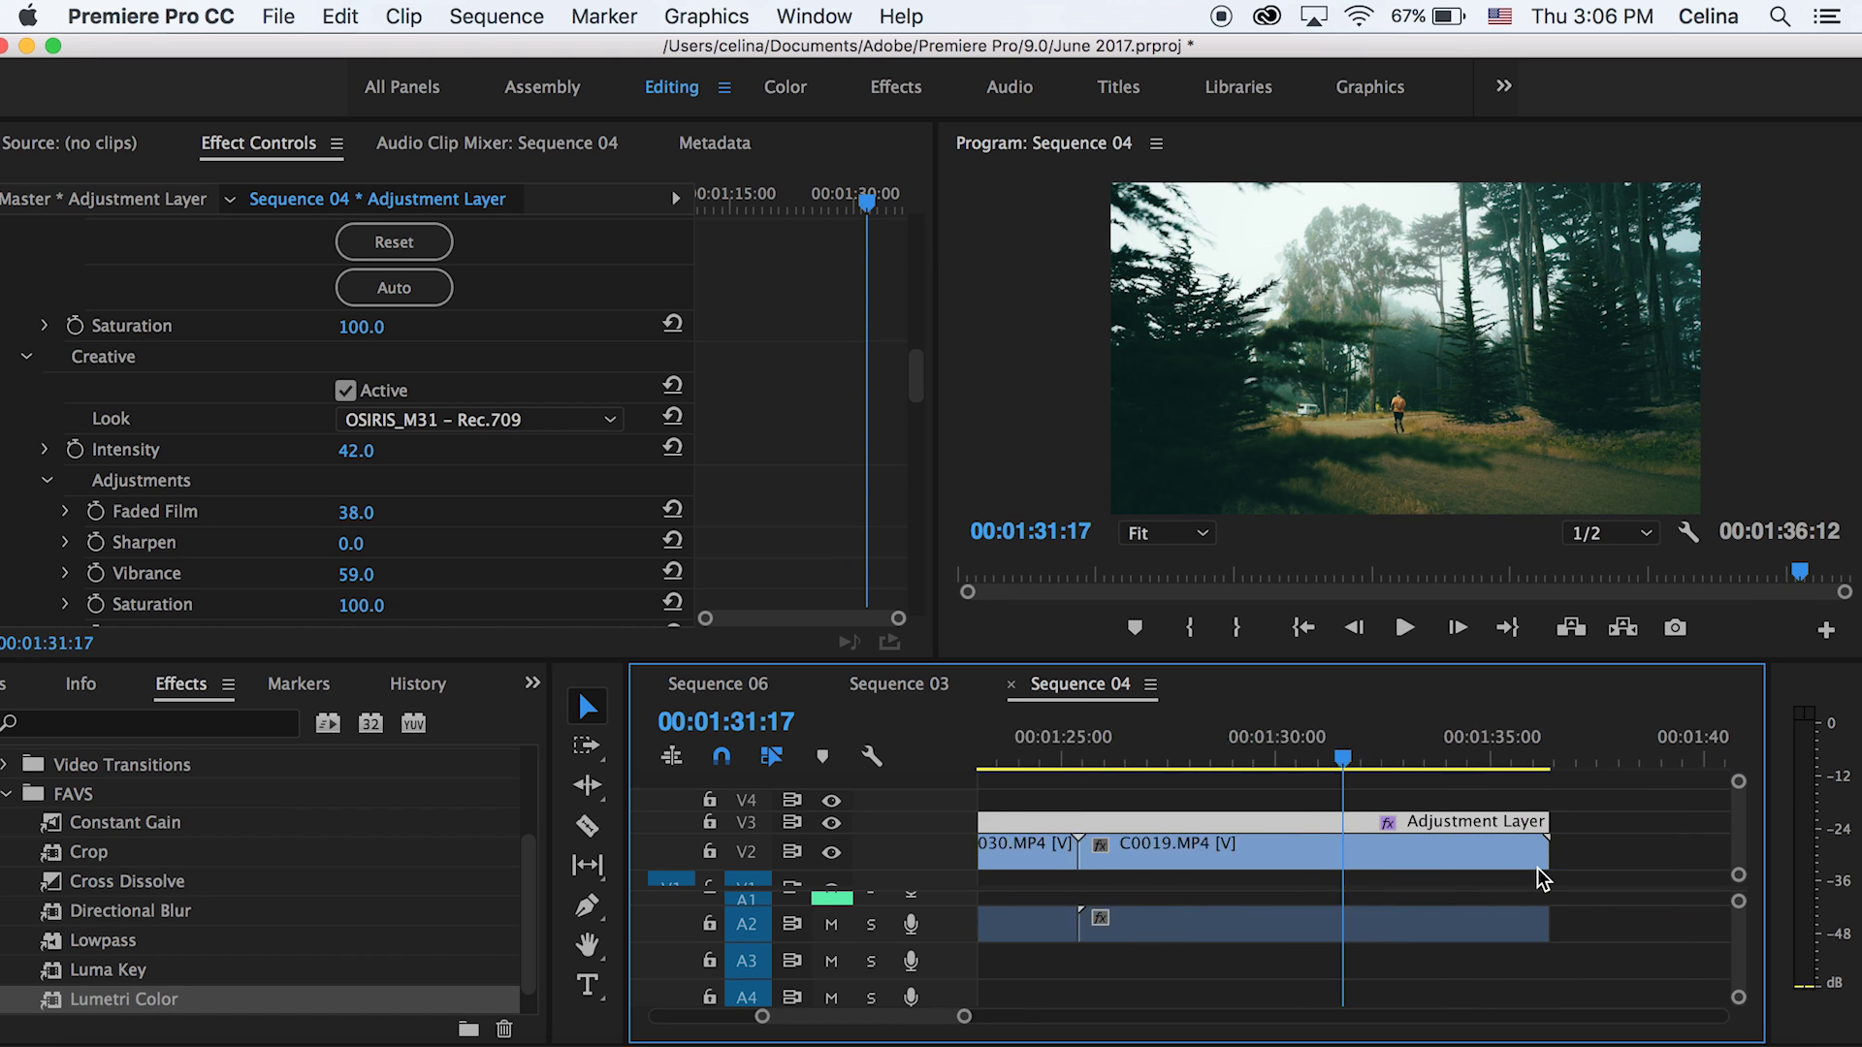
alt+scroll(1196, 836, down, 1)
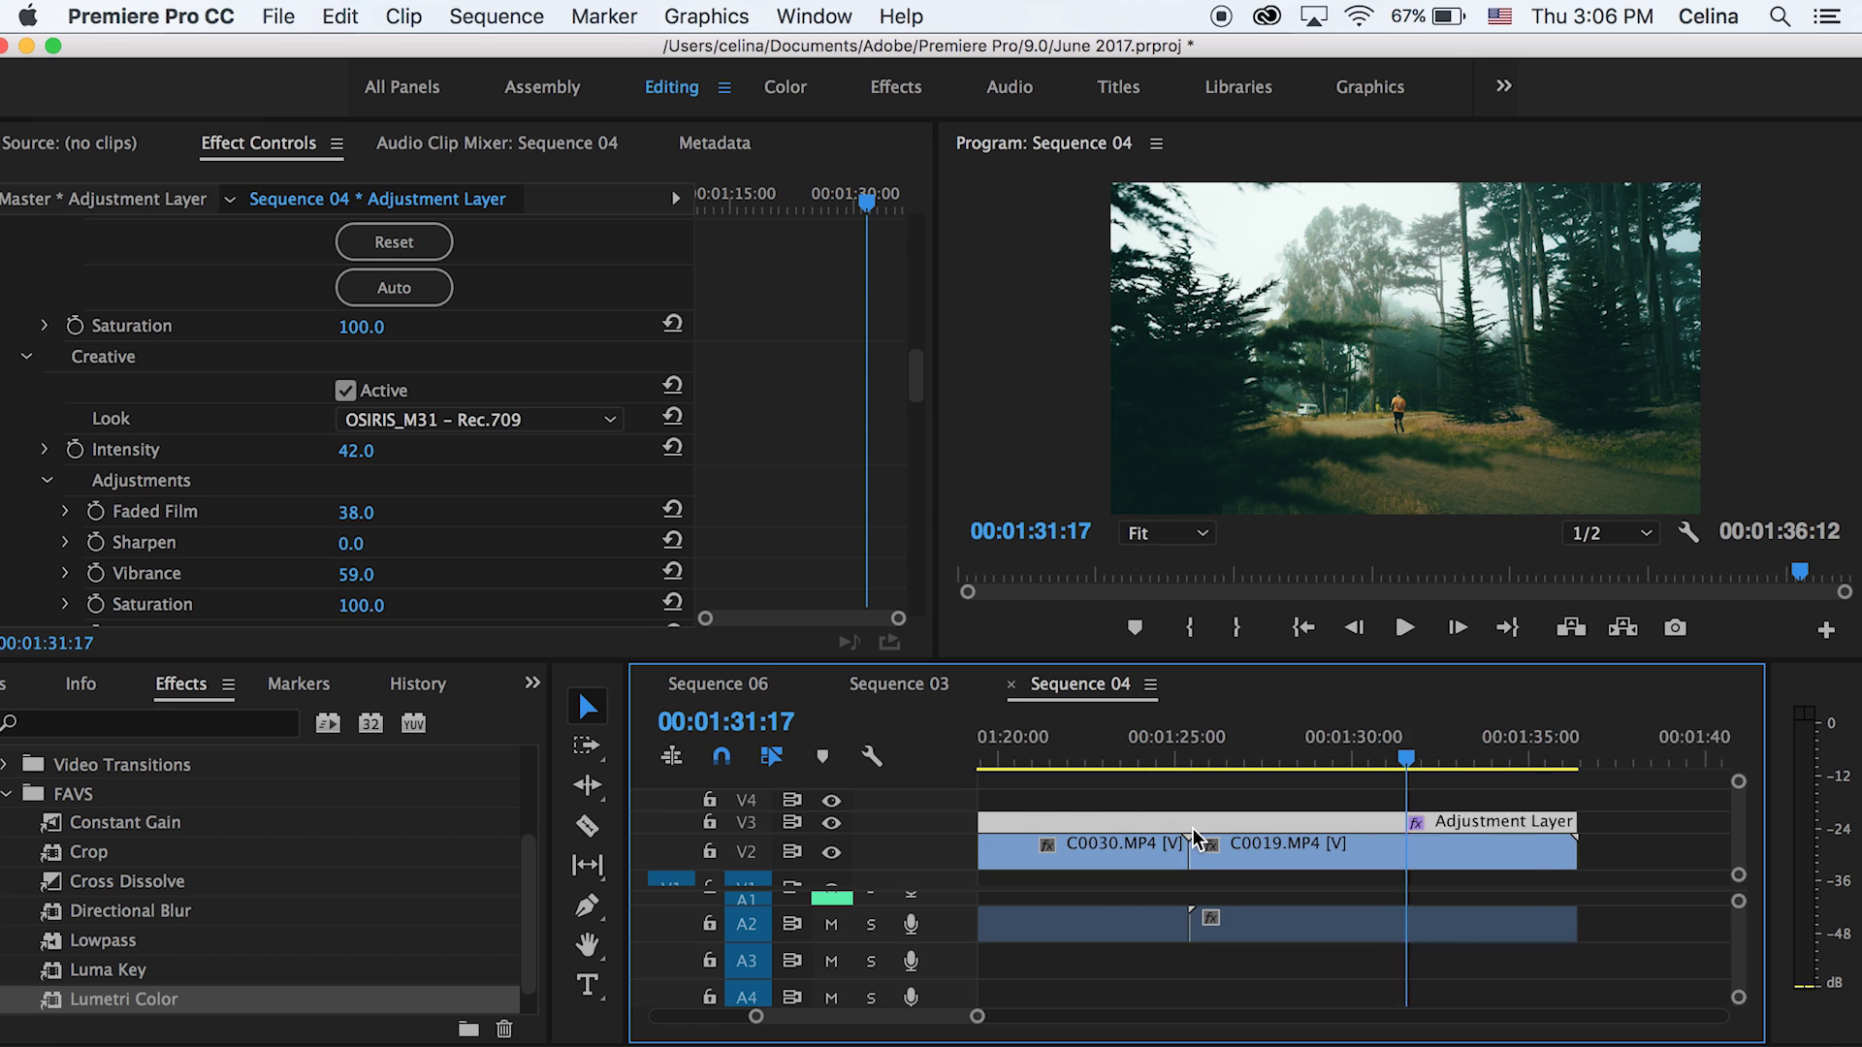
click(1164, 821)
- Reset the Look to None and the Intensity back to 100
alt+scroll(1195, 836, down, 1)
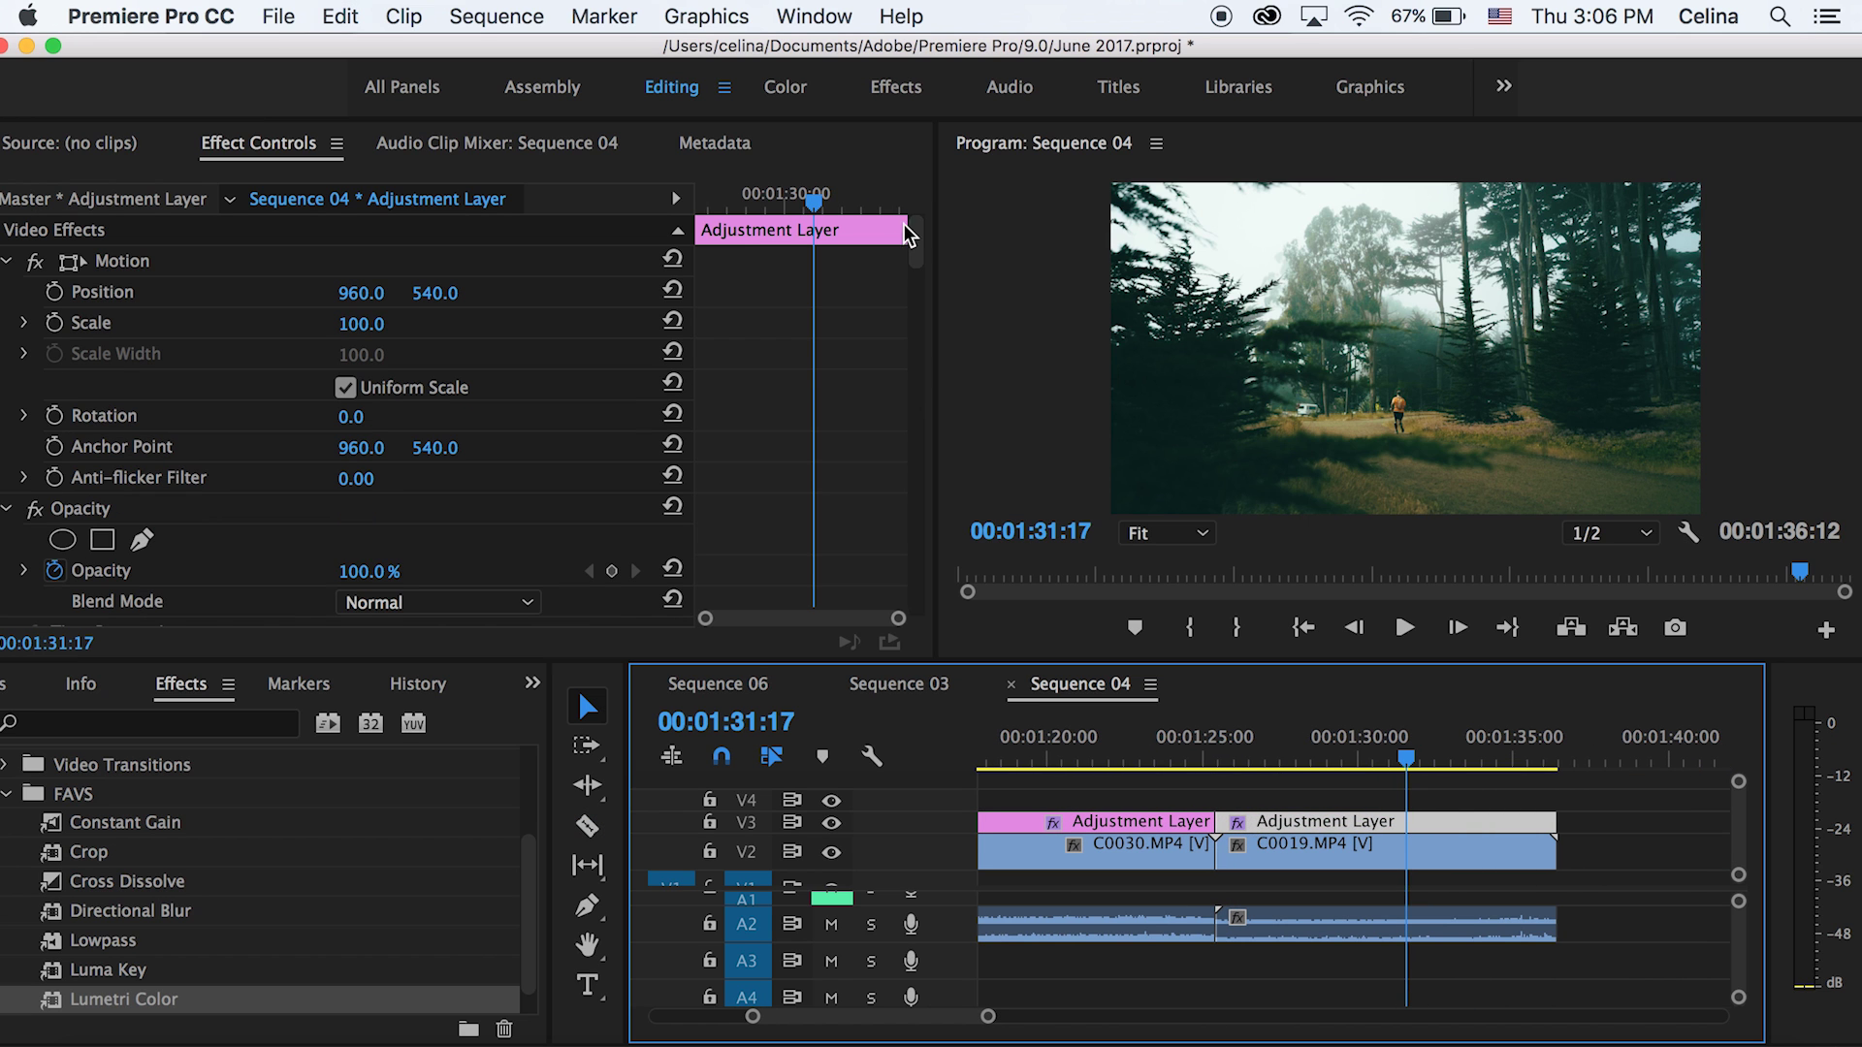
scroll(832, 470, down, 15)
scroll(829, 474, up, 2)
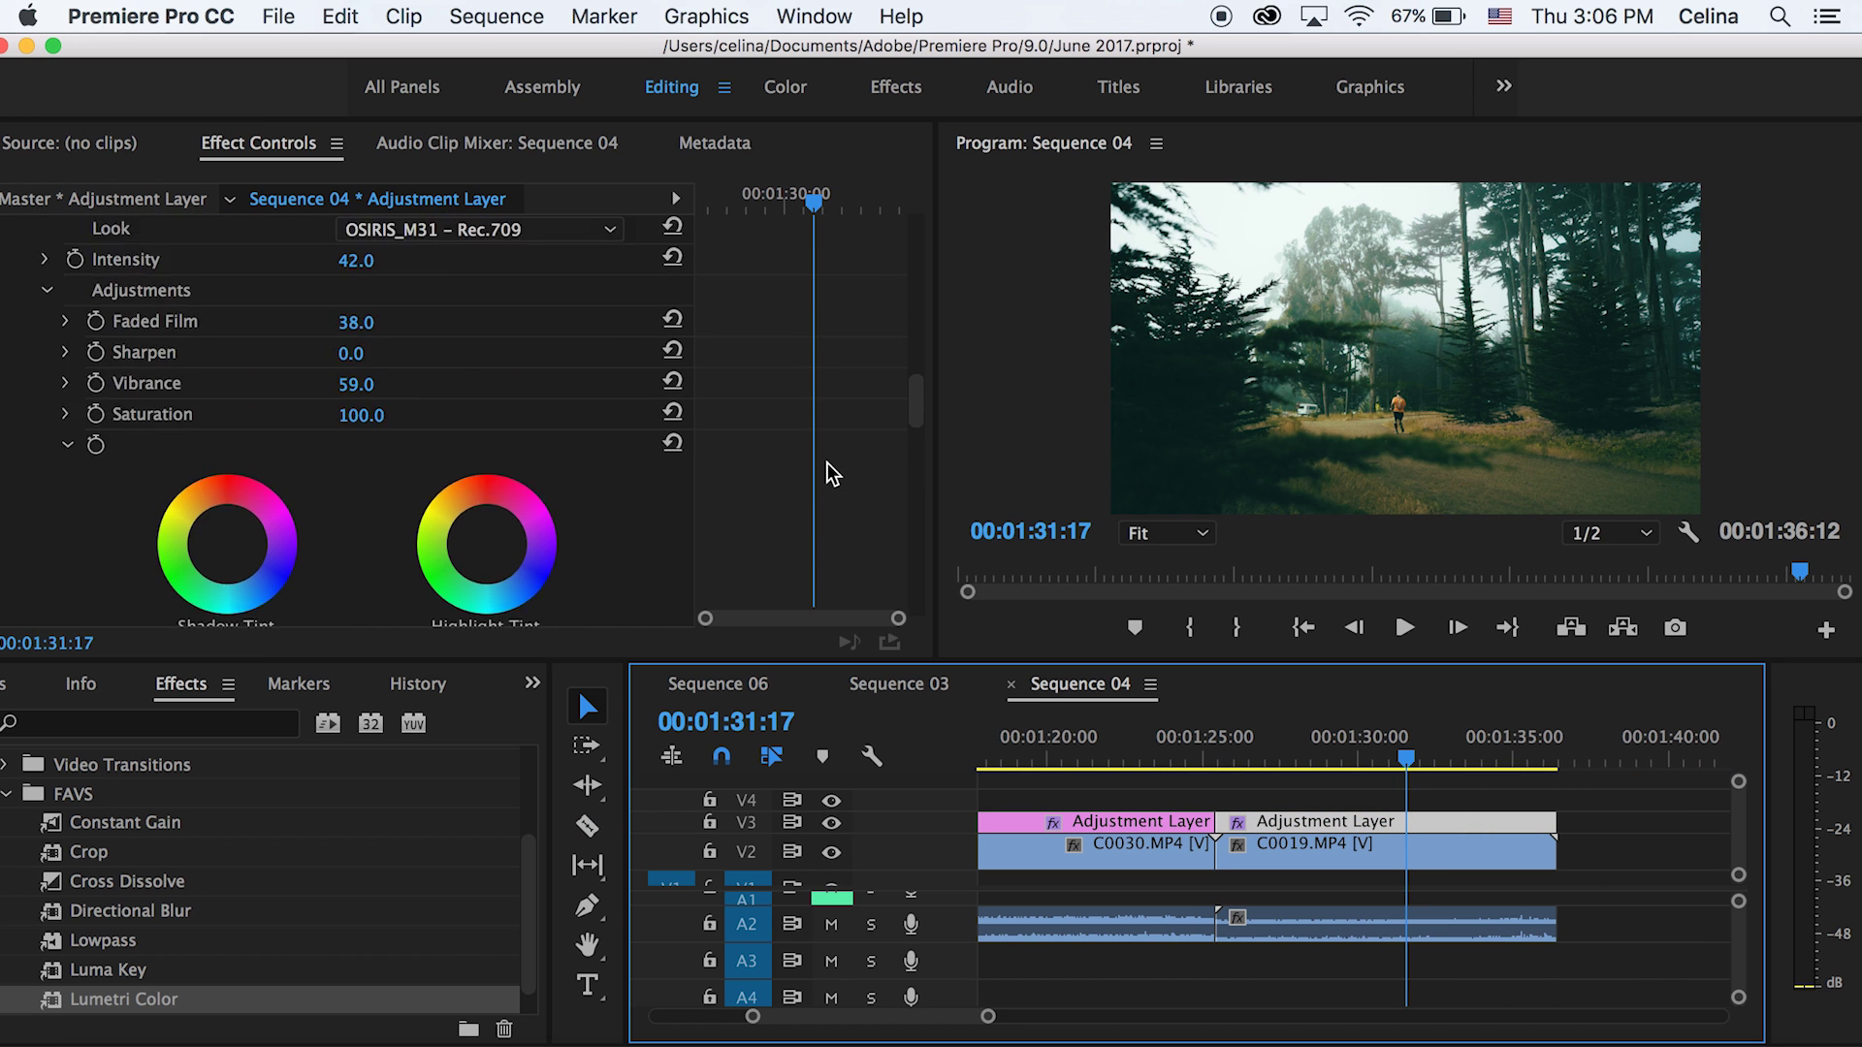
scroll(831, 474, up, 4)
click(671, 591)
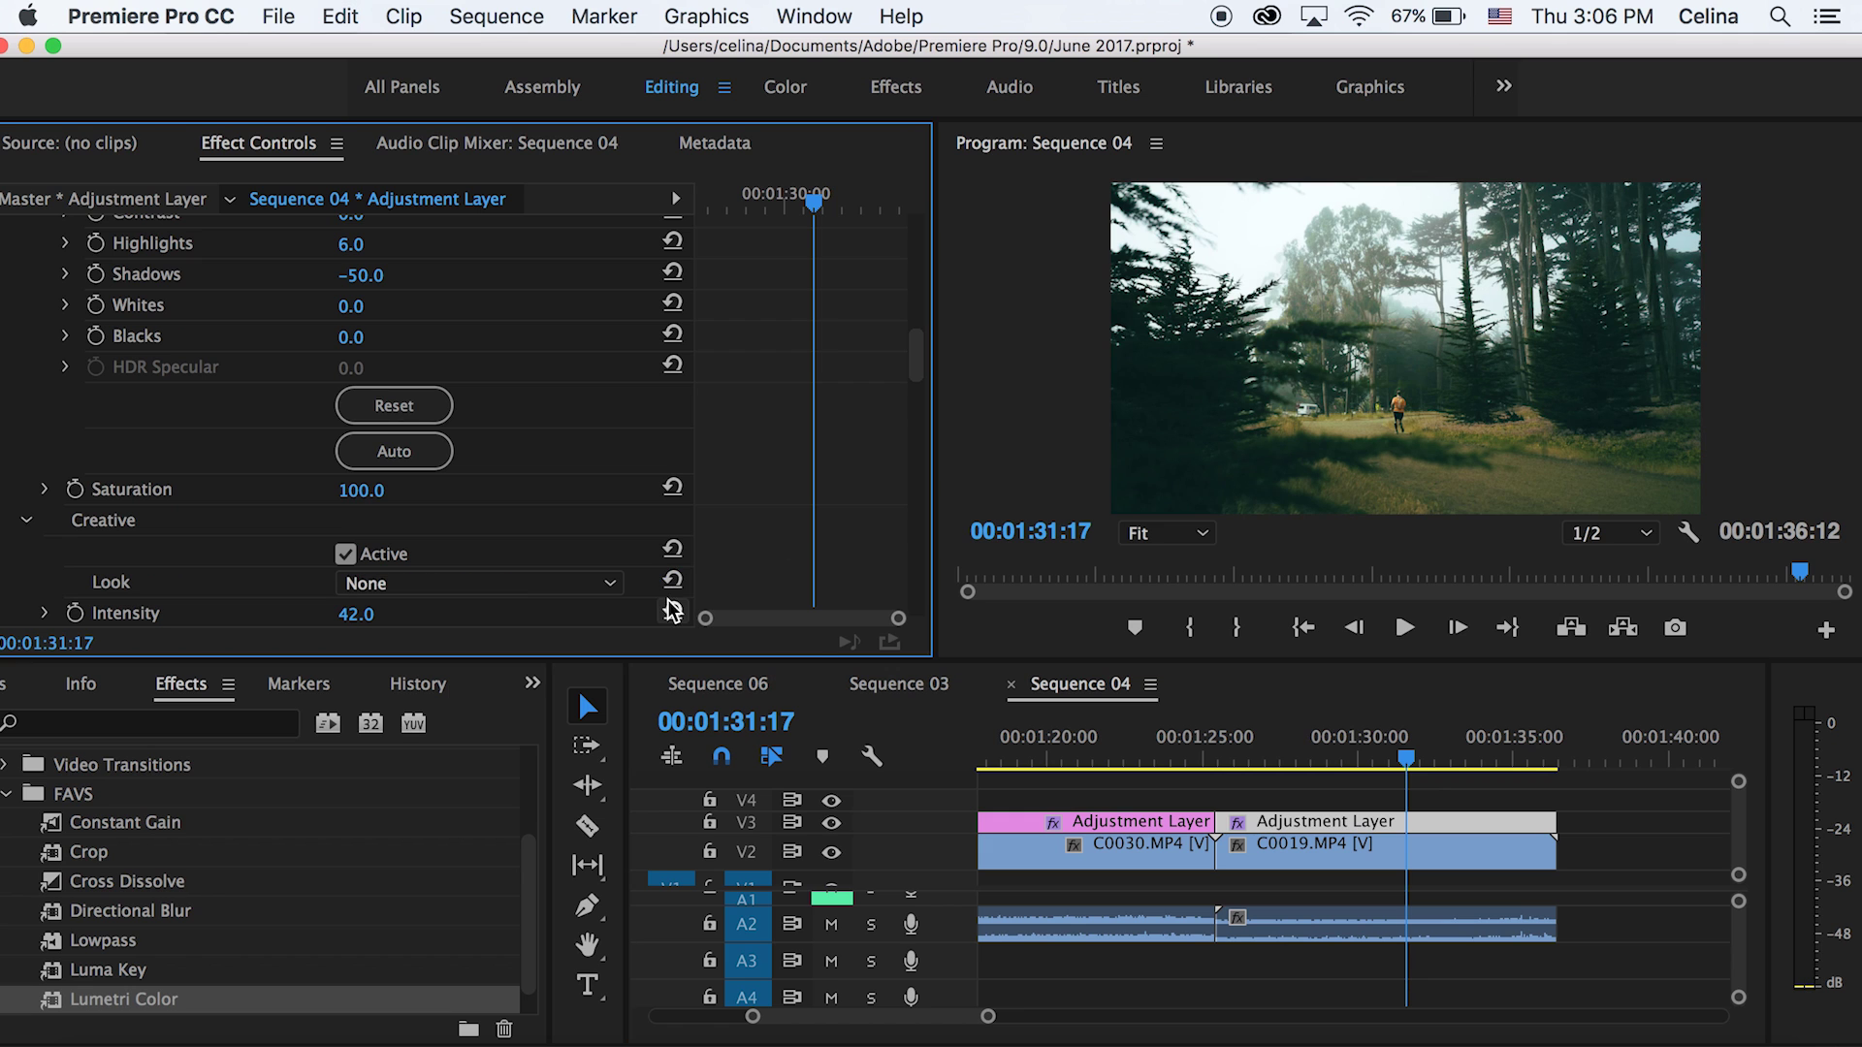
click(671, 611)
- Reset the Shadows and Midtones colour wheels to neutral
scroll(796, 511, down, 10)
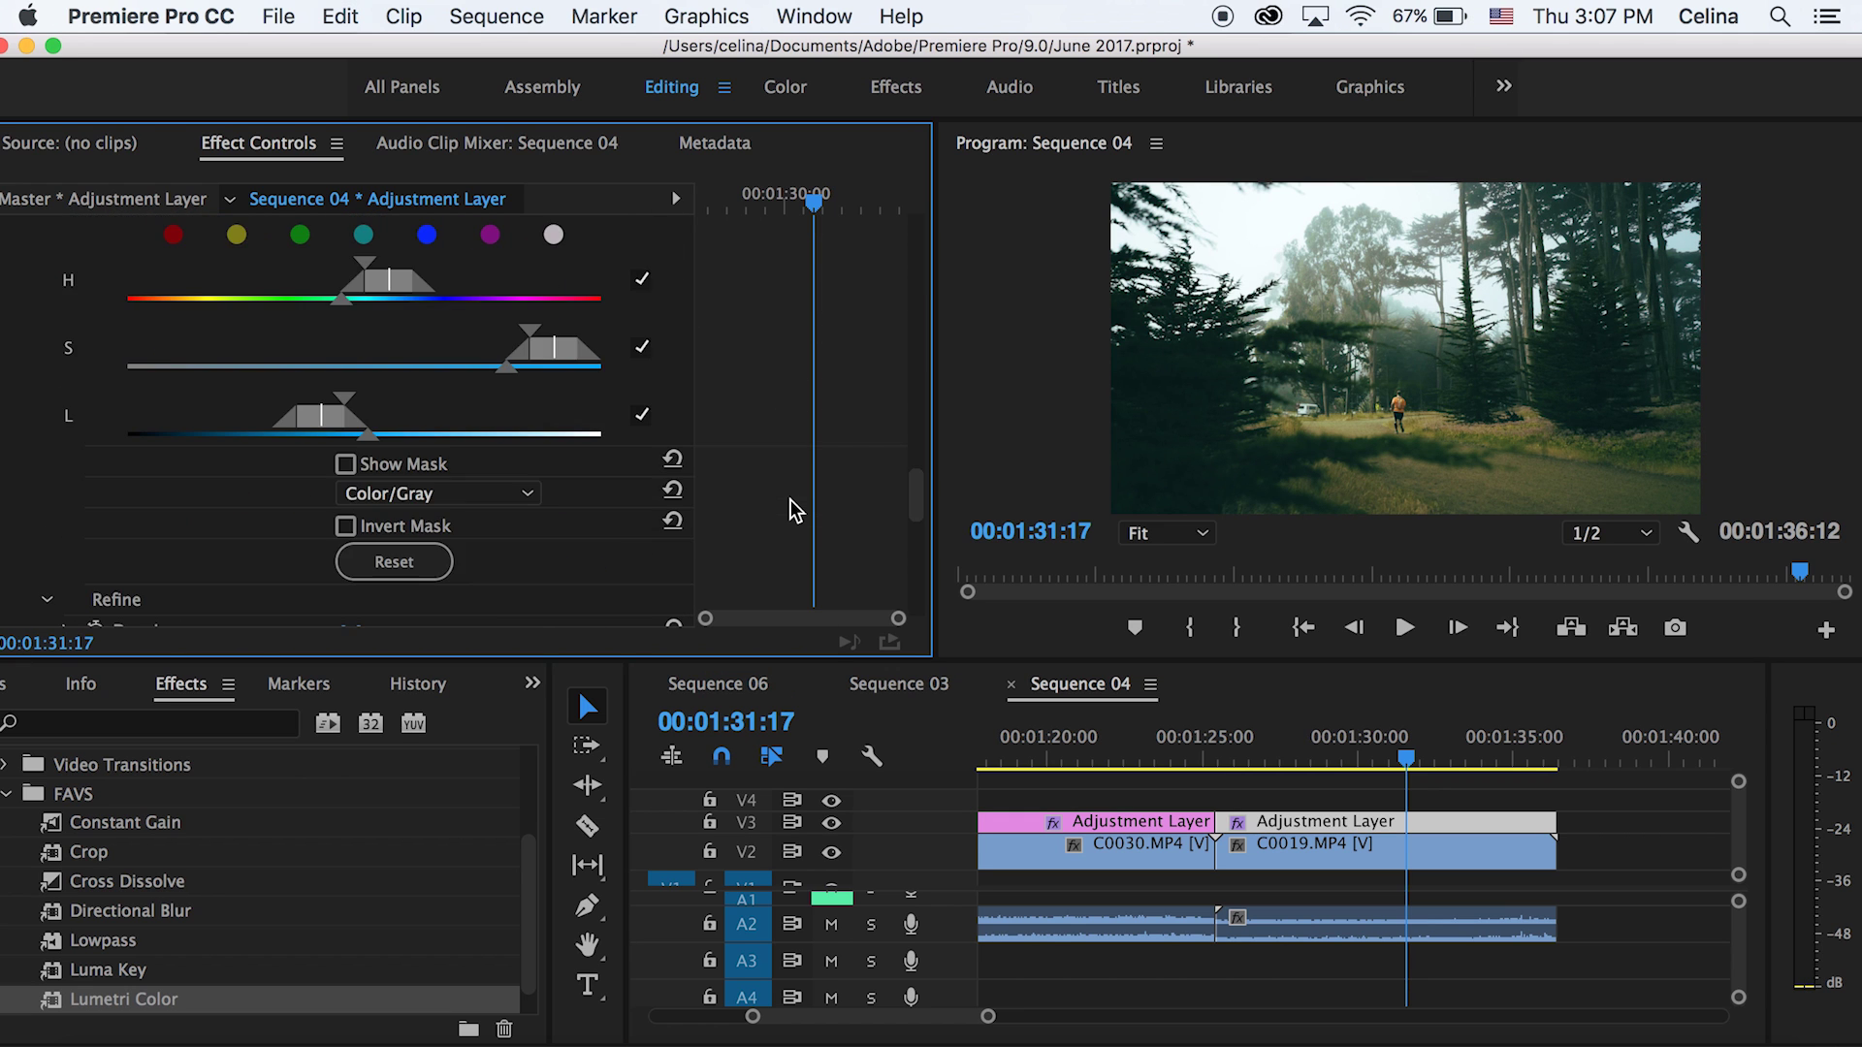
scroll(766, 499, up, 5)
scroll(844, 553, down, 2)
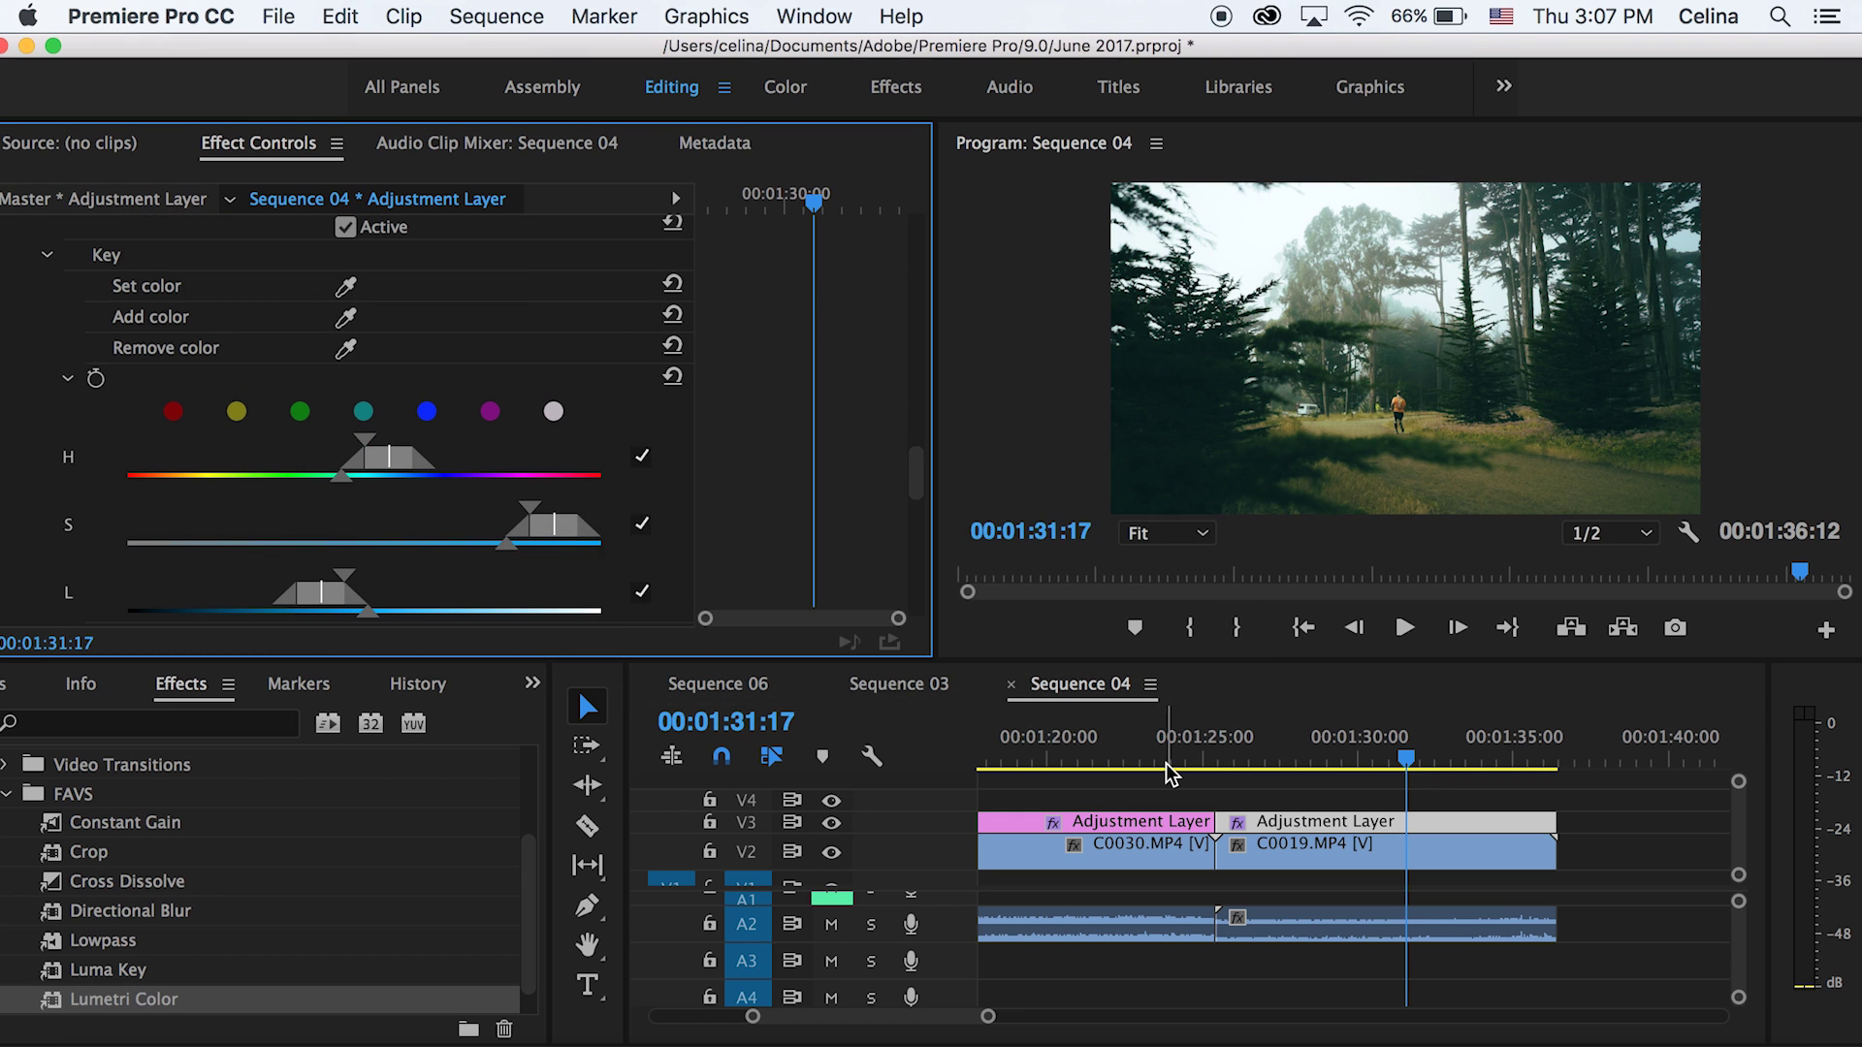
scroll(811, 283, down, 6)
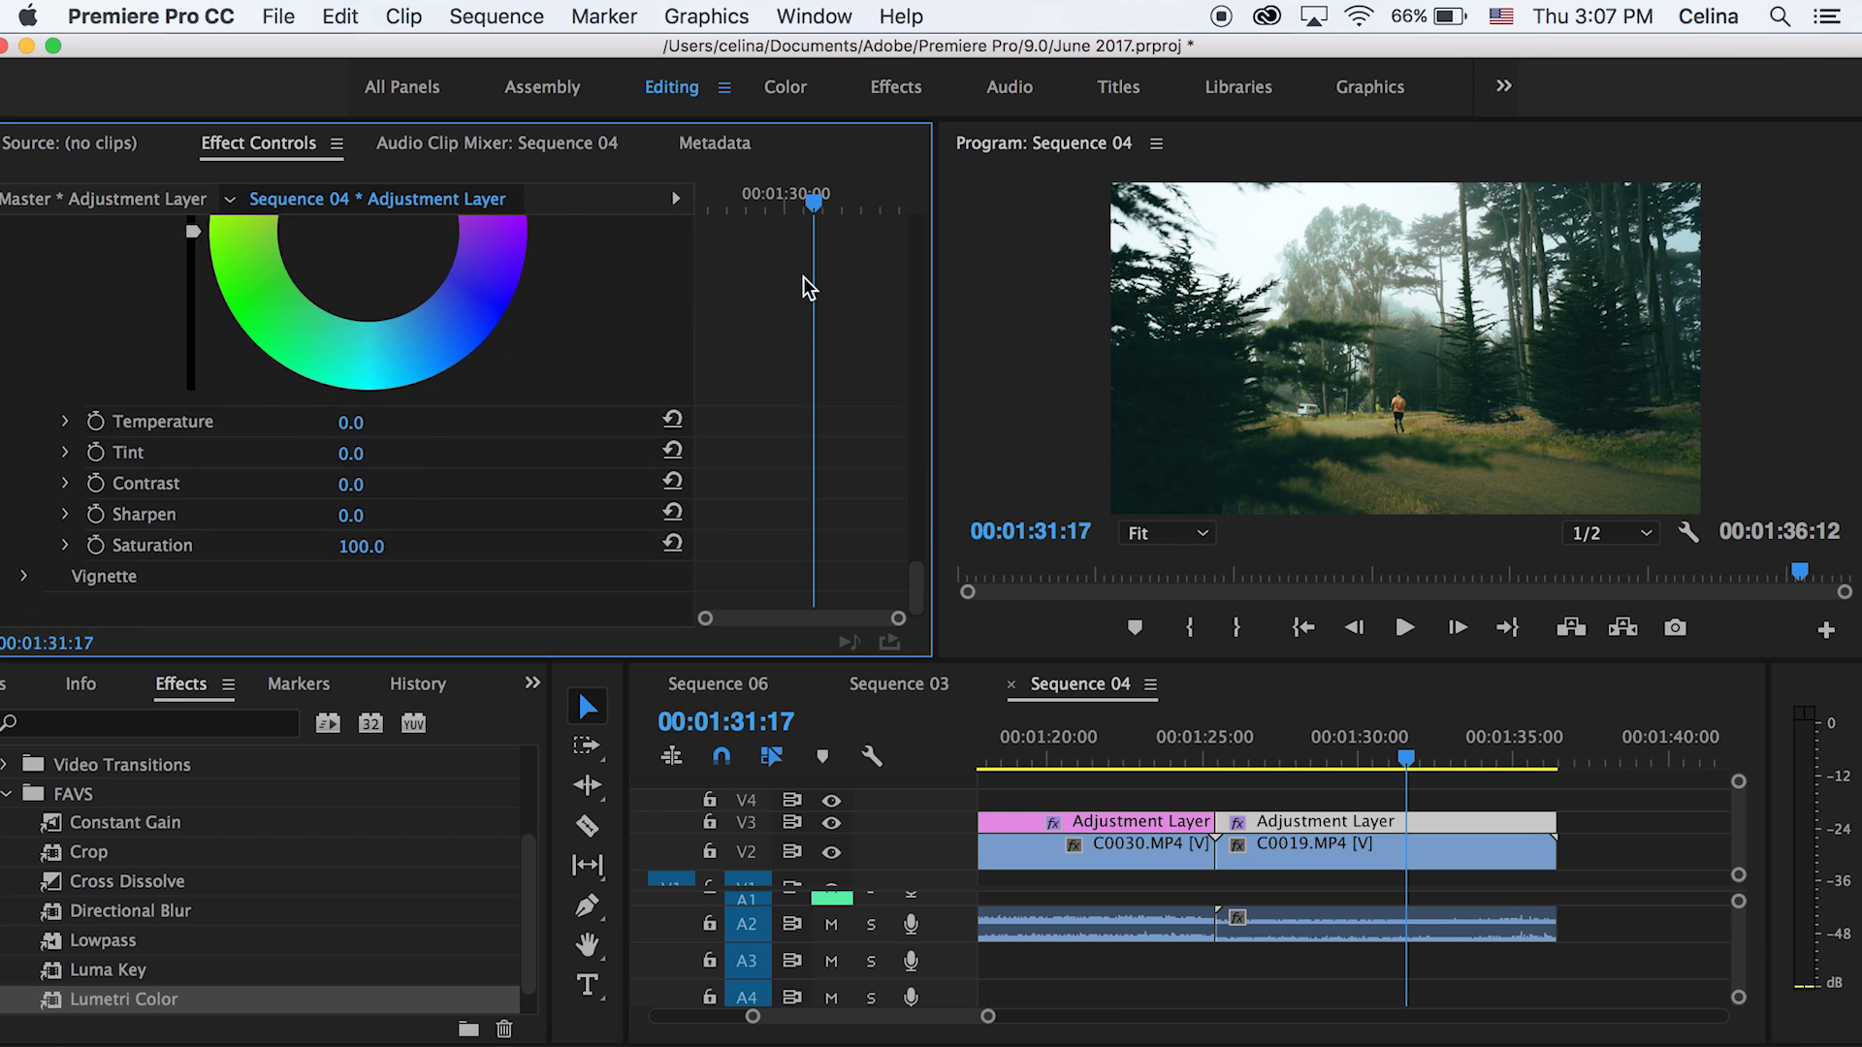
scroll(811, 288, up, 15)
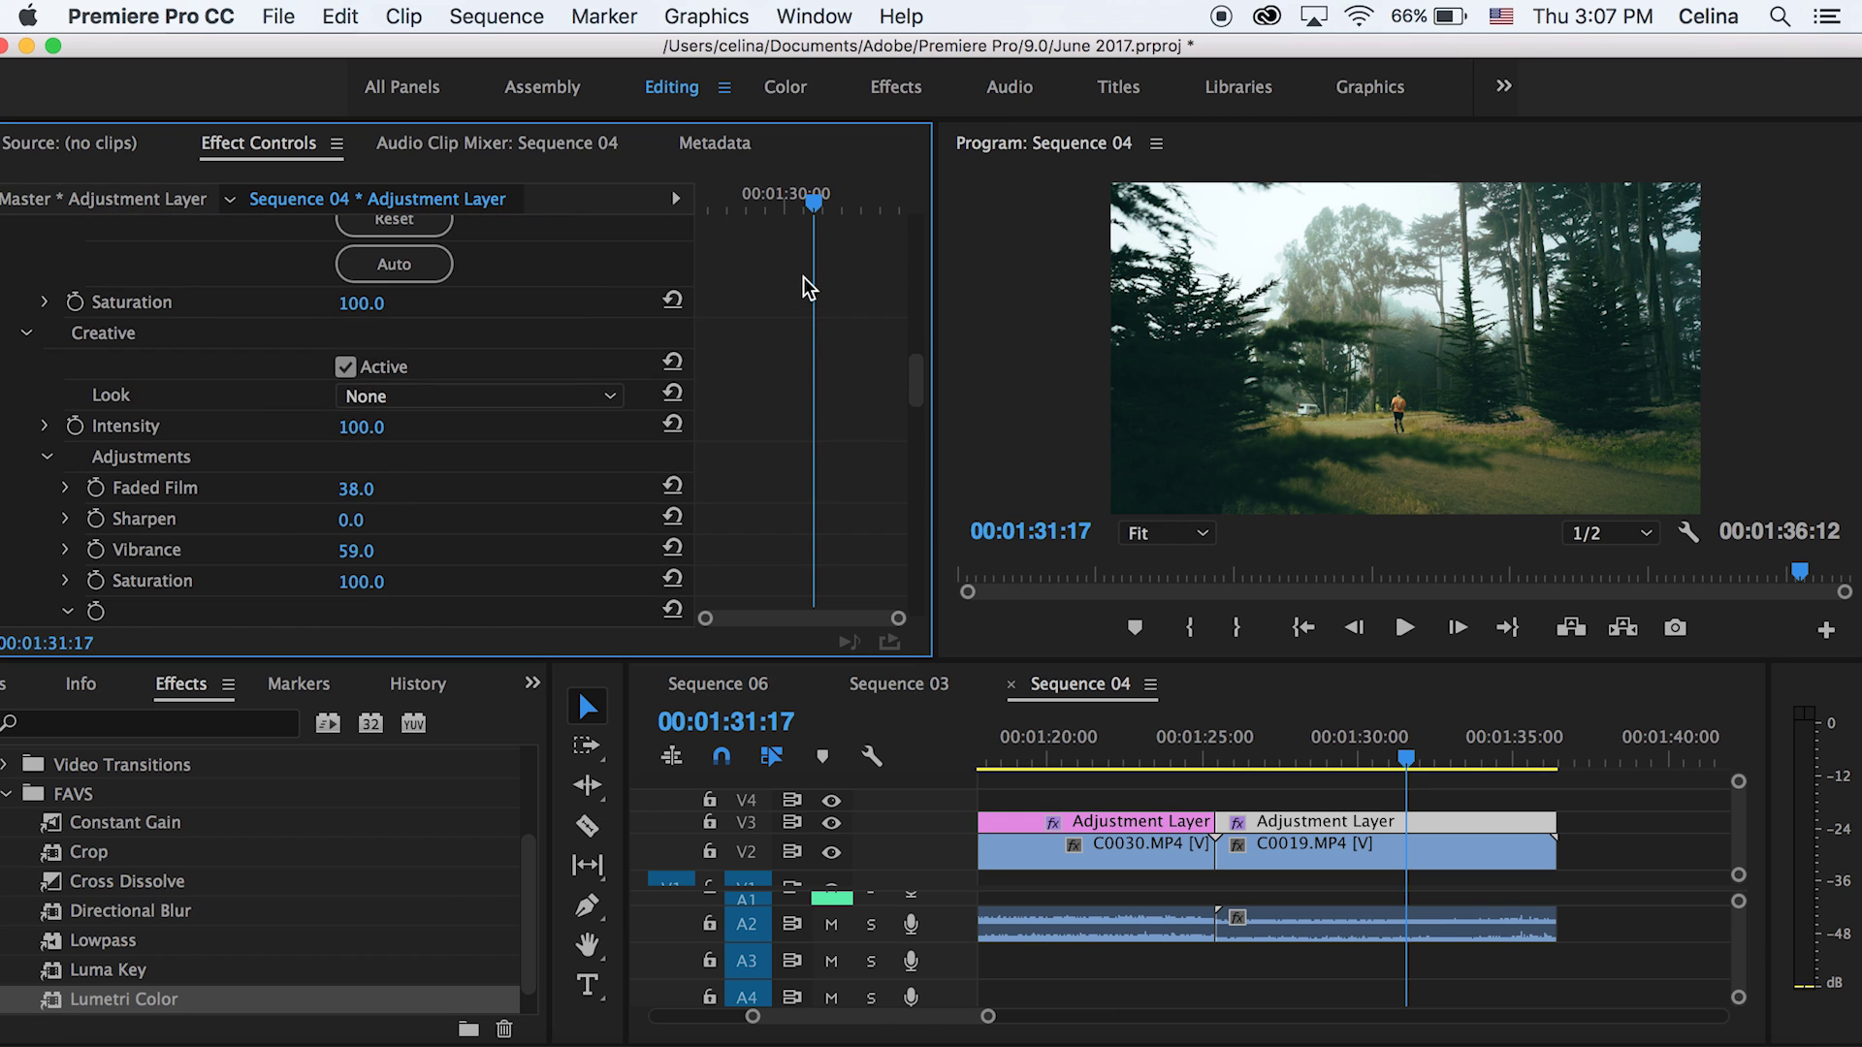
scroll(860, 457, up, 3)
scroll(767, 364, down, 12)
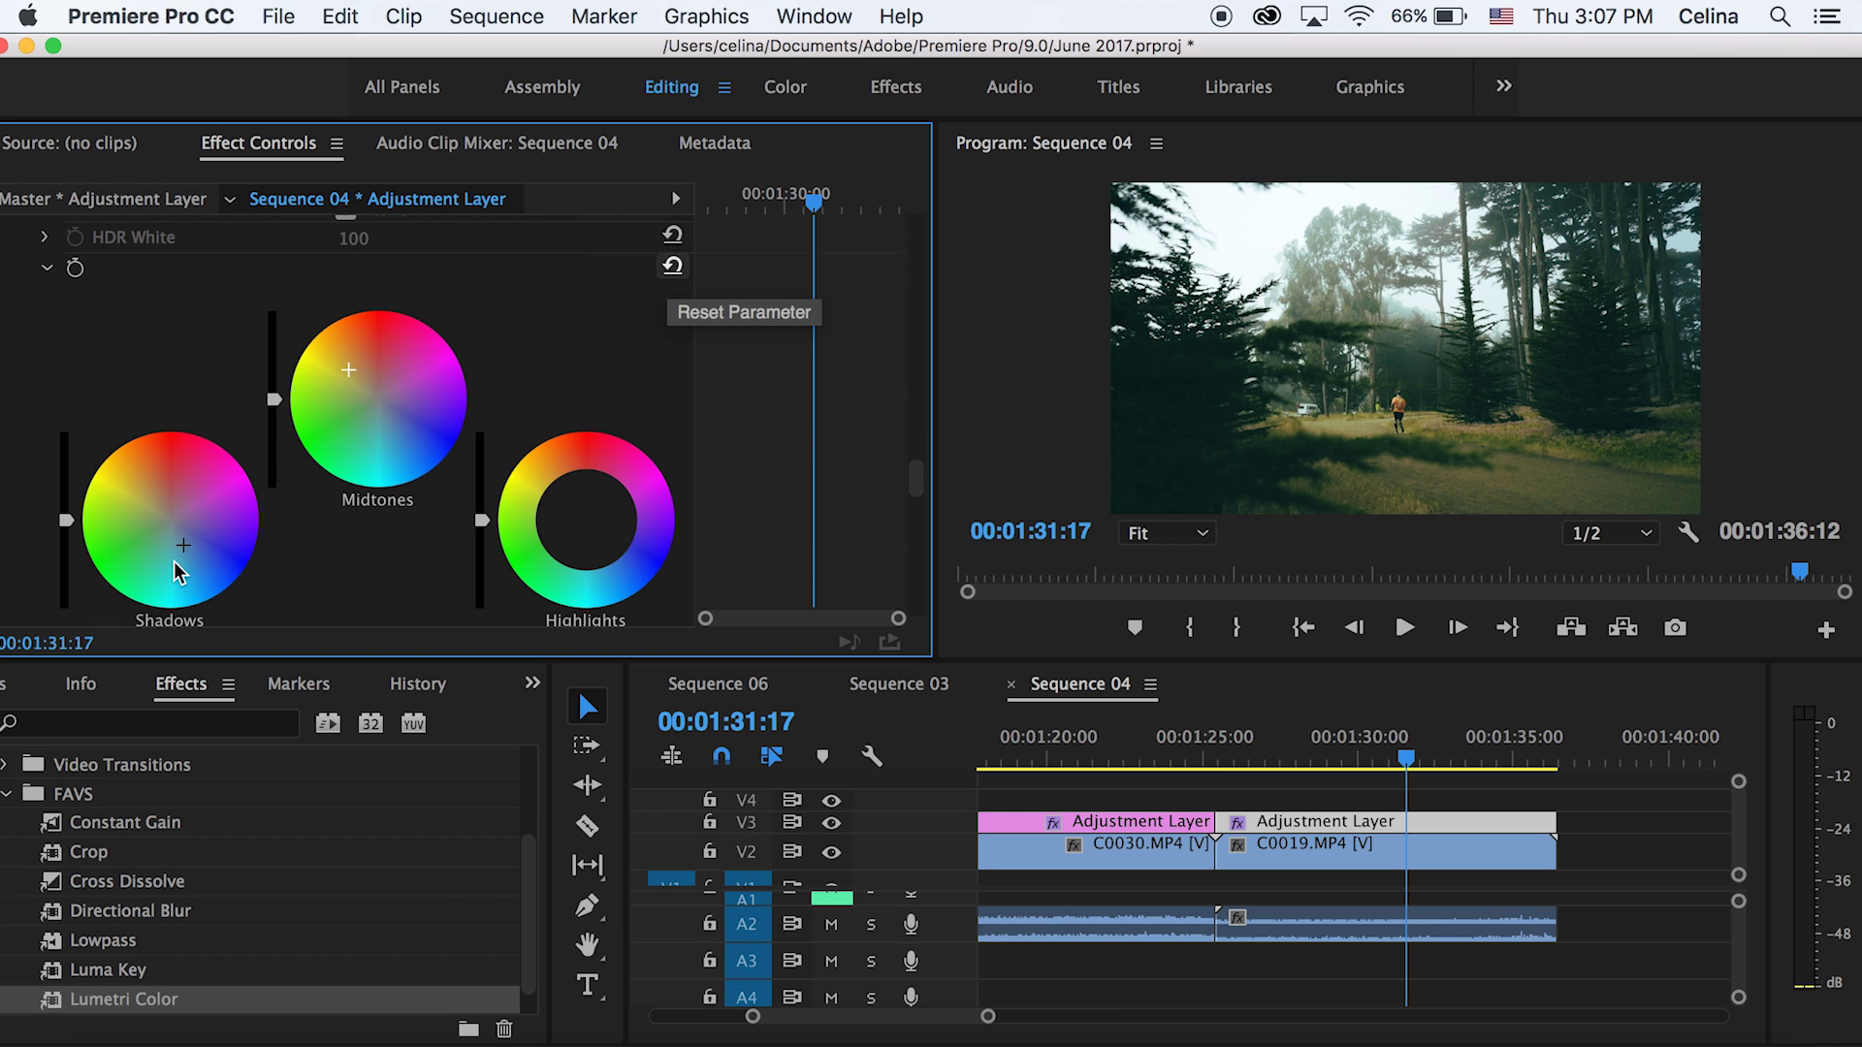
click(672, 268)
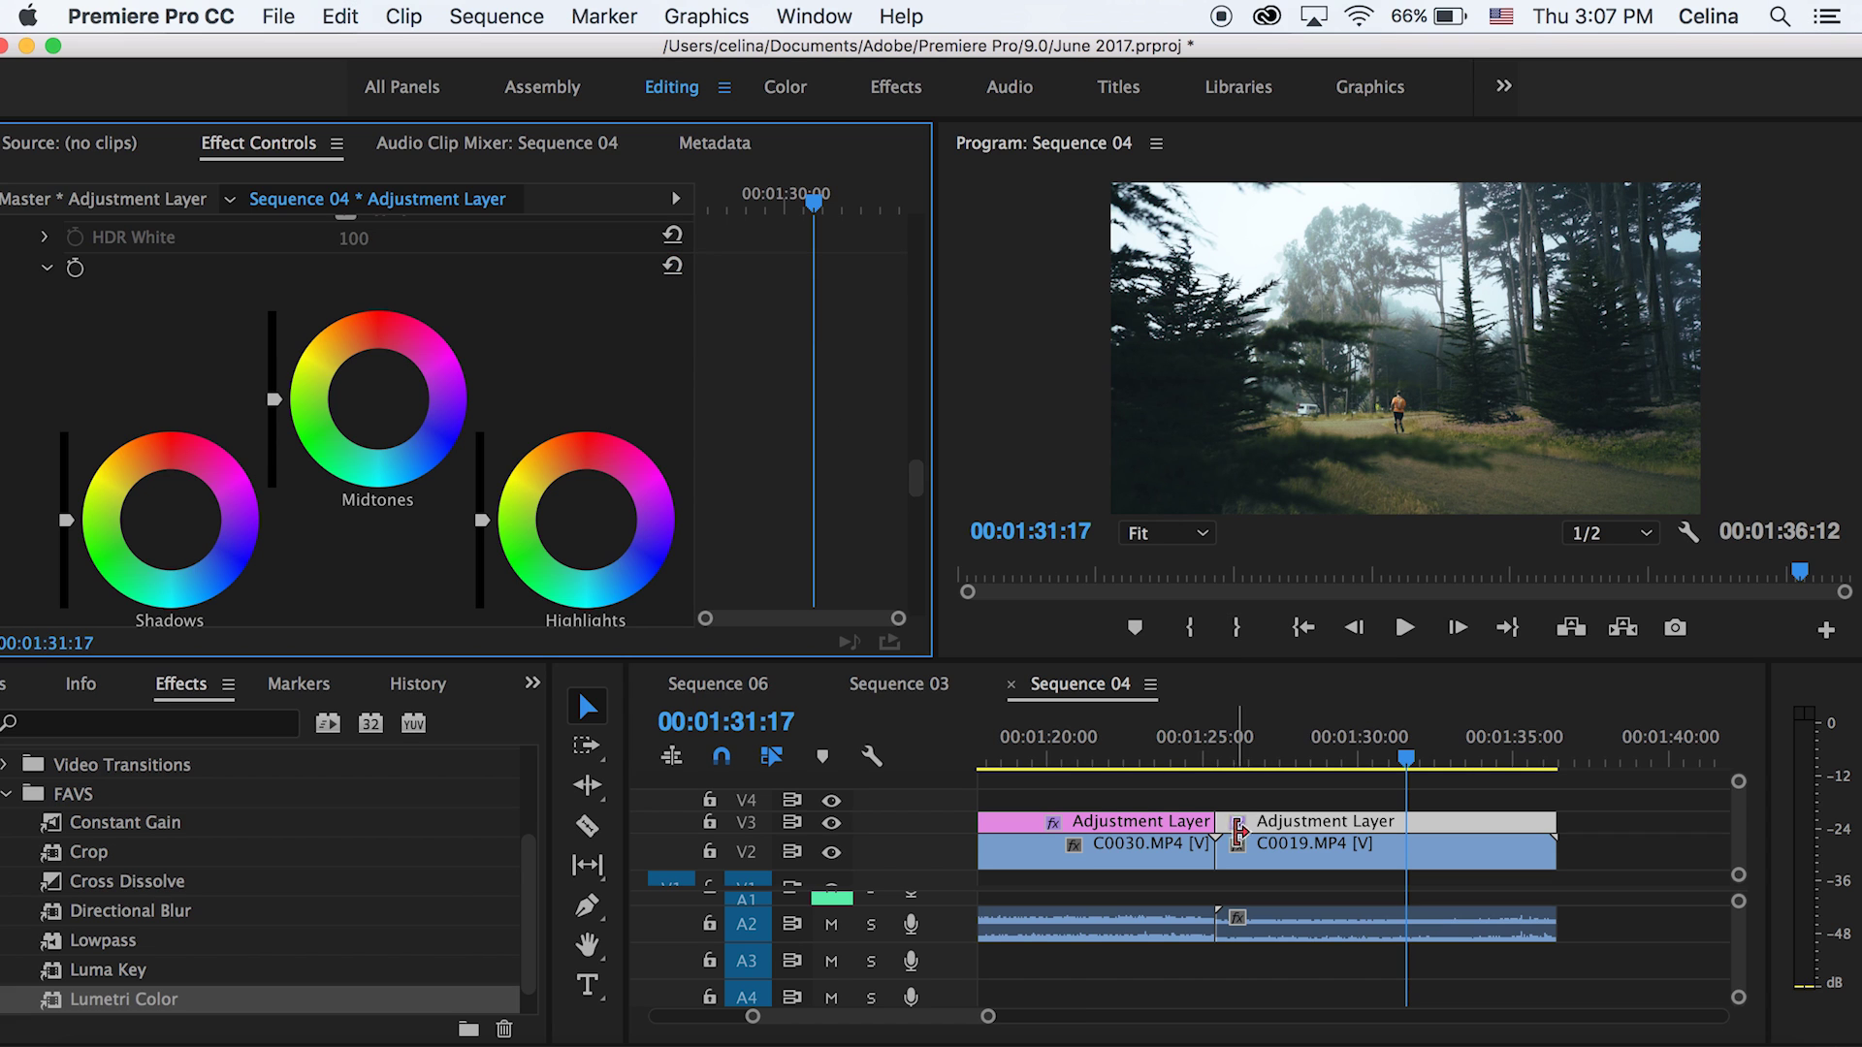
- Play the forest clip from 00:01:24:26 to review its grade
click(1200, 761)
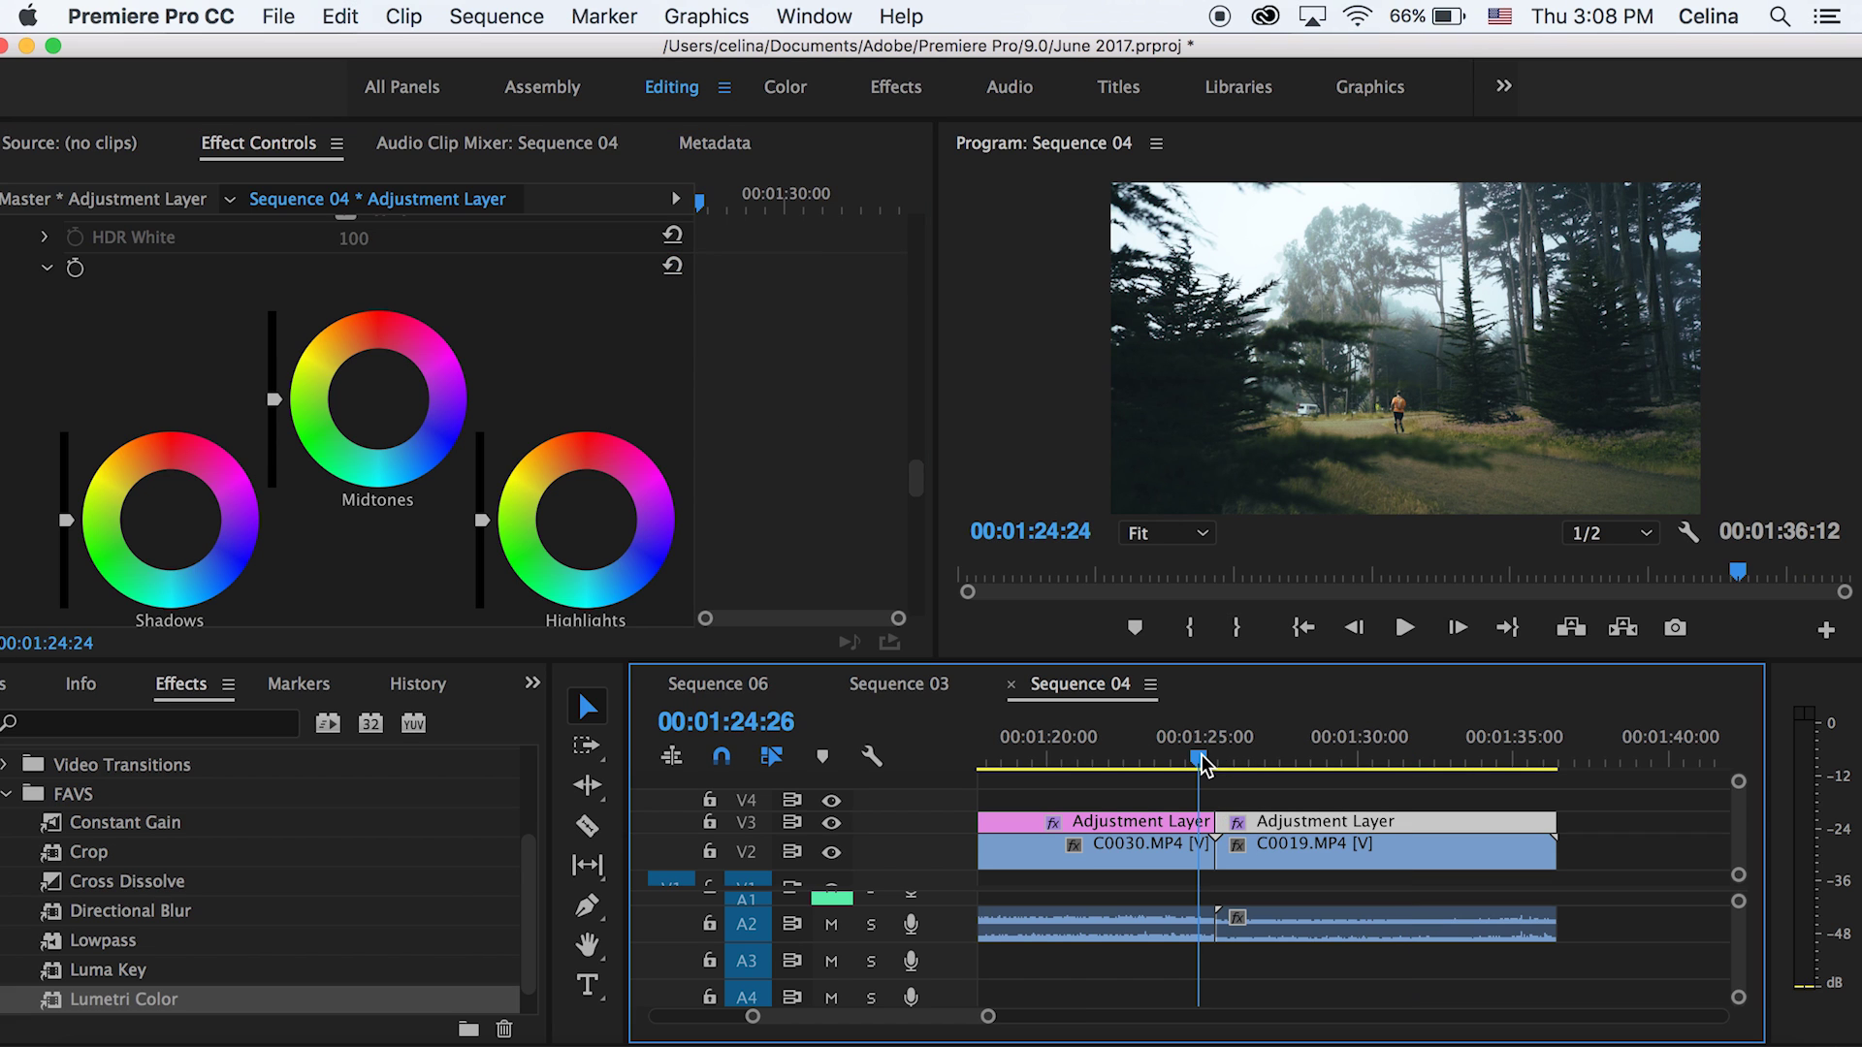
key(space)
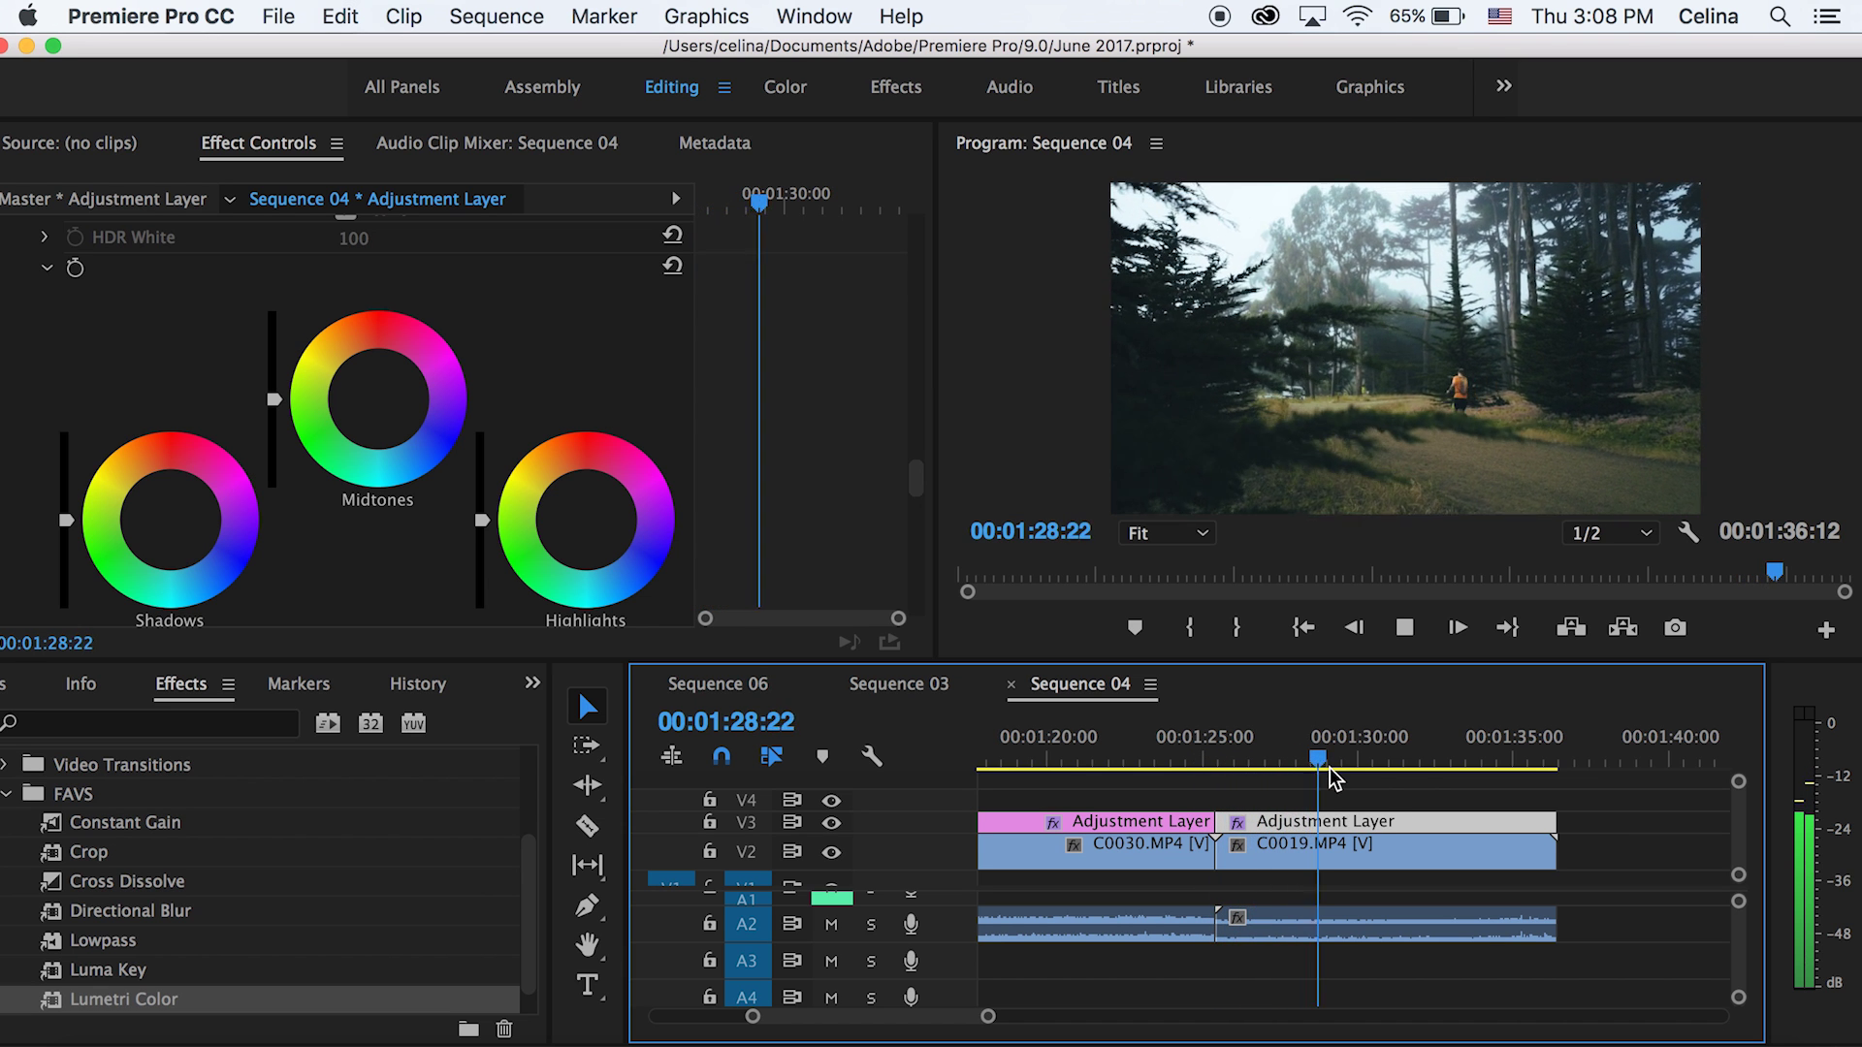
key(space)
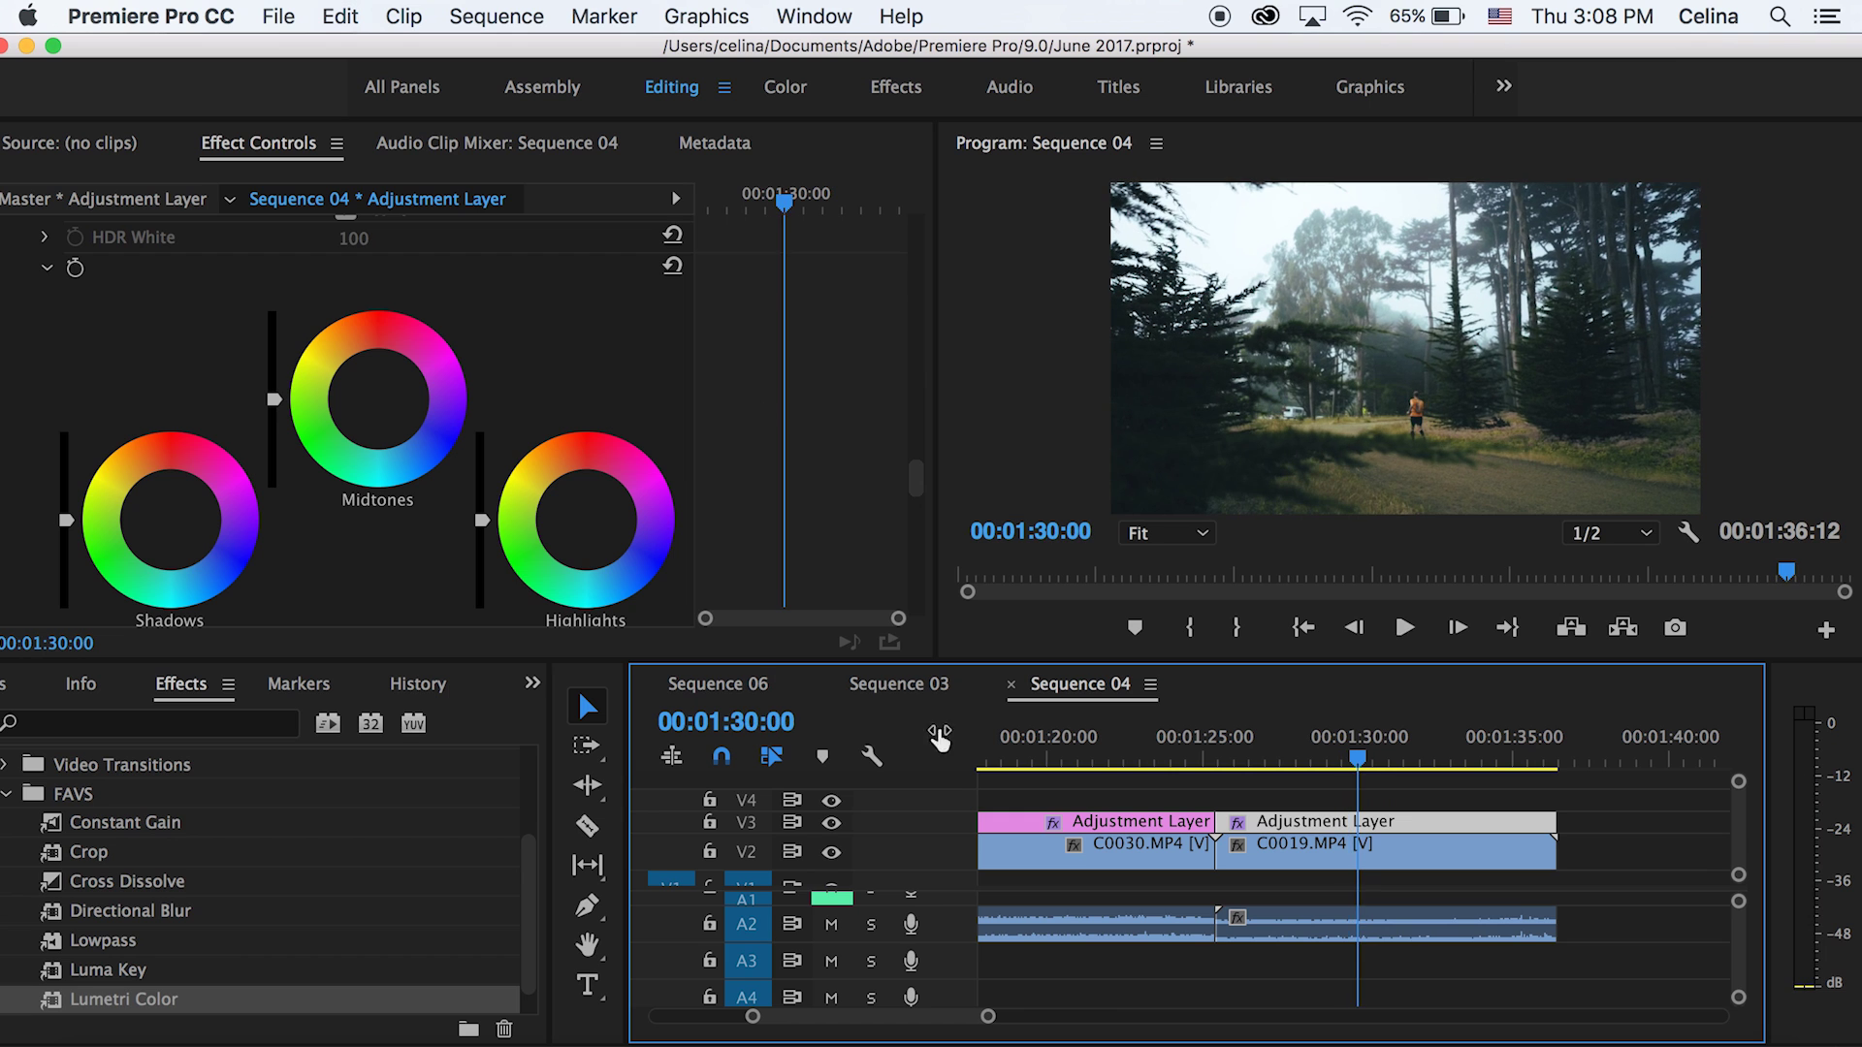
- Return the playhead to 00:01:19:25 and zoom the timeline out to the full sequence
click(1045, 769)
scroll(1357, 775, up, 5)
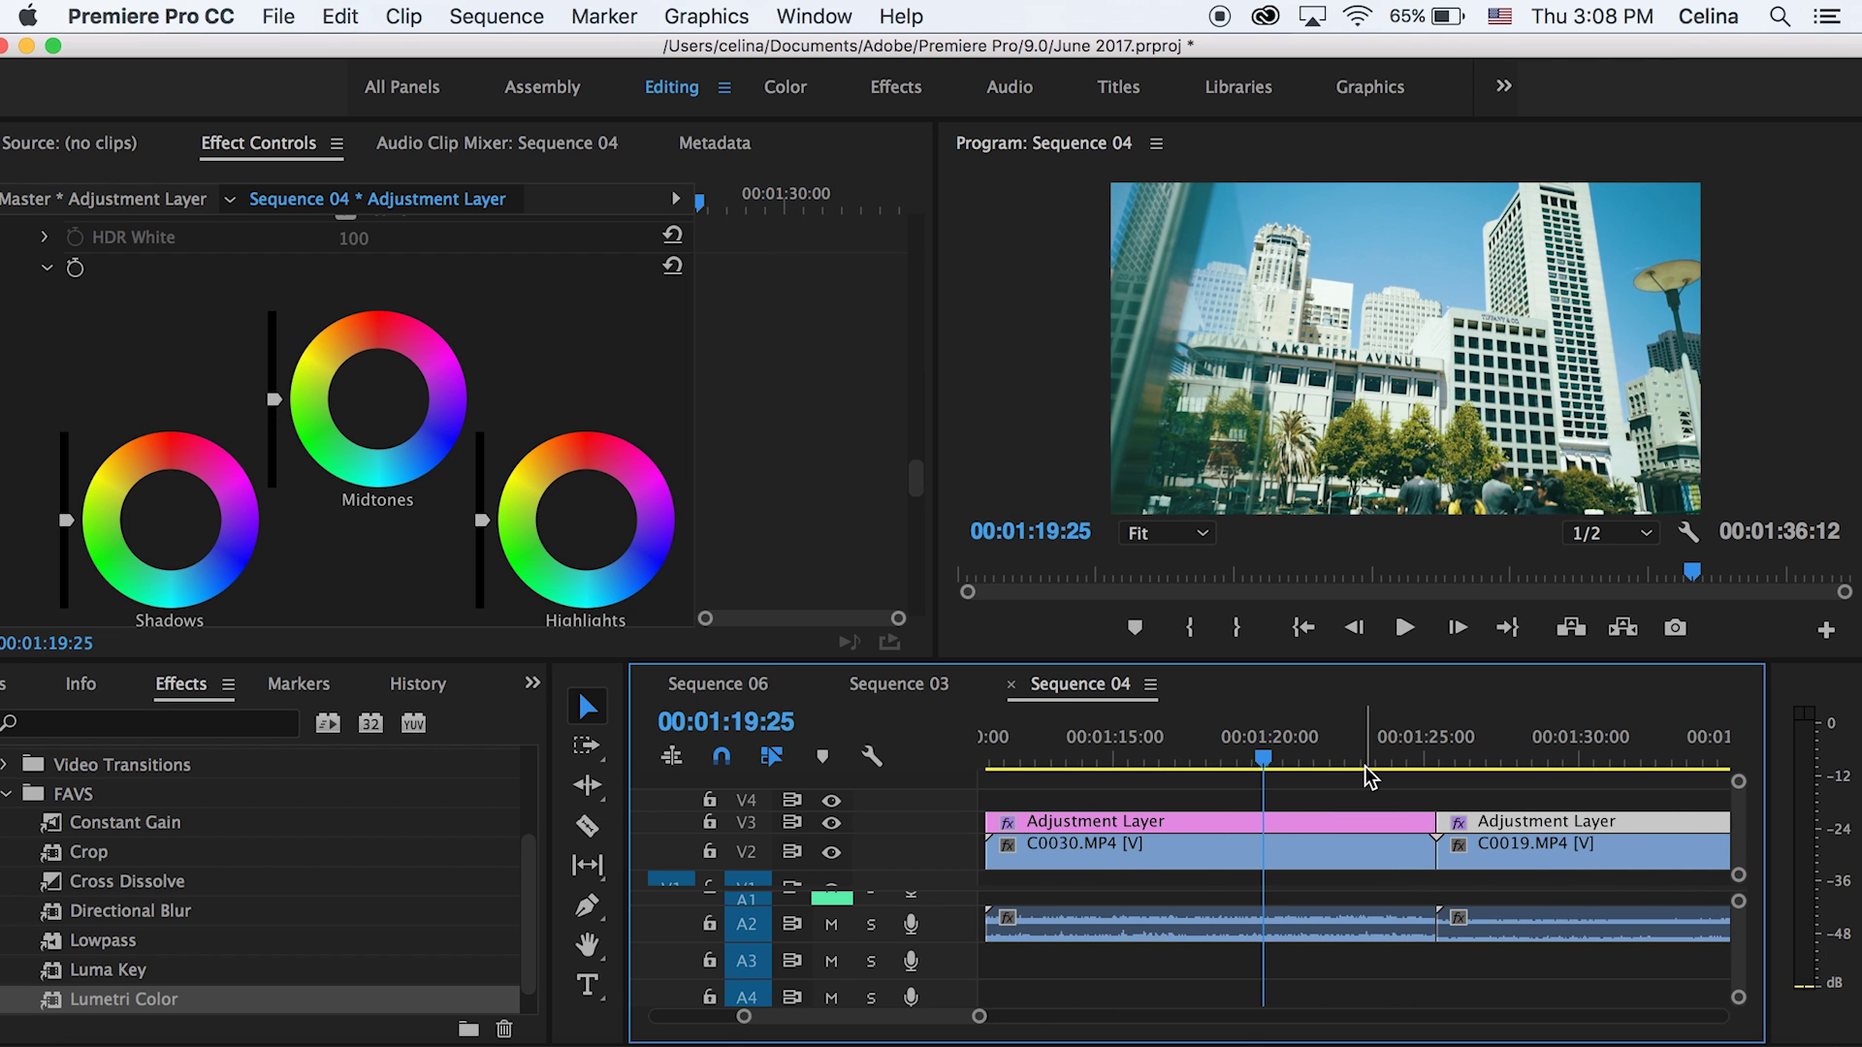
key(minus)
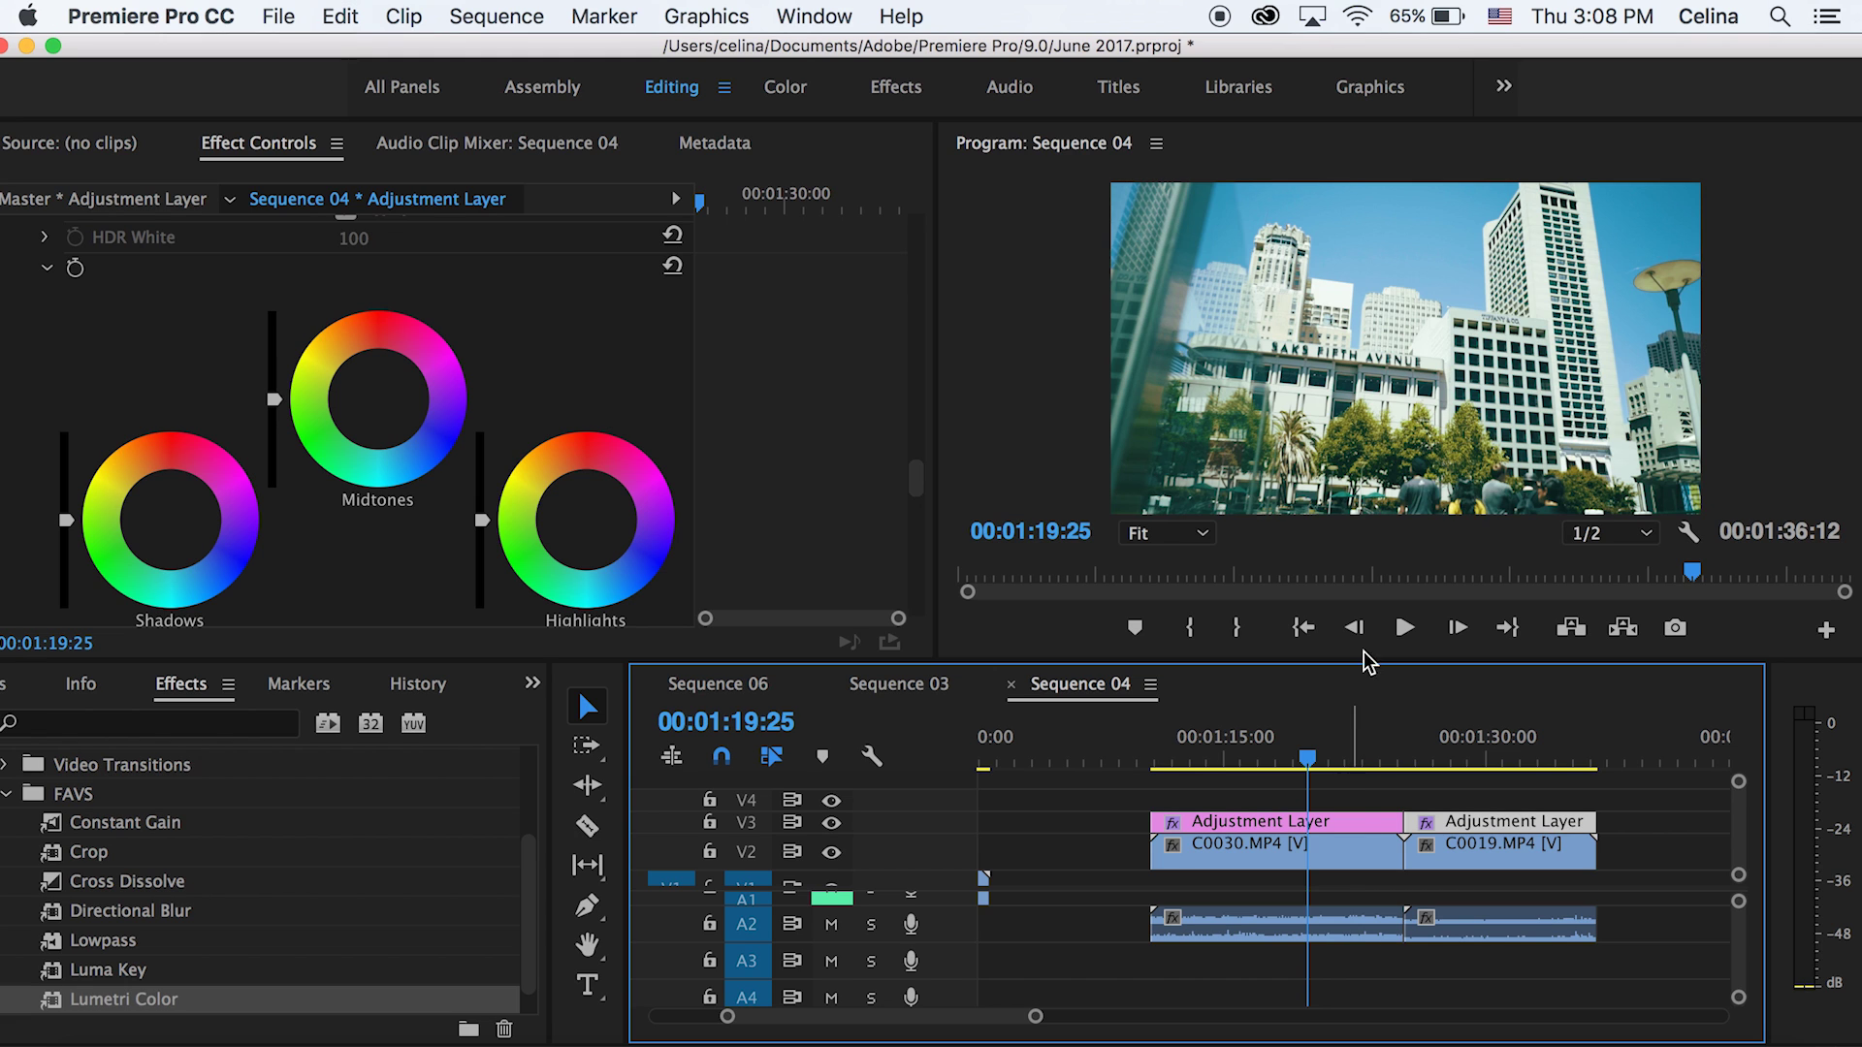
click(831, 822)
click(832, 823)
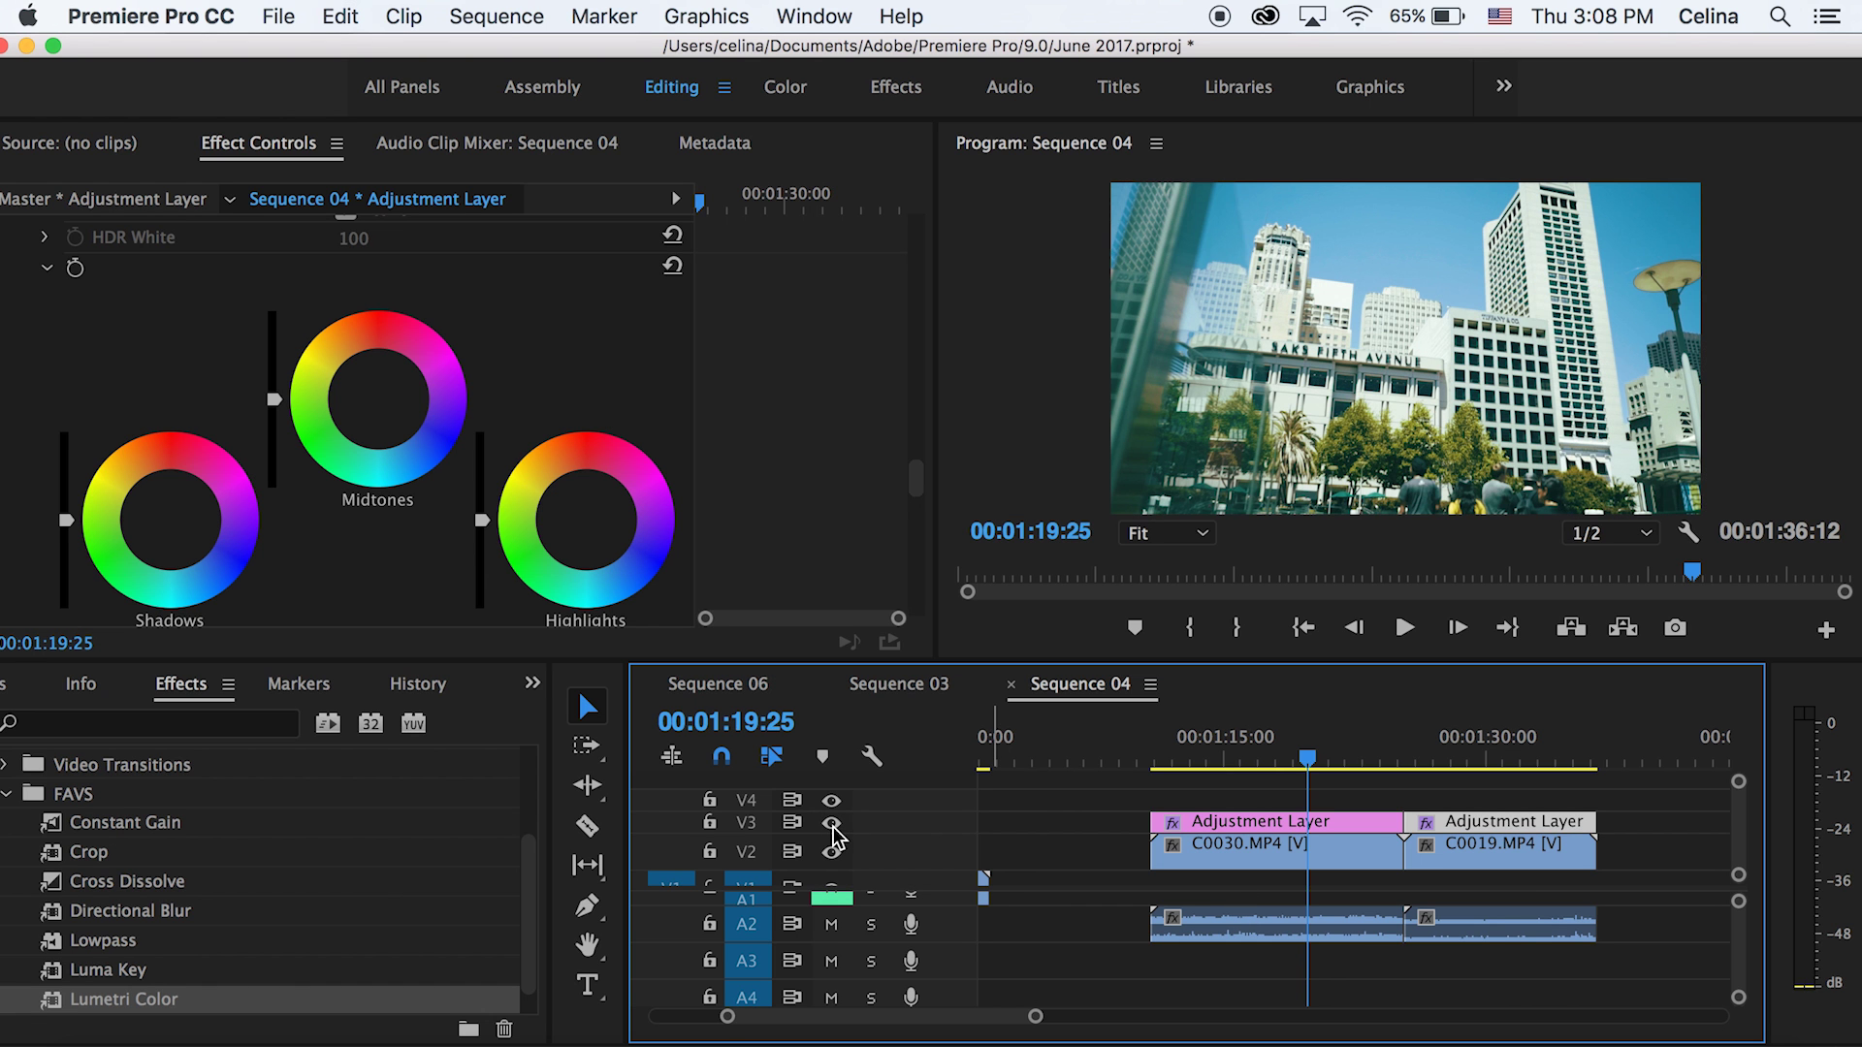